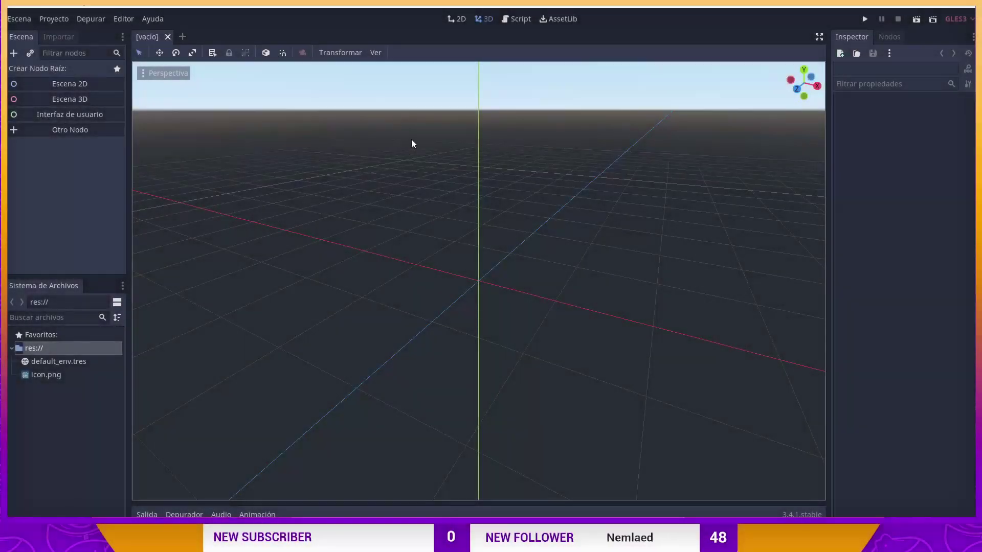
- Create a 3D Spatial root and save it as Spatial.tscn in a new 'scenes' folder
click(90, 99)
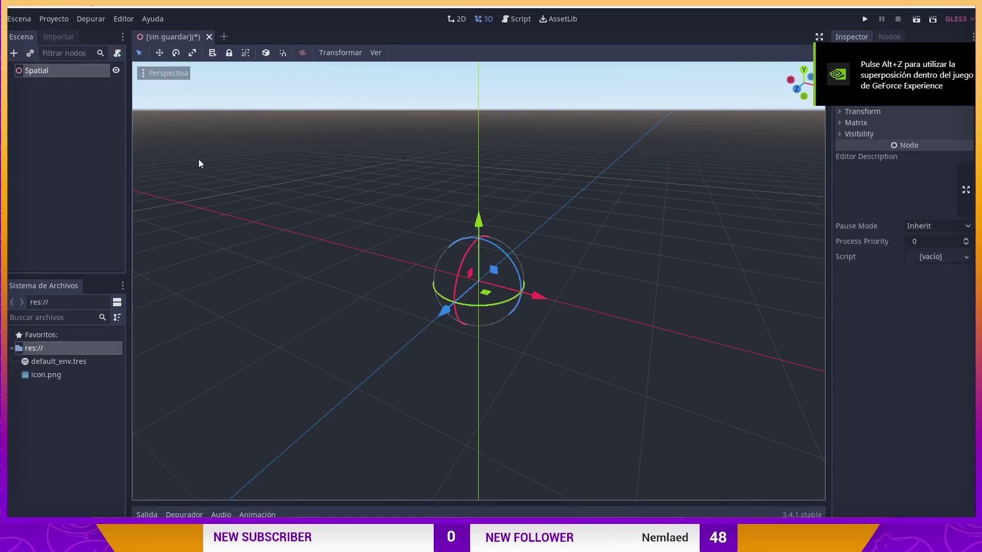
key(ctrl+s)
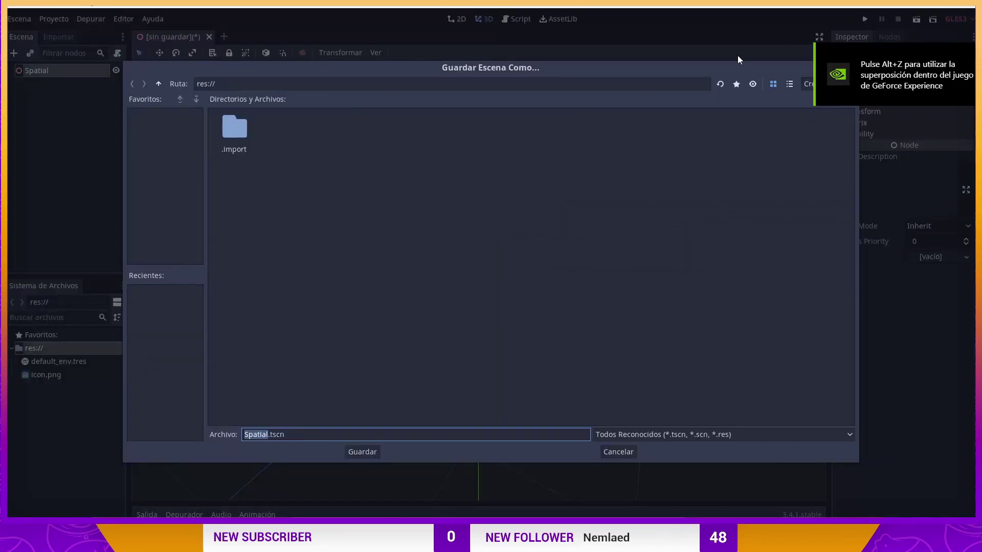
click(839, 88)
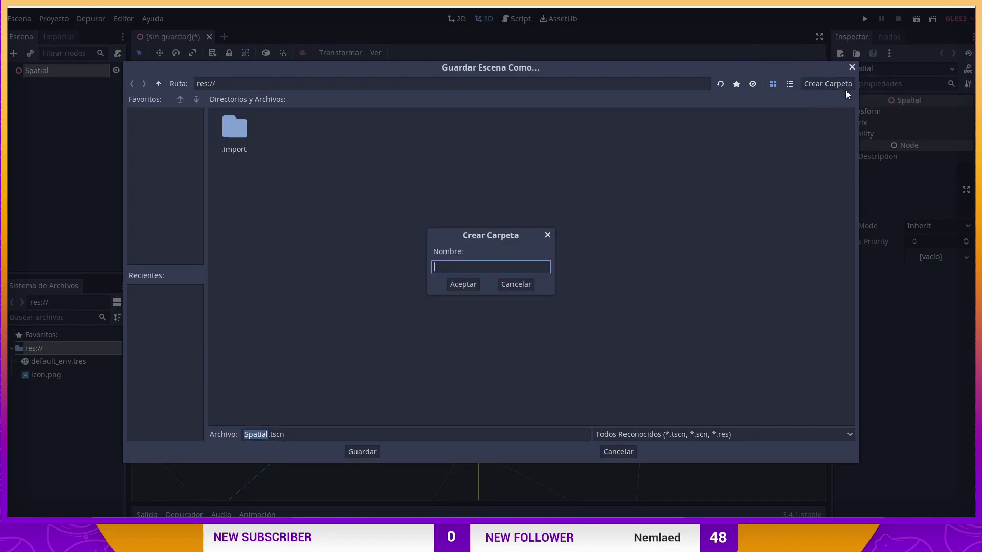
text(scenes)
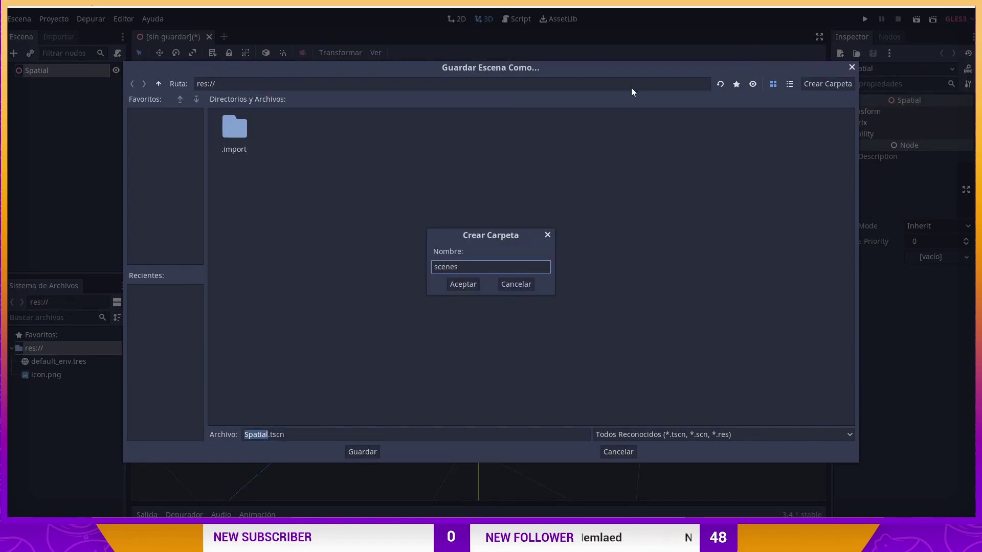
click(463, 284)
click(373, 452)
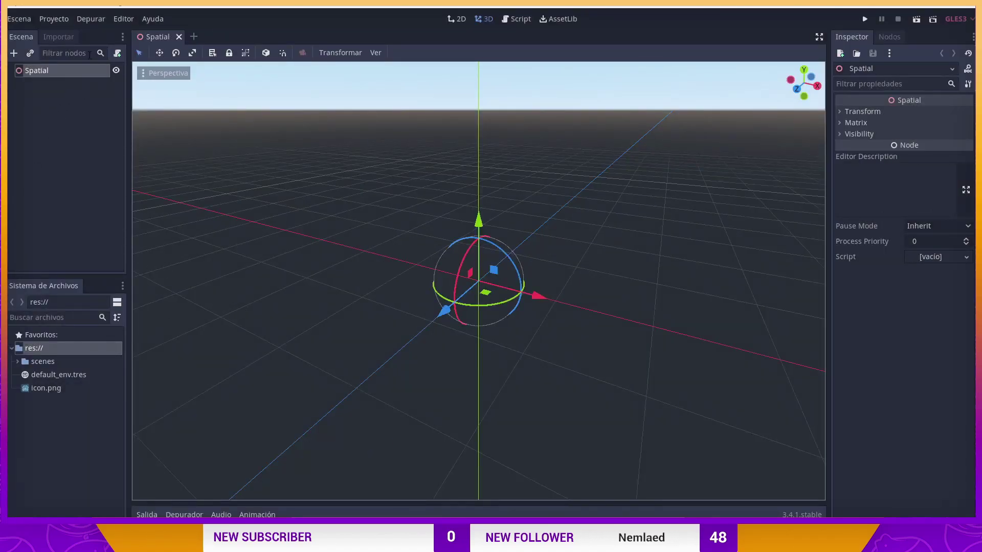
- Add a MeshInstance child node under the Spatial root
right_click(45, 75)
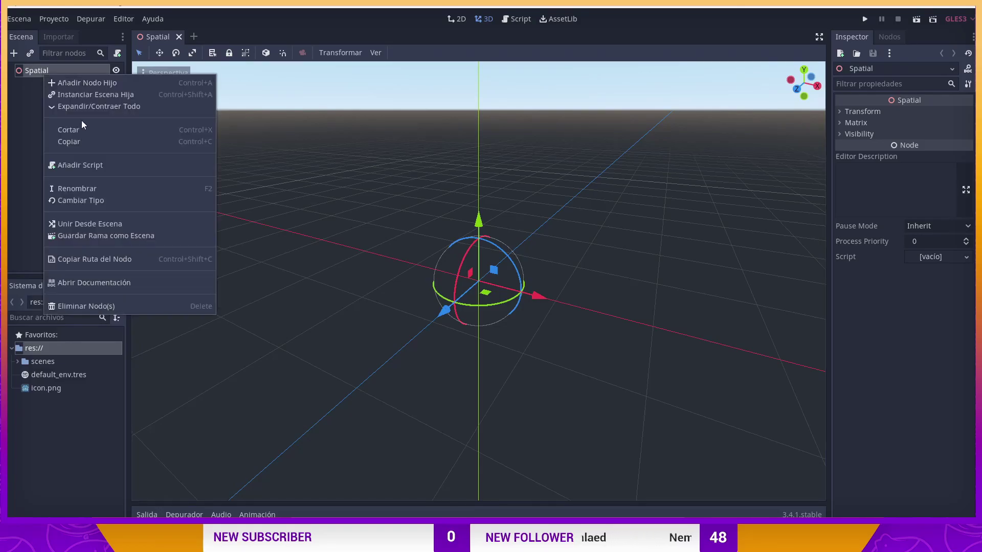
click(95, 83)
text(mesh)
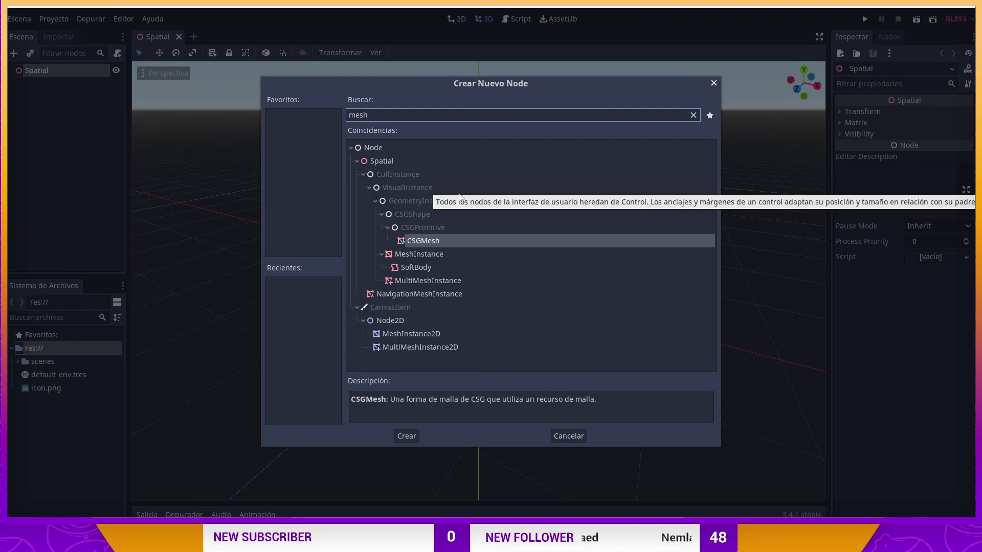
click(425, 254)
double_click(425, 254)
- Assign the MeshInstance a new QuadMesh sized 100 by 100
right_click(57, 85)
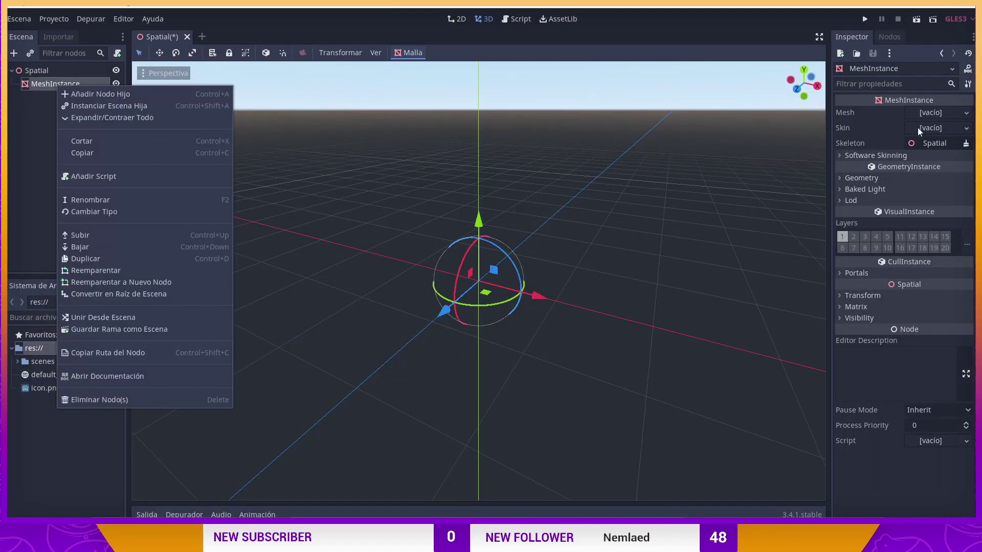
click(965, 113)
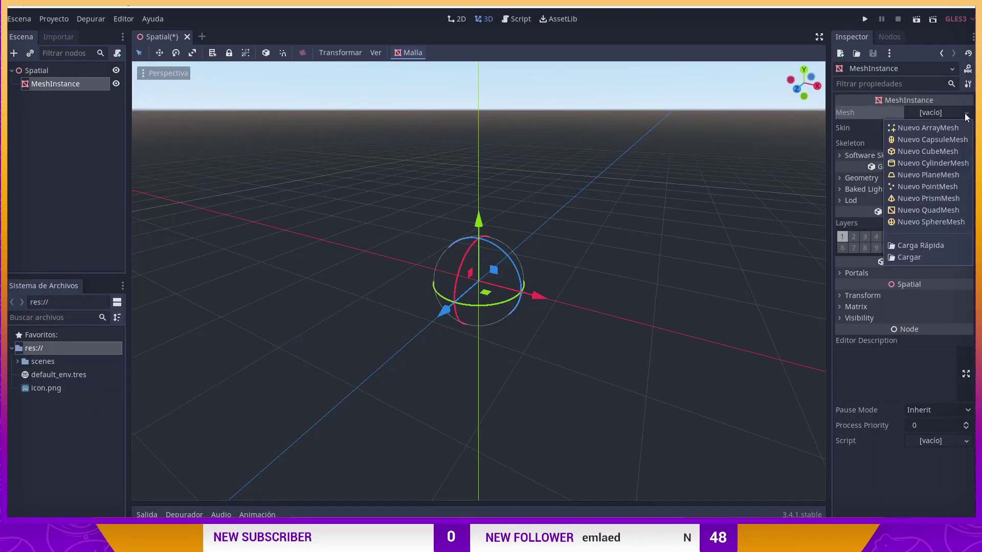
click(917, 210)
click(913, 125)
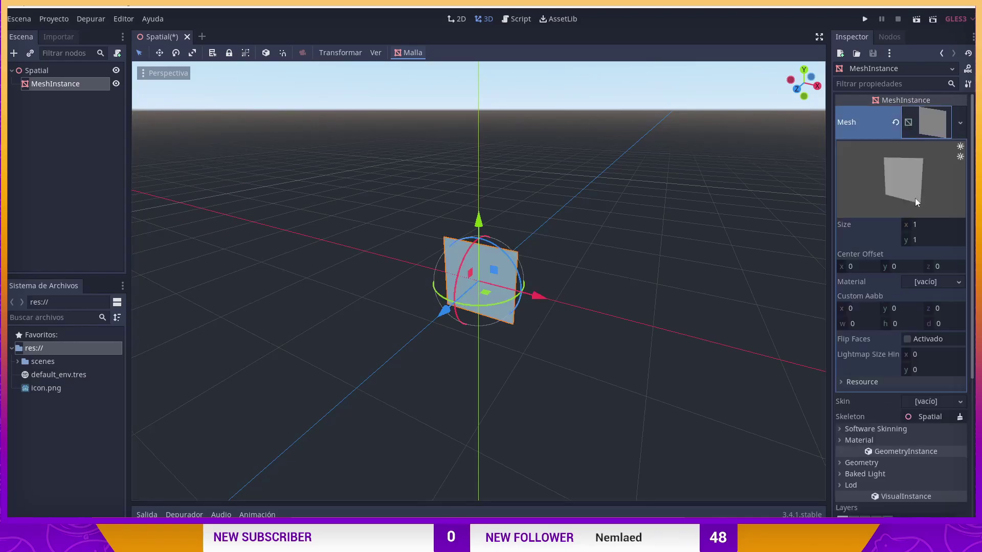
click(928, 227)
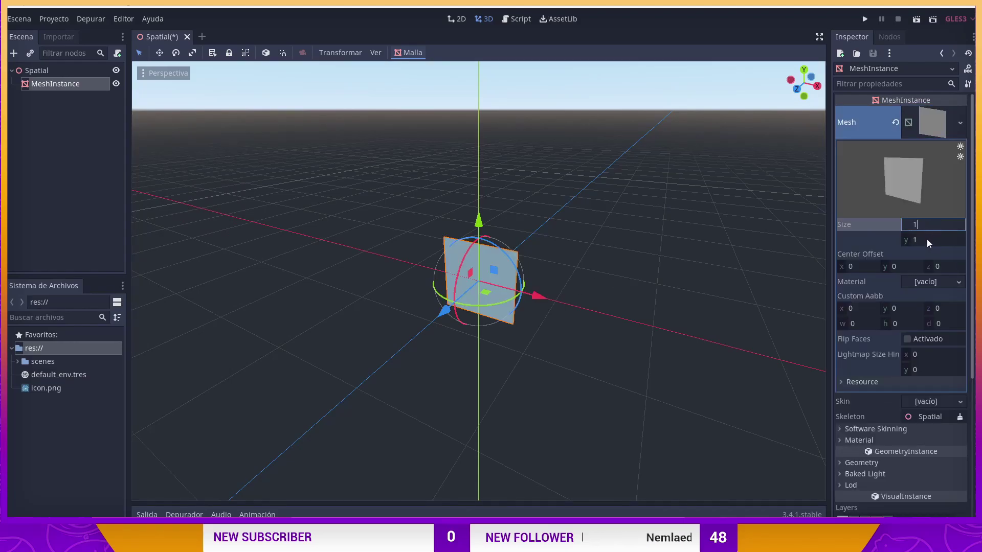
text(100)
key(Tab)
text(100)
key(Tab)
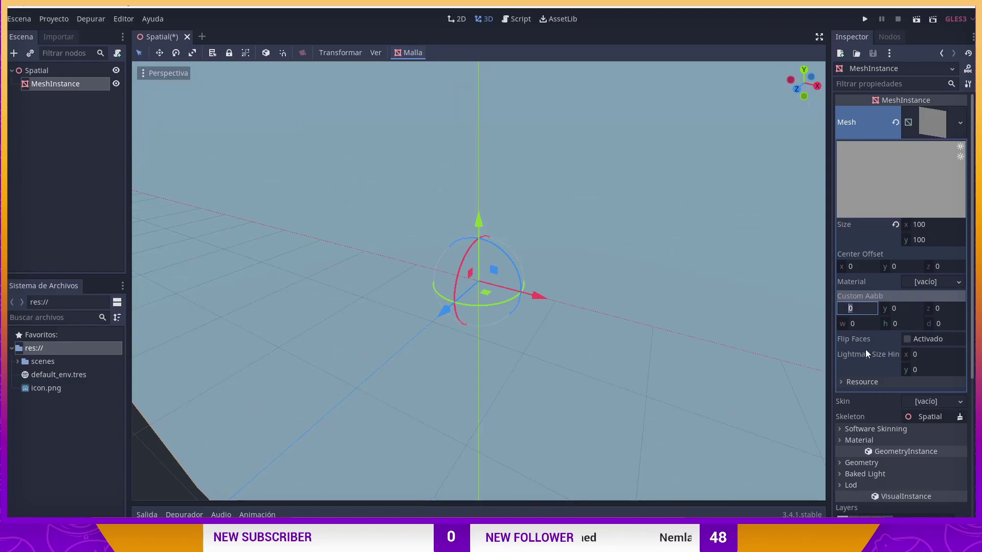
click(915, 121)
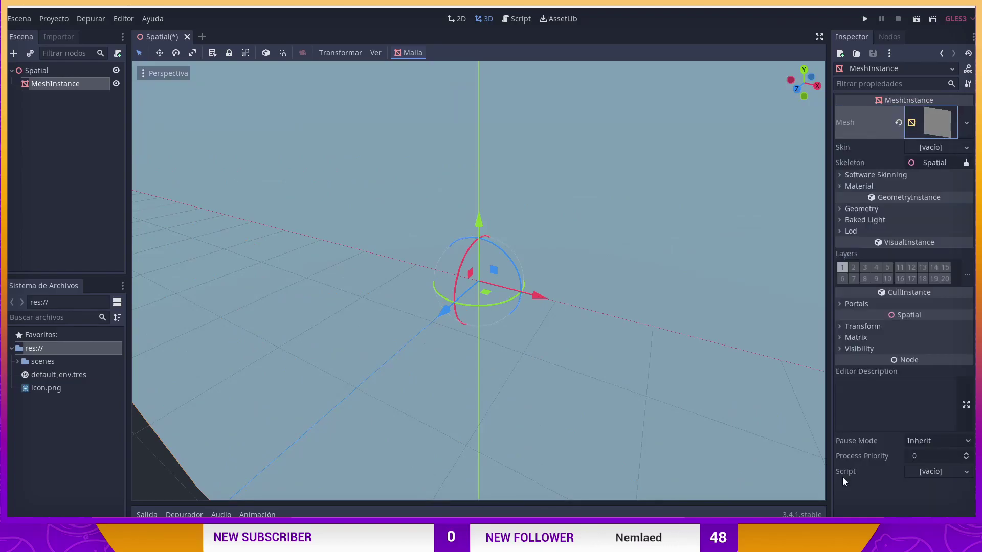
- Set the floor's X rotation to -90 degrees so it lies flat
click(842, 327)
click(861, 376)
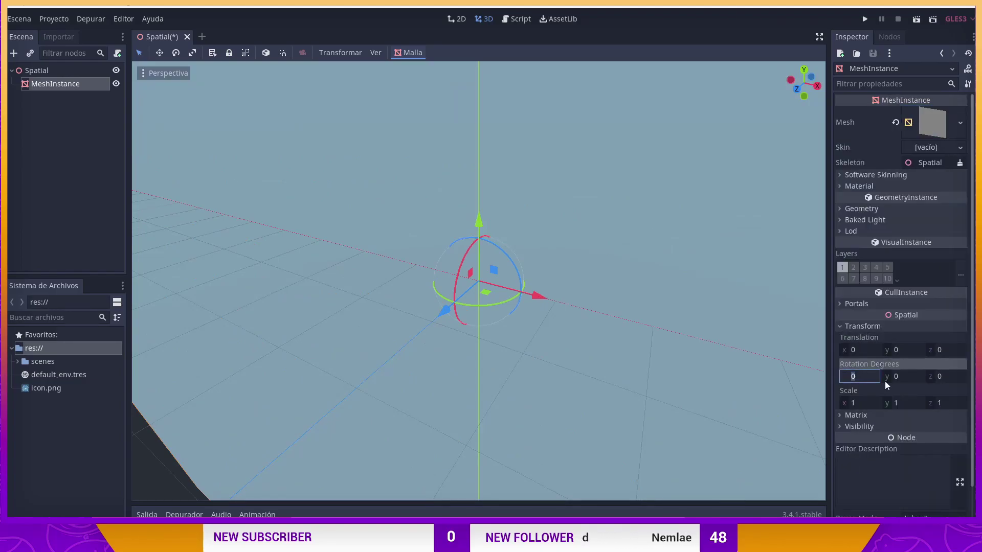
text(-90)
key(Return)
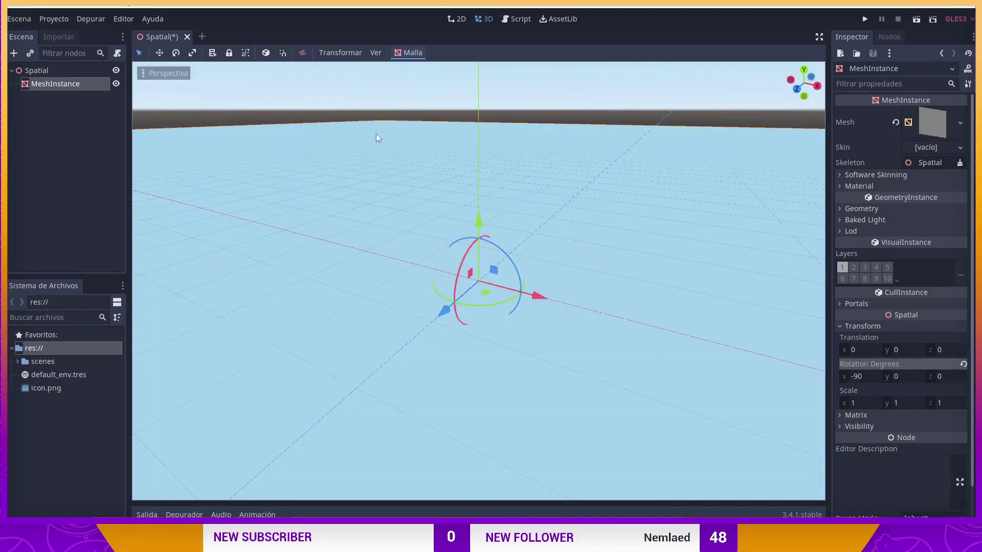
scroll(378, 137, down, 5)
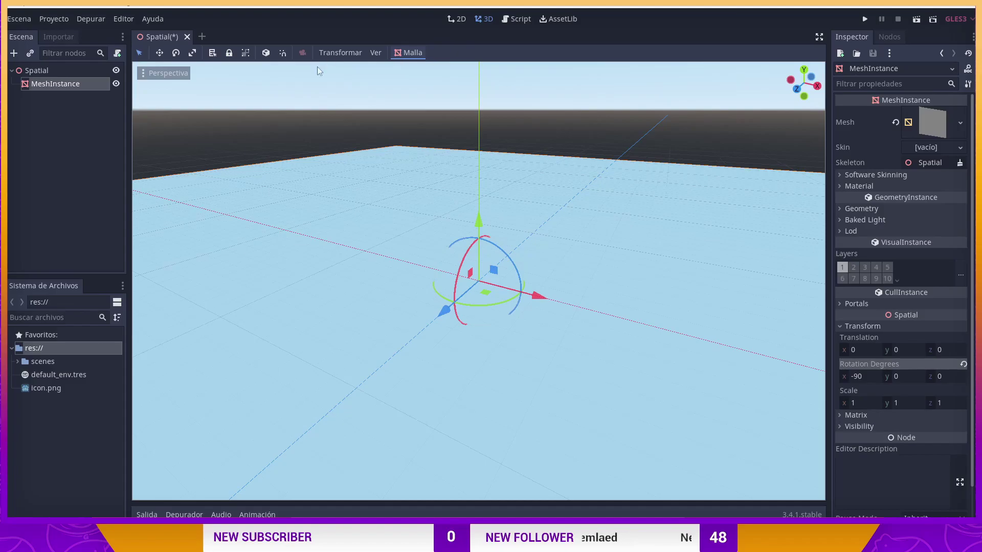
- Generate a triangle-mesh StaticBody with CollisionShape for the floor, then reselect Spatial
click(413, 53)
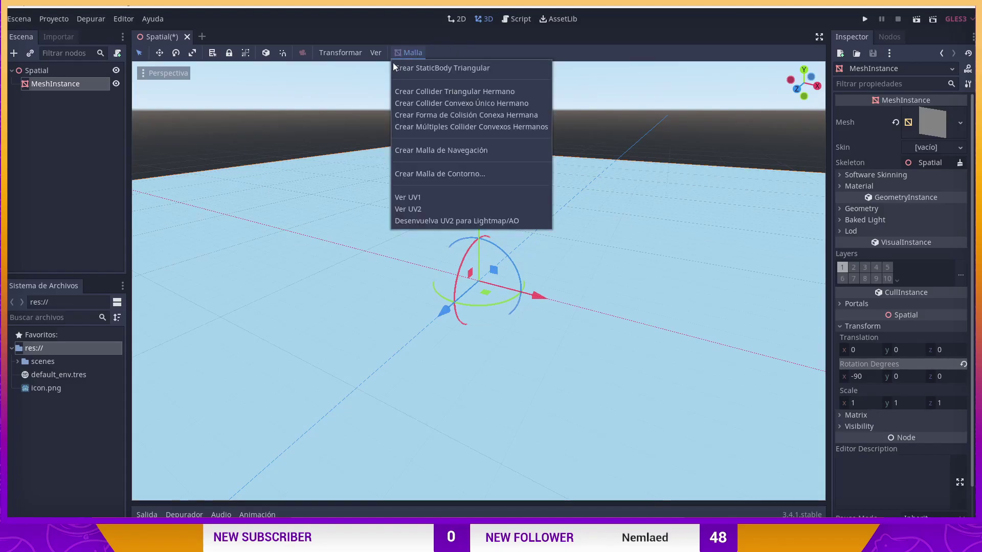
click(468, 70)
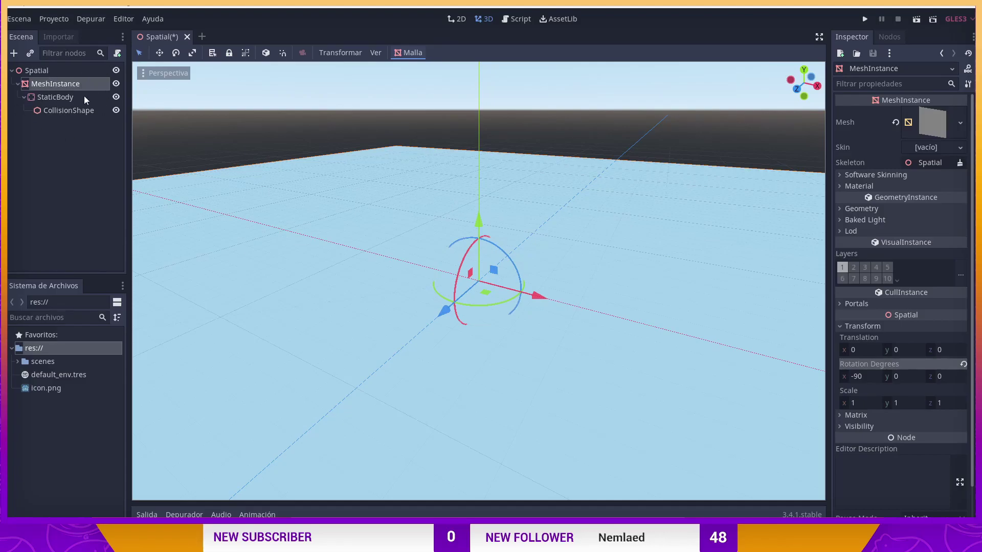
click(55, 100)
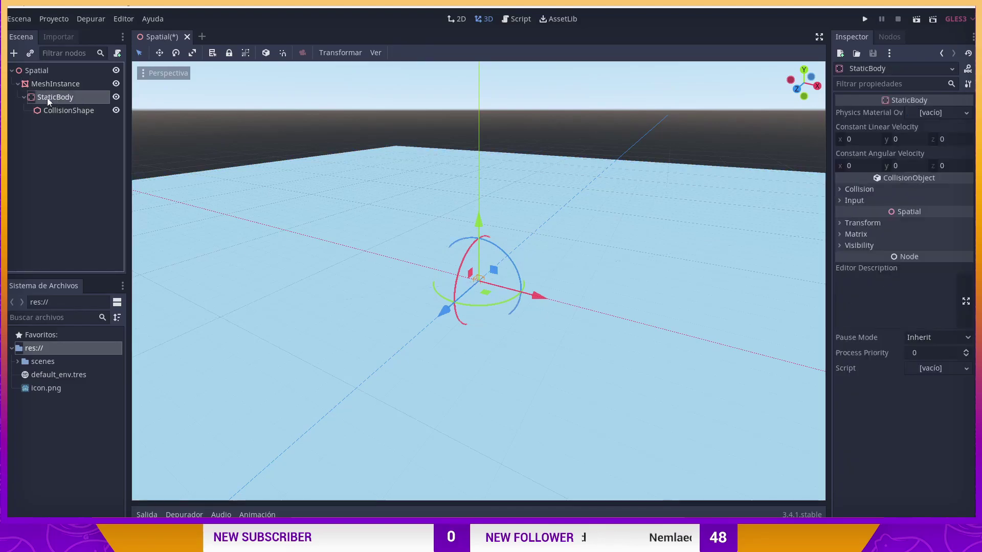
click(23, 97)
click(18, 84)
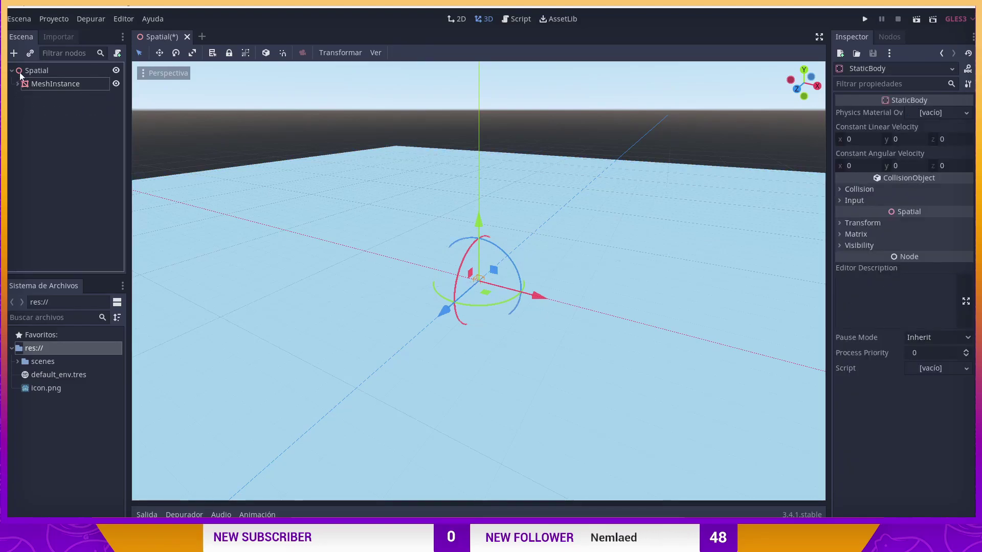
click(39, 72)
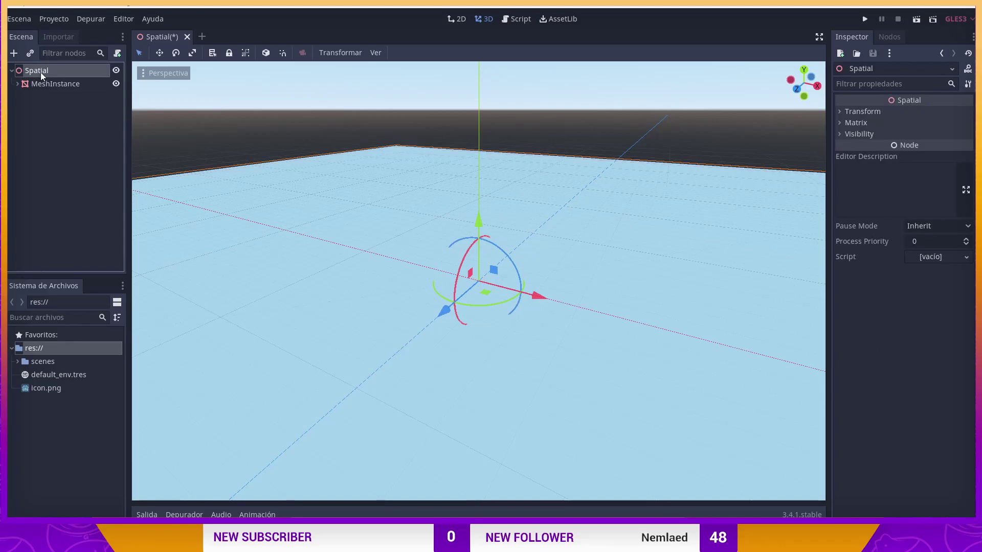
- Add a GridMap child node under Spatial, found by searching 'GRi'
right_click(42, 72)
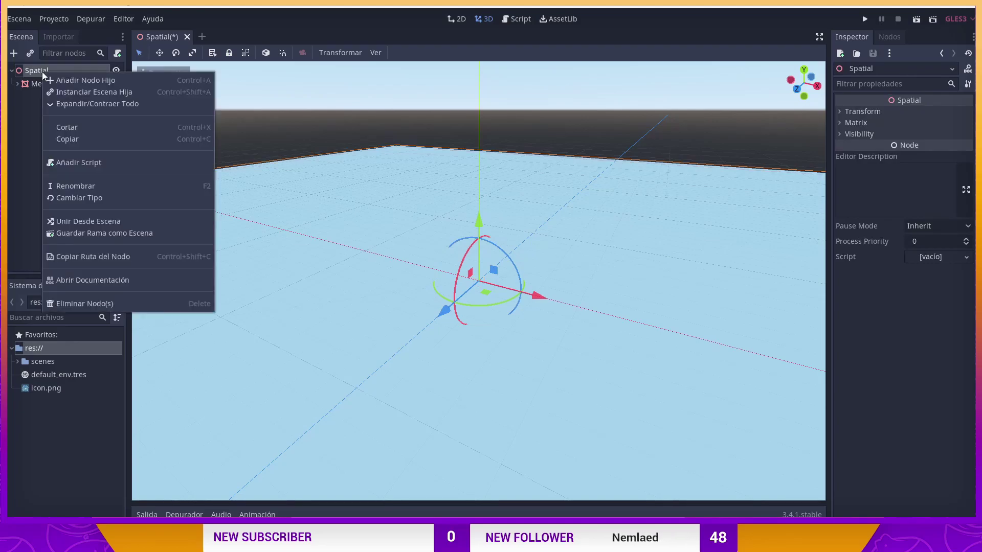
click(87, 80)
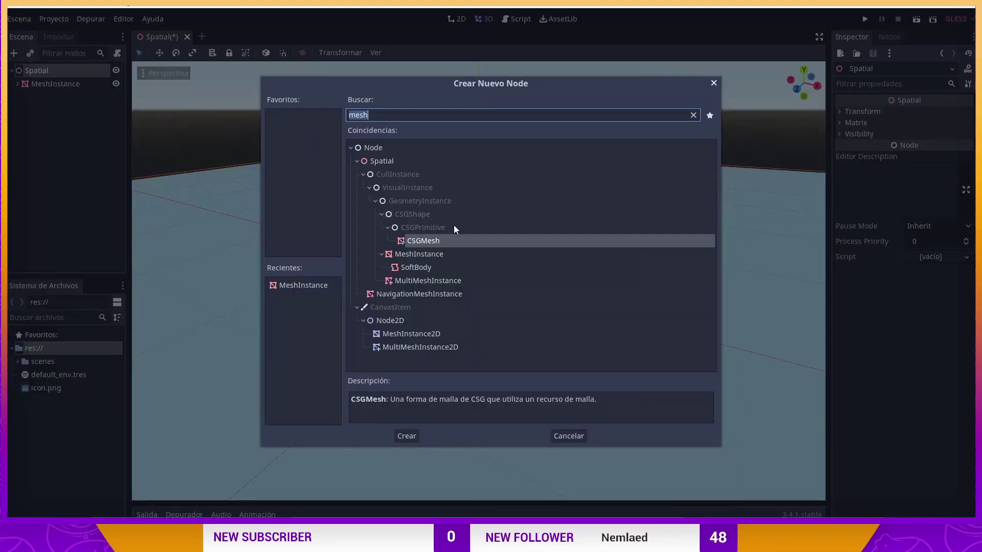
text(GRi)
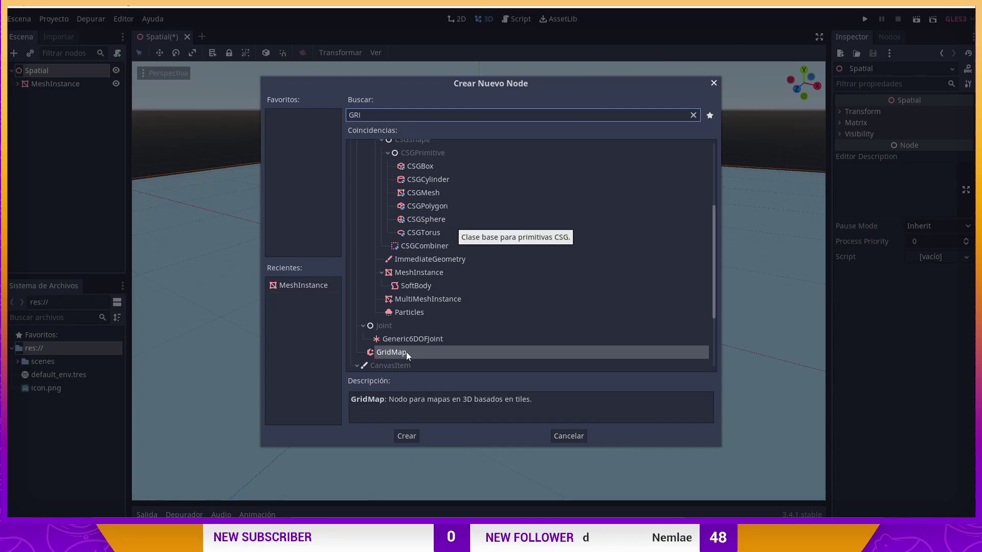
double_click(406, 351)
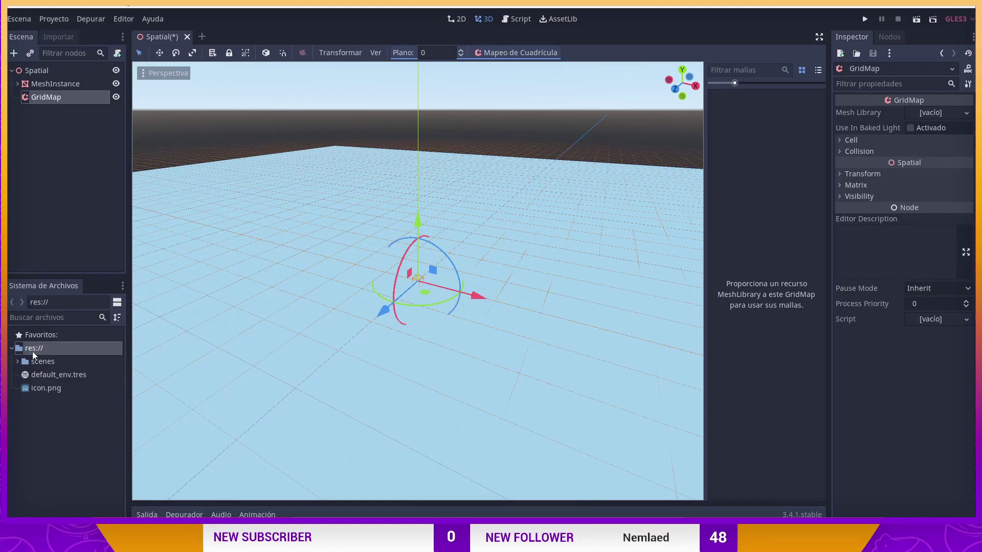
- Create a new MeshLibrary scene in the scenes folder with a 3D root
double_click(45, 362)
right_click(44, 363)
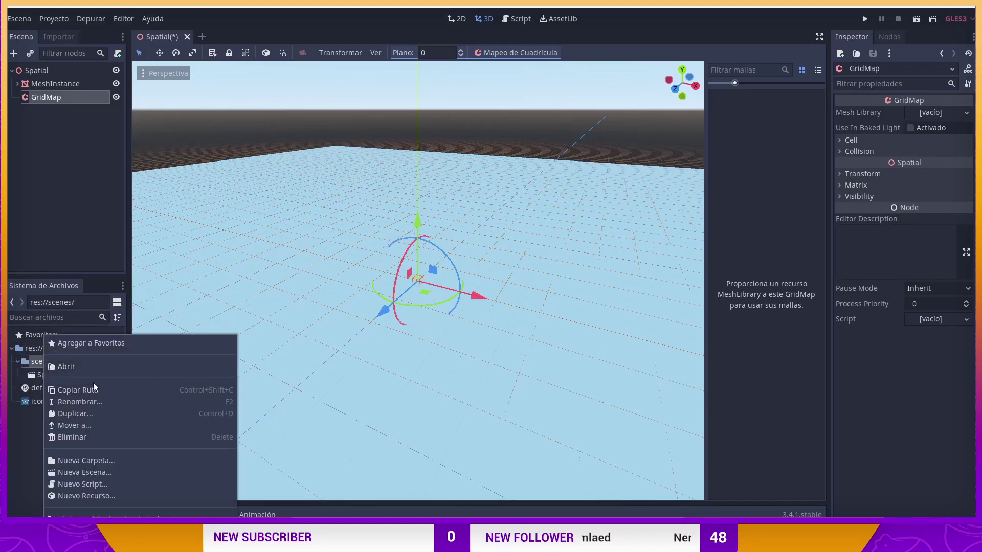
click(110, 474)
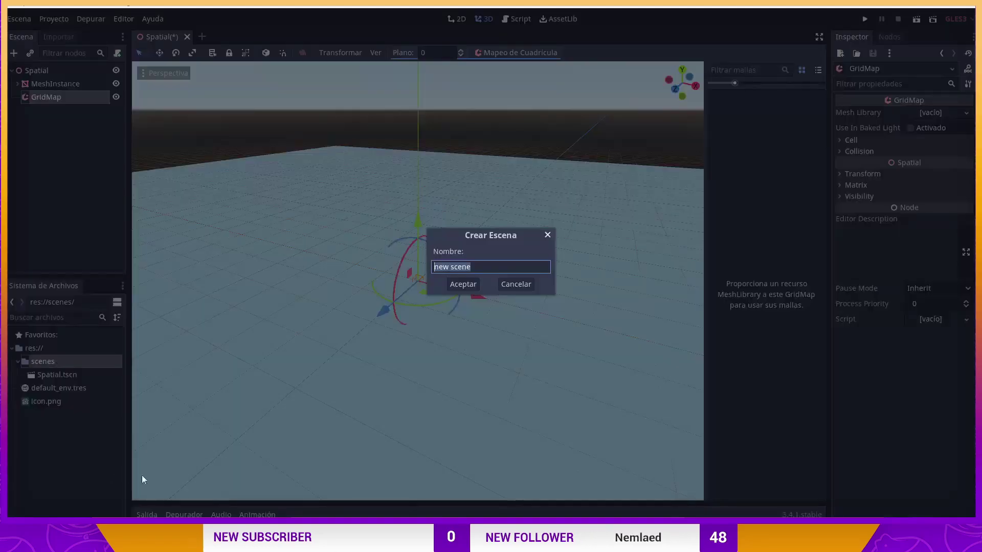
text(Mesh)
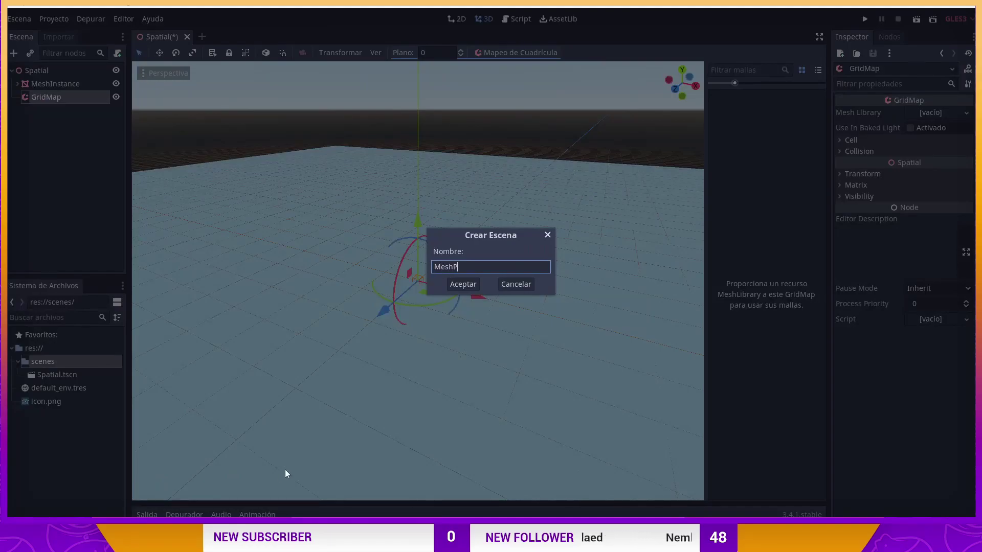
text(Library)
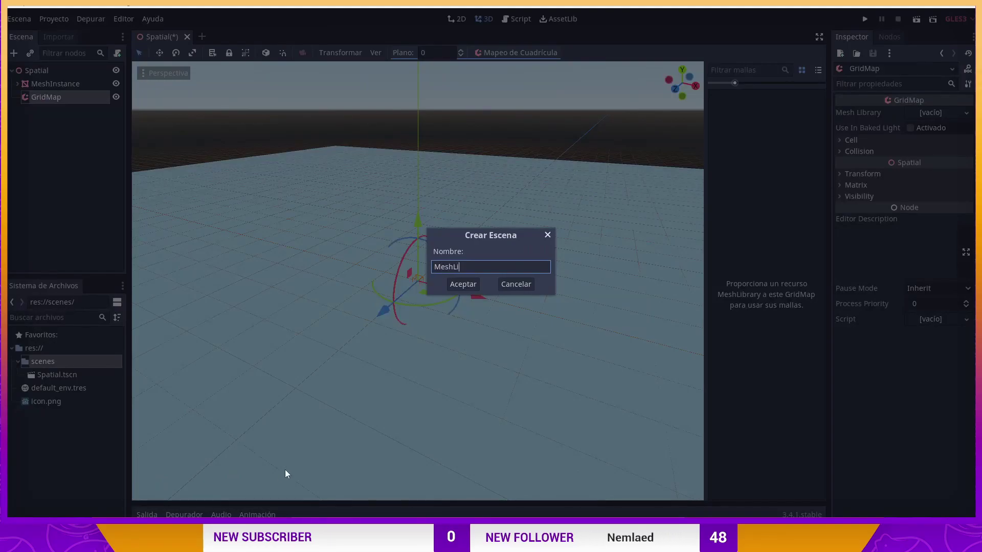
click(463, 286)
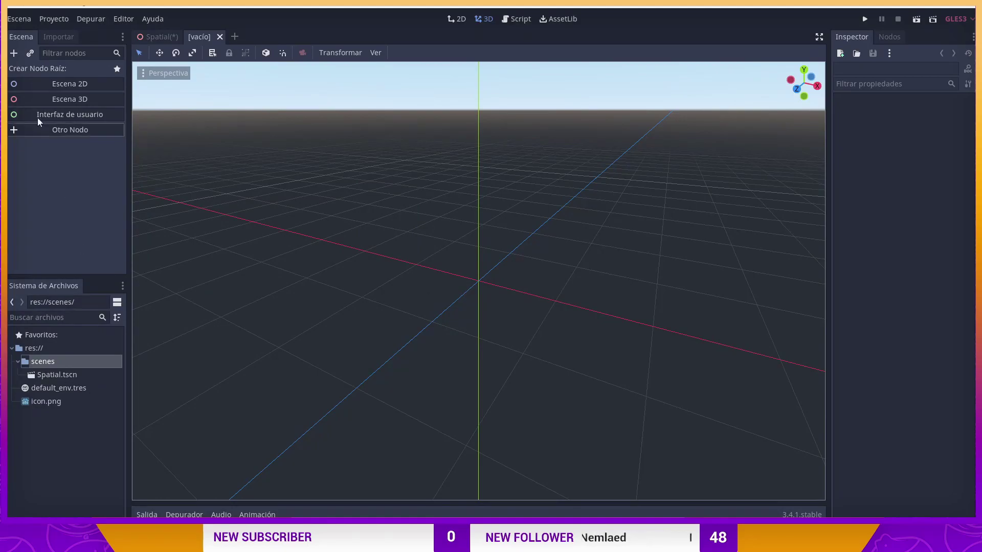
click(63, 99)
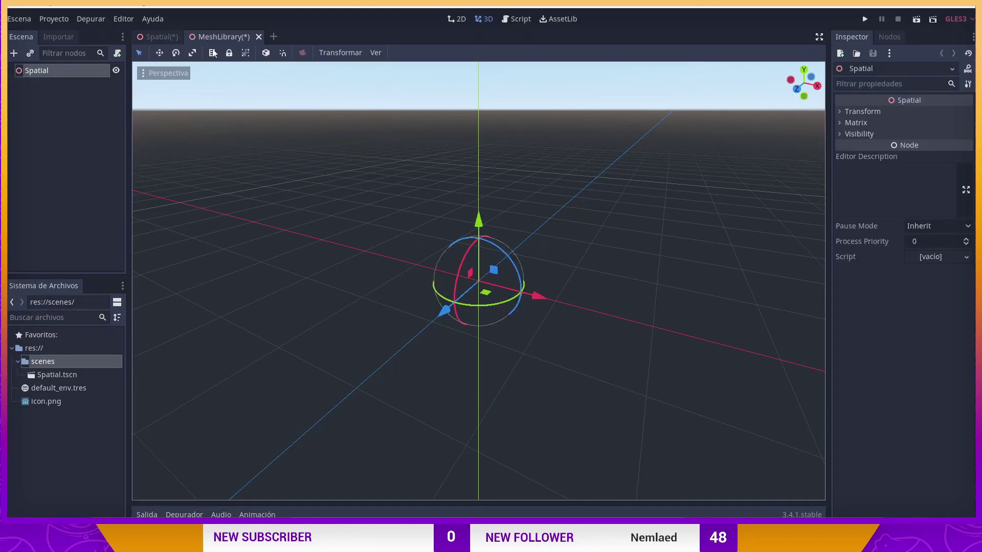
- Create a 'Models' folder in the project root
click(18, 362)
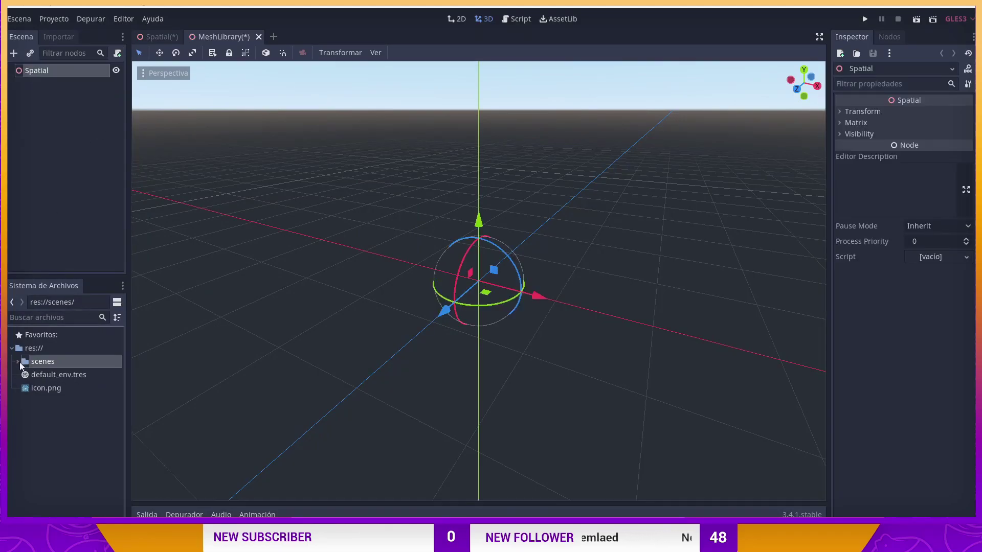
right_click(31, 349)
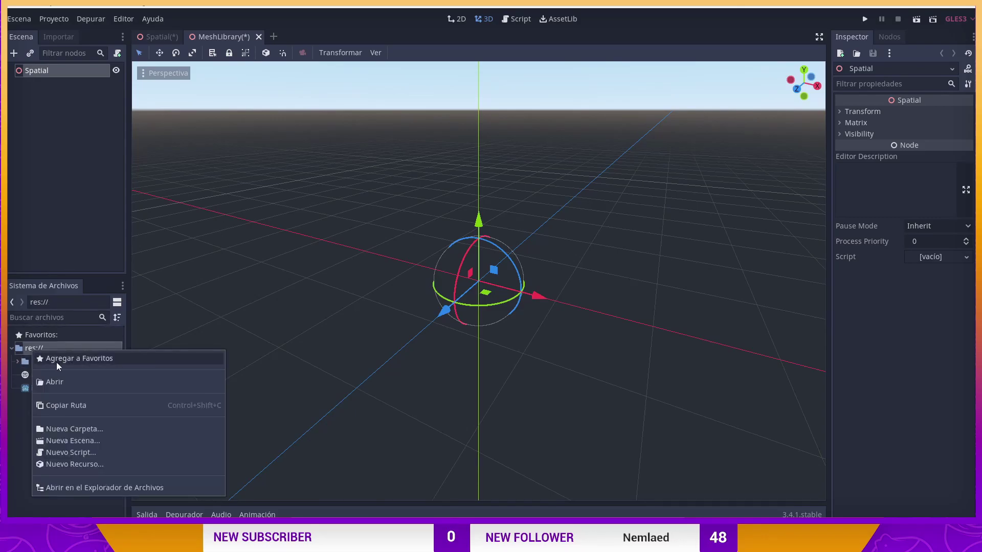
click(94, 428)
text(Models)
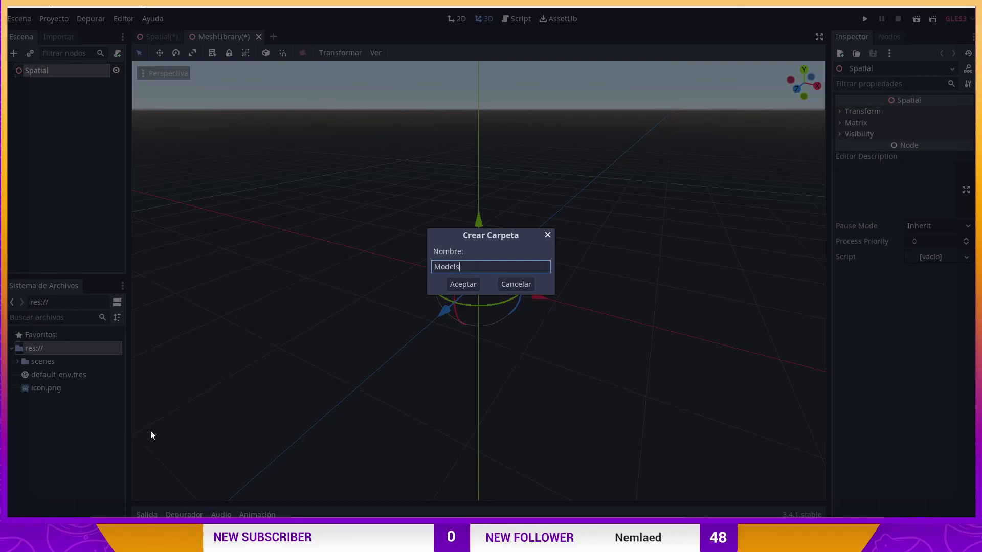
key(Return)
click(44, 365)
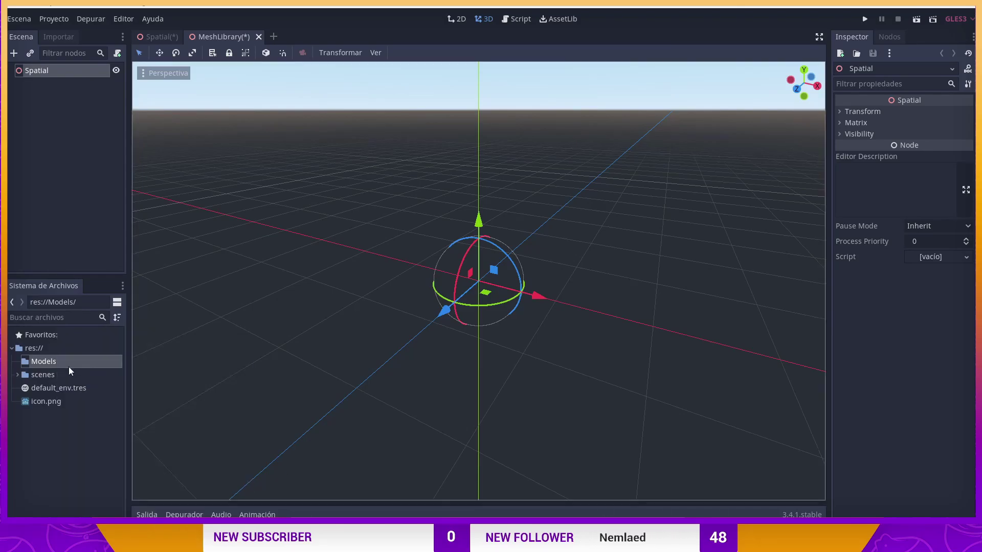
- Paste the road .obj model files into Models via the system file browser
right_click(45, 364)
click(97, 506)
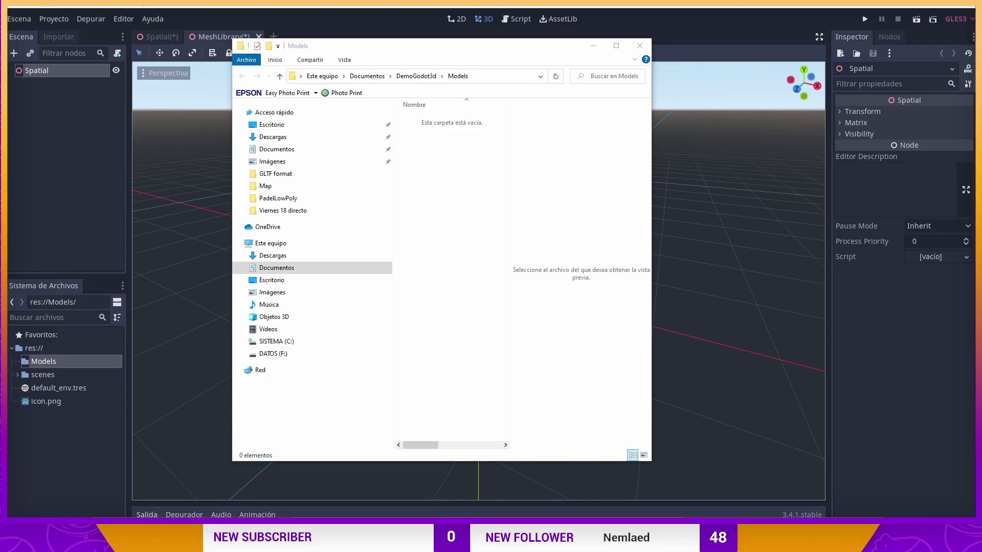
key(ctrl+v)
click(444, 325)
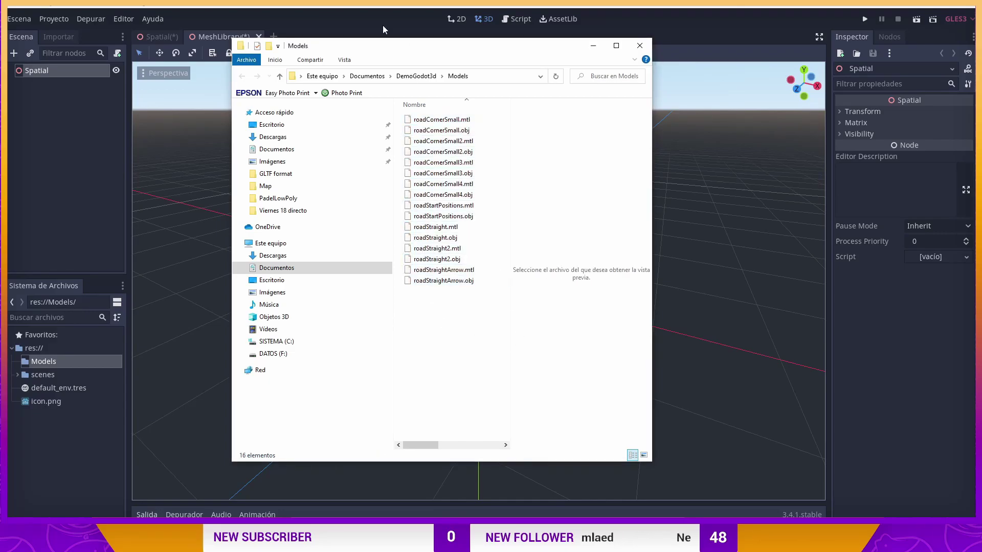
click(401, 19)
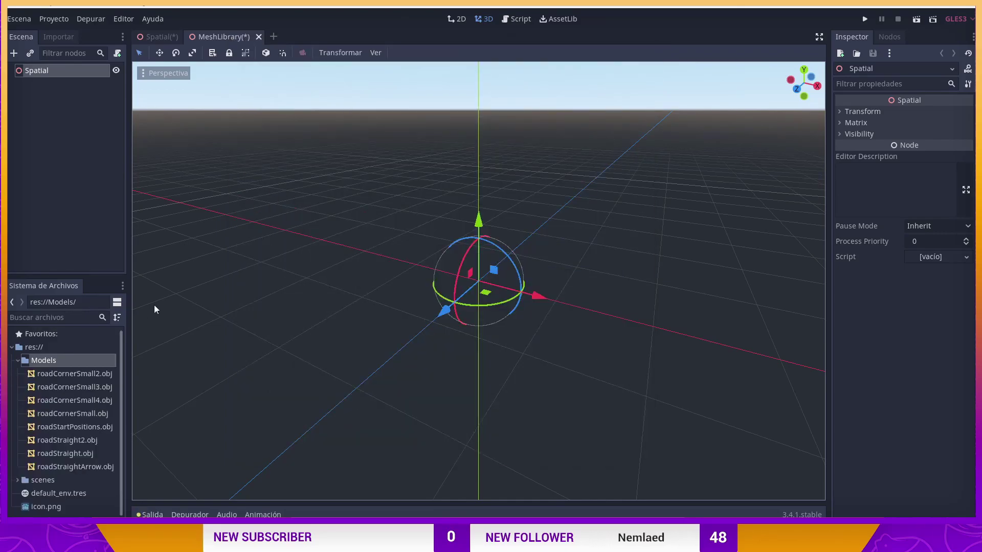
- Drag all eight road .obj files into the viewport and select roadCornerSmall2
click(54, 376)
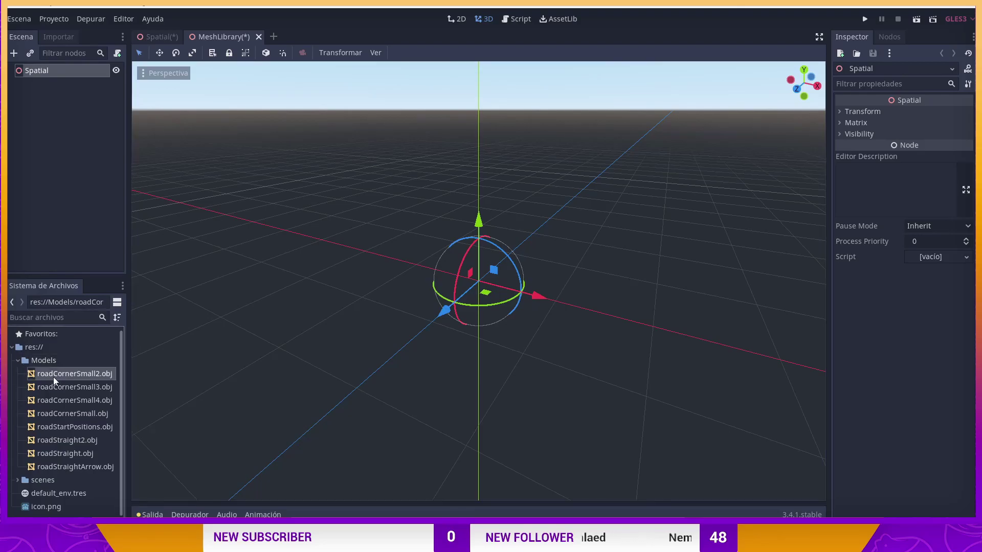
shift+click(55, 465)
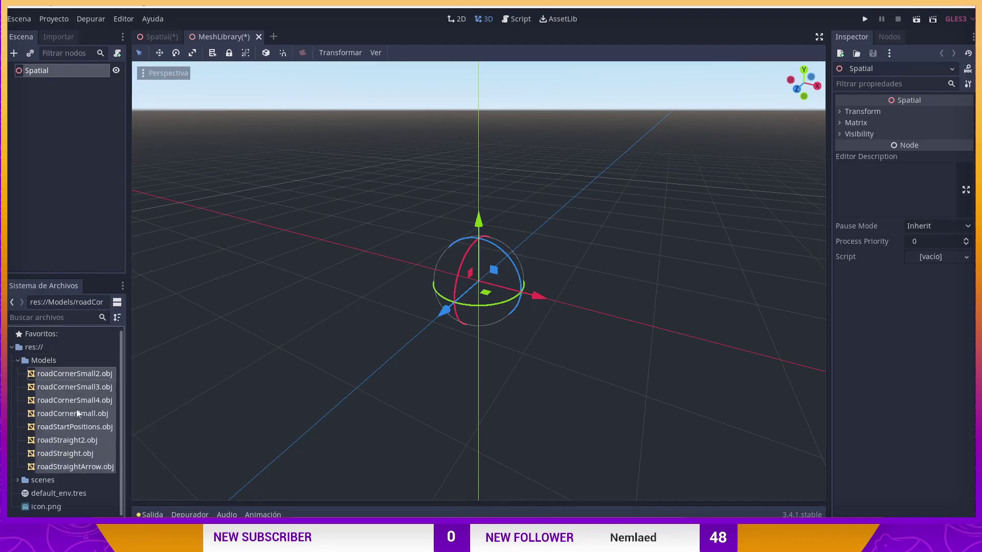
drag(72, 376, 387, 280)
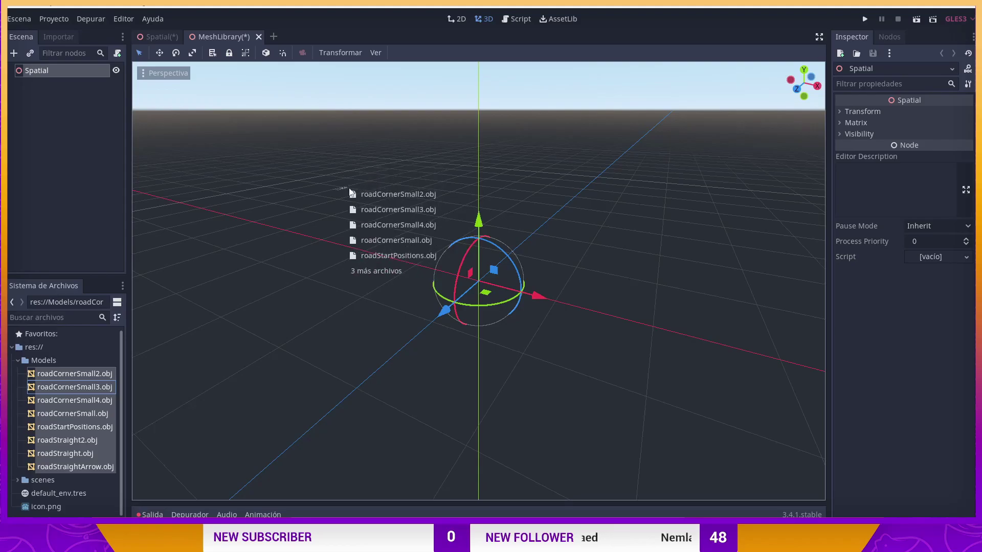
click(56, 84)
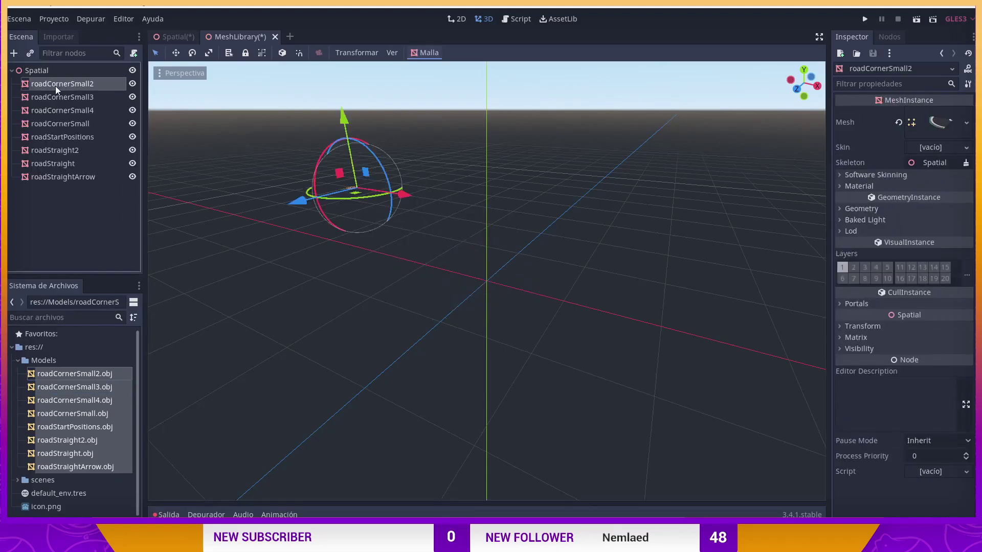
key(f)
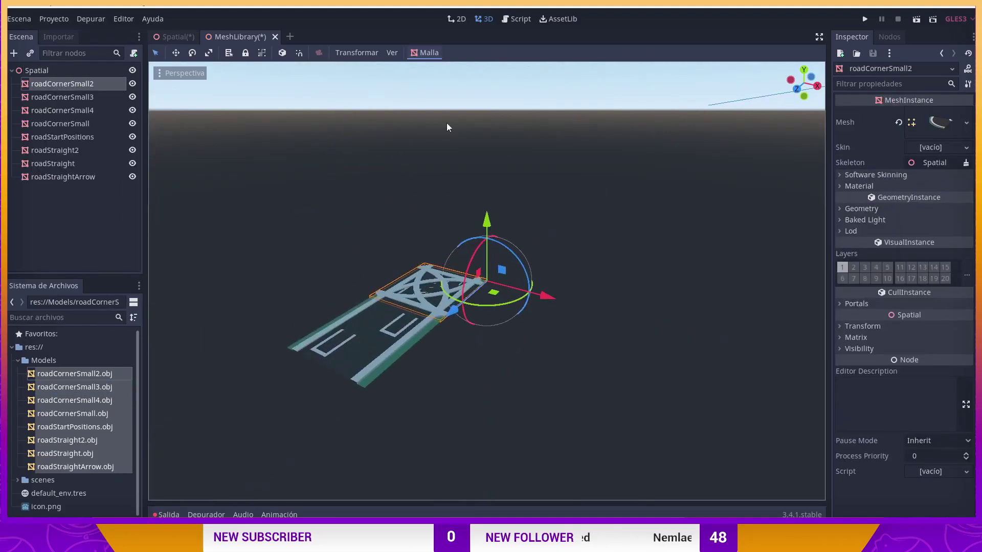
scroll(447, 123, down, 5)
mouse_move(532, 225)
middle_down()
mouse_move(550, 278)
mouse_move(398, 286)
middle_up()
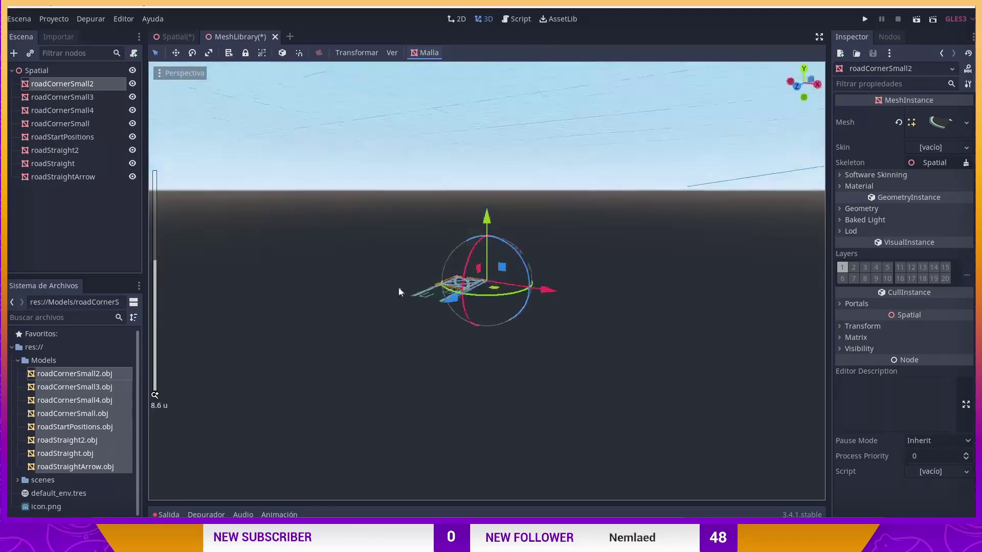
click(32, 95)
click(57, 176)
click(47, 84)
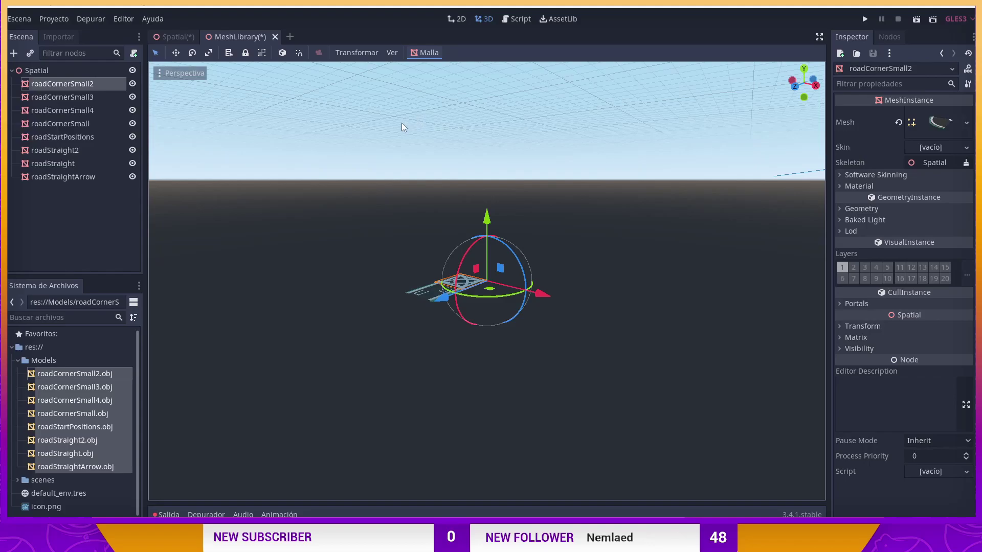
- Add triangle-mesh StaticBodies to roadCornerSmall2, roadCornerSmall3, roadCornerSmall4 and roadCornerSmall
click(422, 56)
click(437, 66)
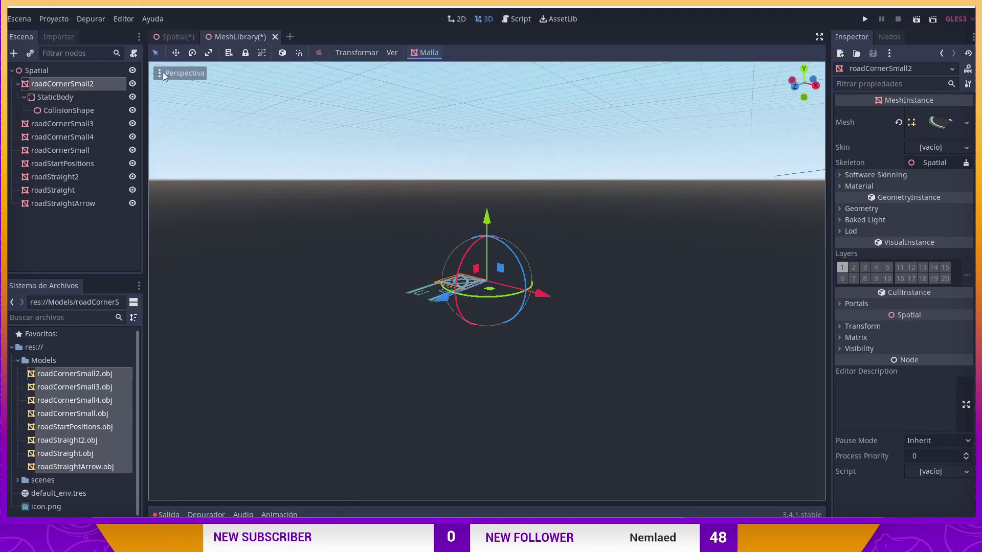
click(56, 123)
click(425, 53)
click(437, 67)
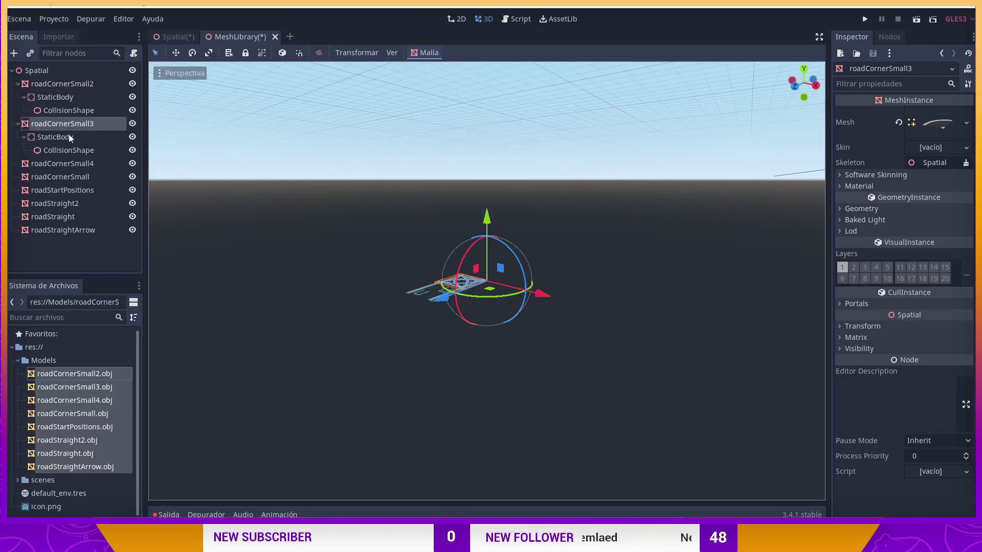
click(41, 165)
click(427, 53)
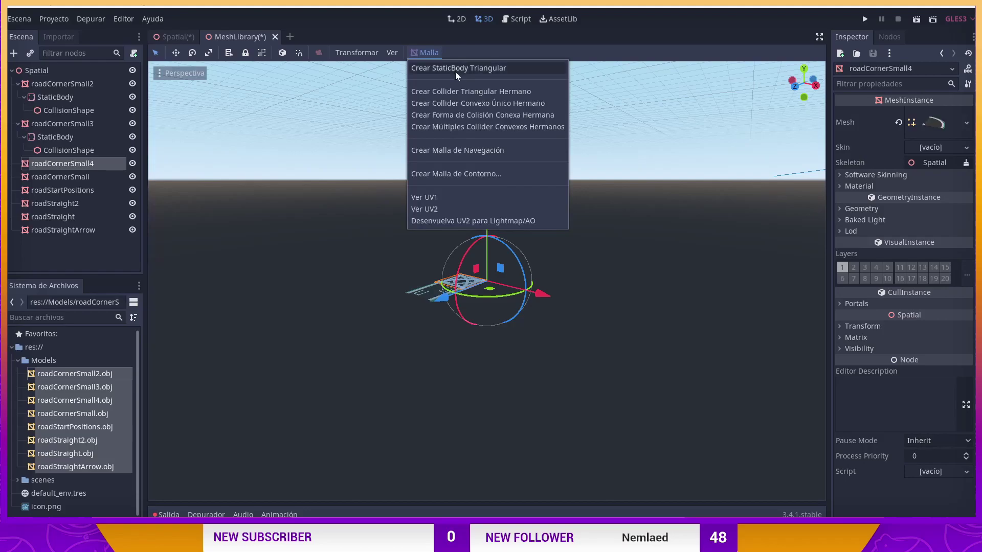
click(455, 69)
click(61, 203)
click(427, 53)
click(446, 70)
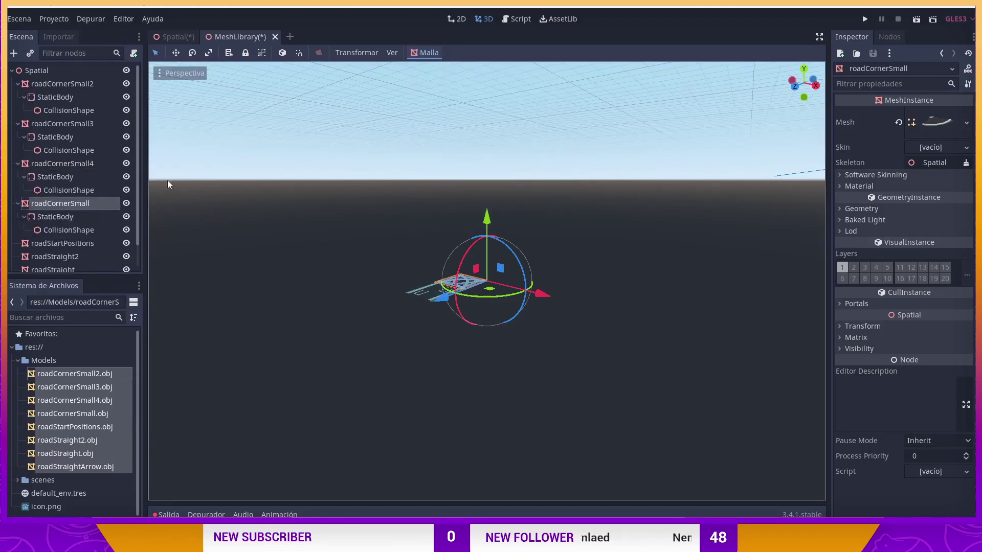
- Add triangle-mesh StaticBodies to roadStartPositions, roadStraight2, roadStraight and roadStraightArrow
click(63, 243)
click(427, 53)
click(444, 66)
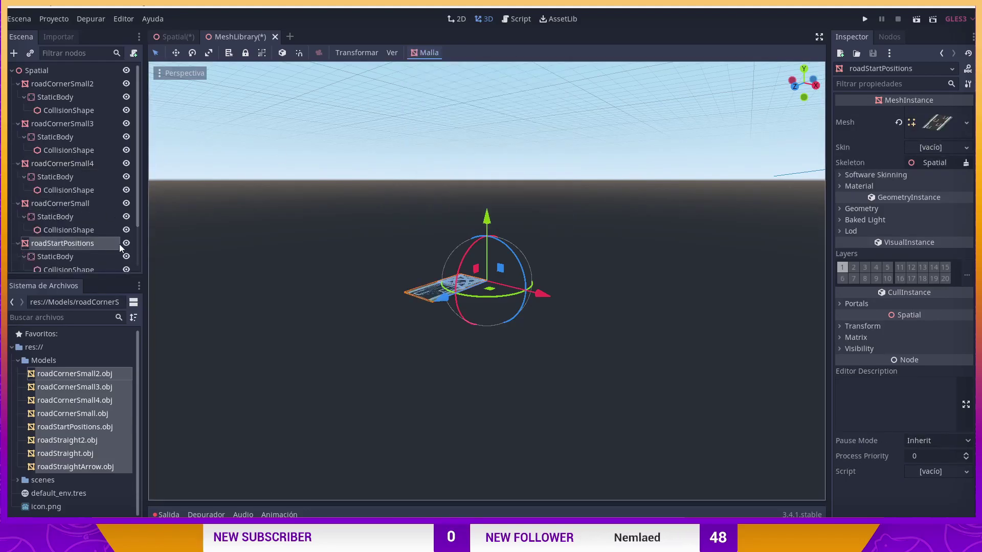
click(54, 232)
click(427, 53)
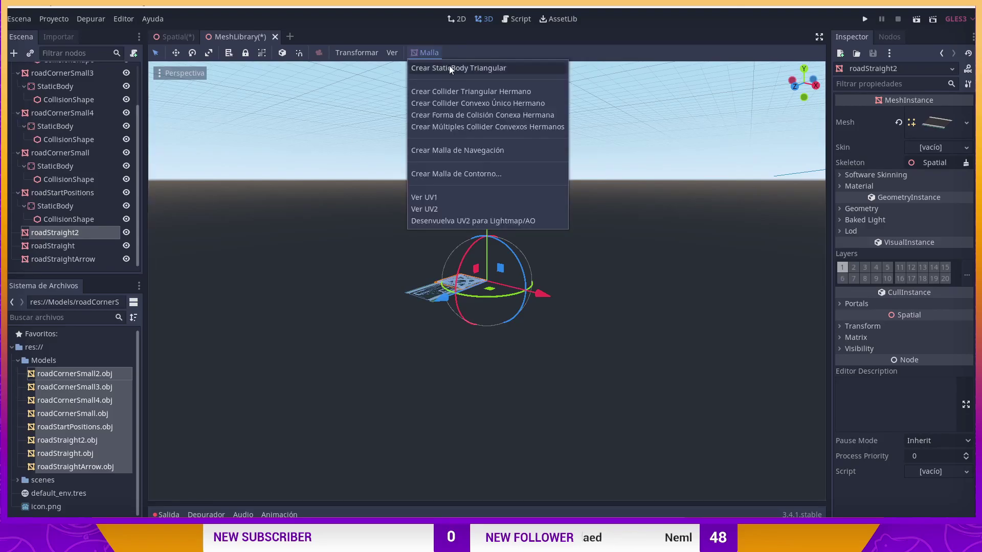
click(449, 66)
scroll(78, 235, down, 2)
click(73, 246)
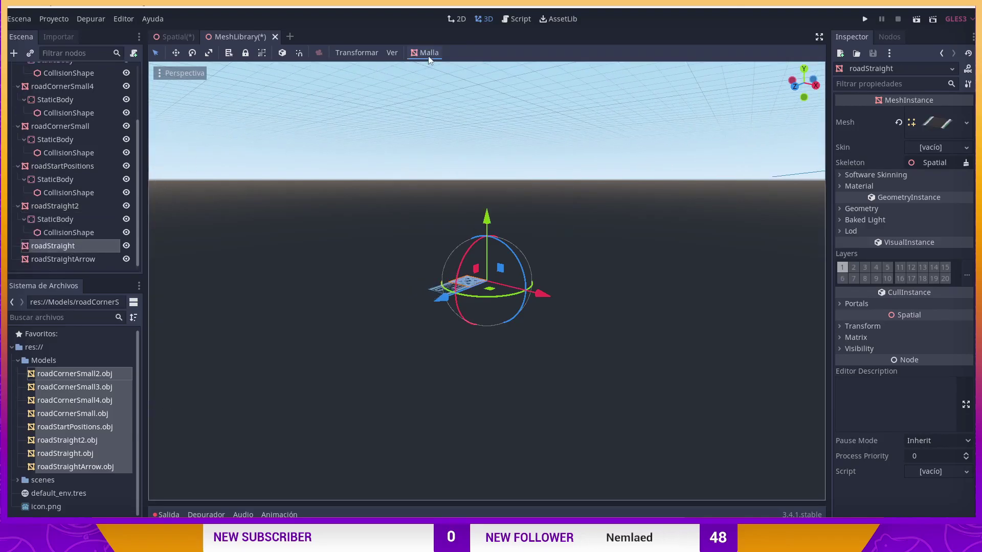
click(426, 52)
click(443, 68)
click(63, 259)
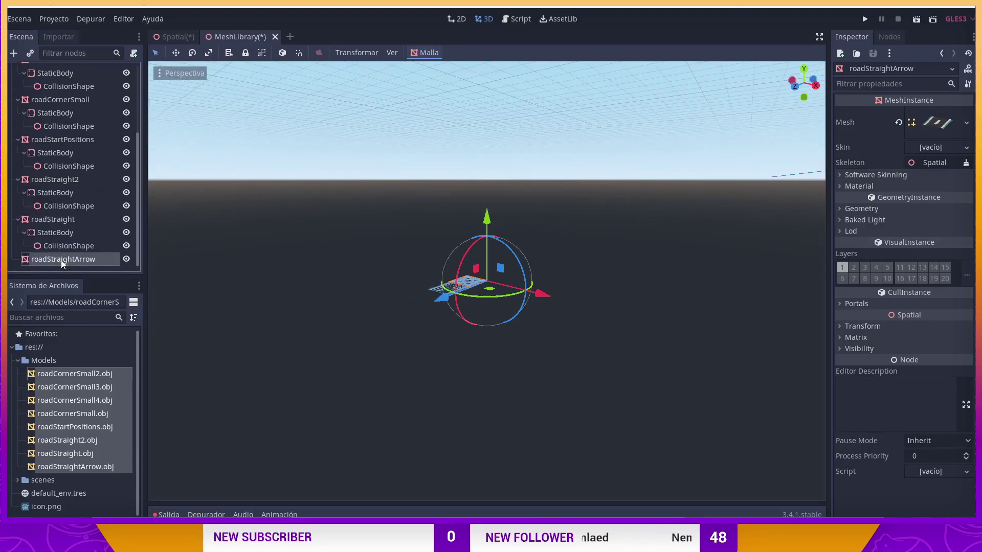
click(426, 53)
click(436, 67)
- Collapse each road piece's child nodes in the scene tree
scroll(51, 102, up, 5)
click(17, 85)
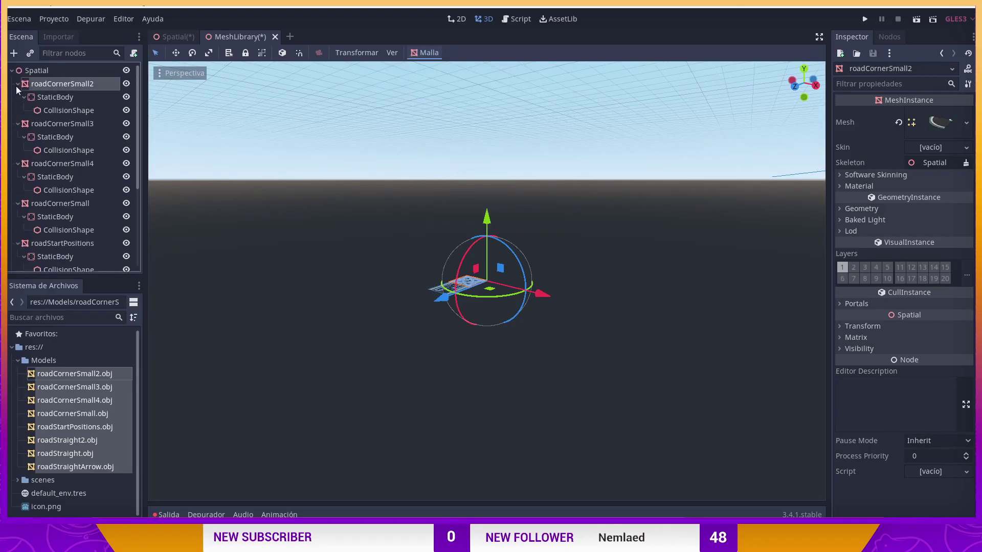
click(18, 97)
click(18, 110)
click(18, 123)
click(18, 137)
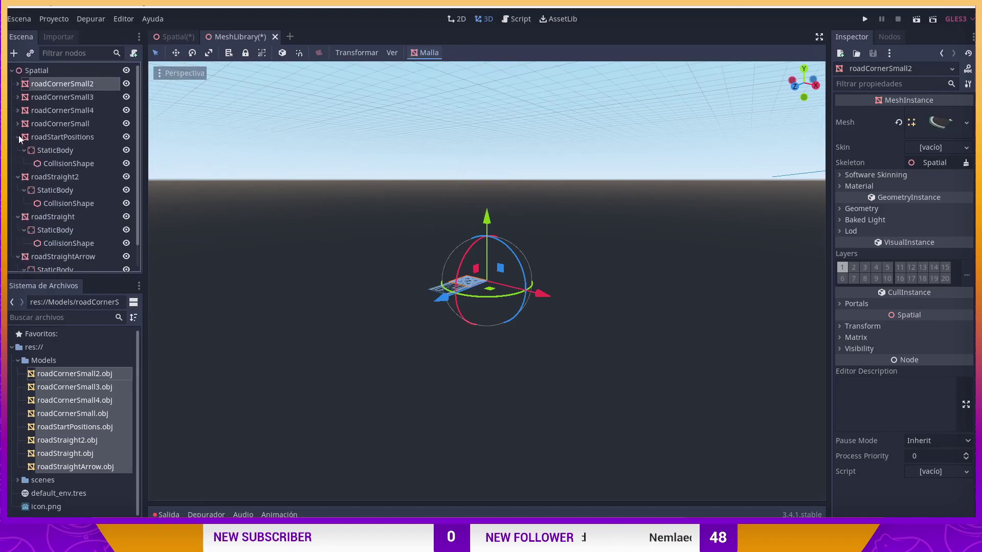
click(18, 149)
click(18, 163)
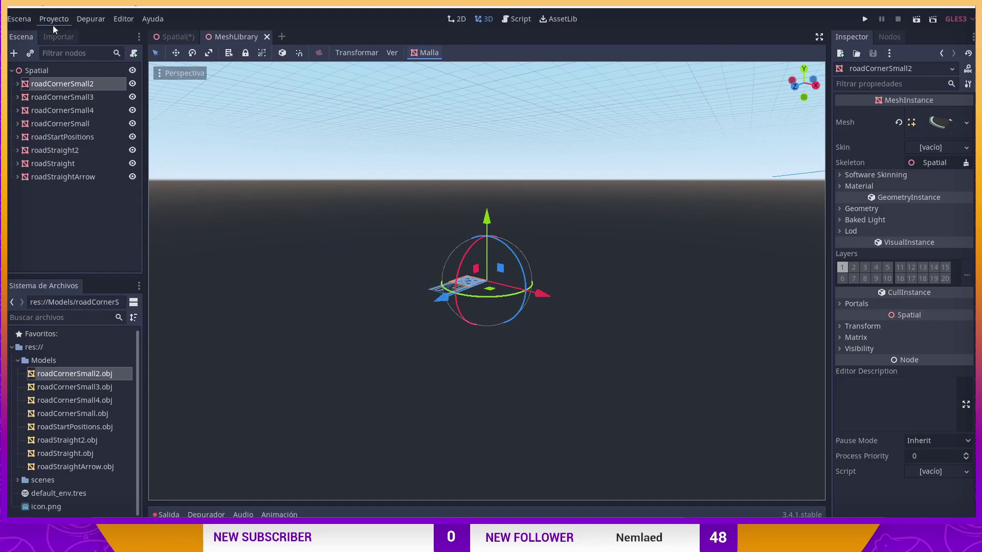
- Export the road scene as a mesh library named Map.tres
click(27, 24)
mouse_move(69, 195)
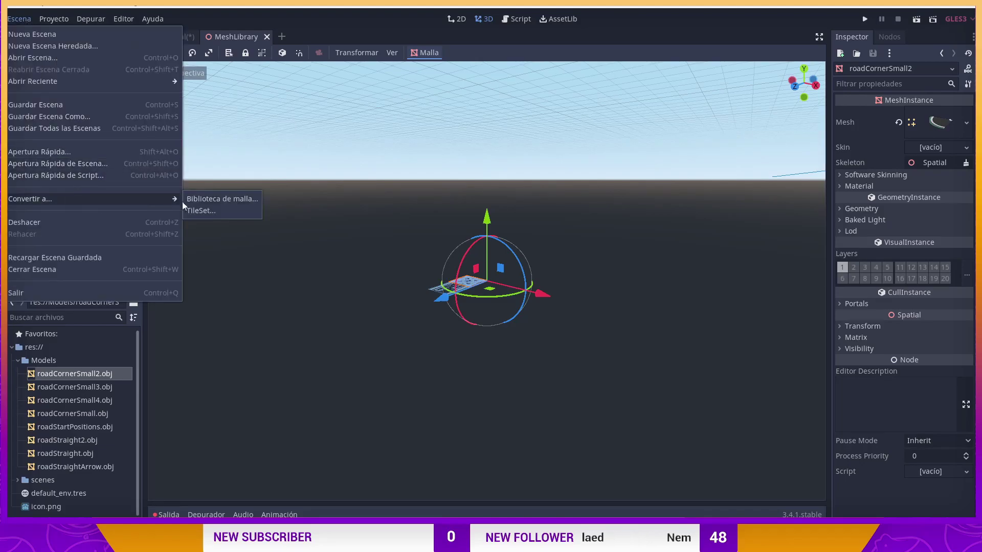
click(207, 201)
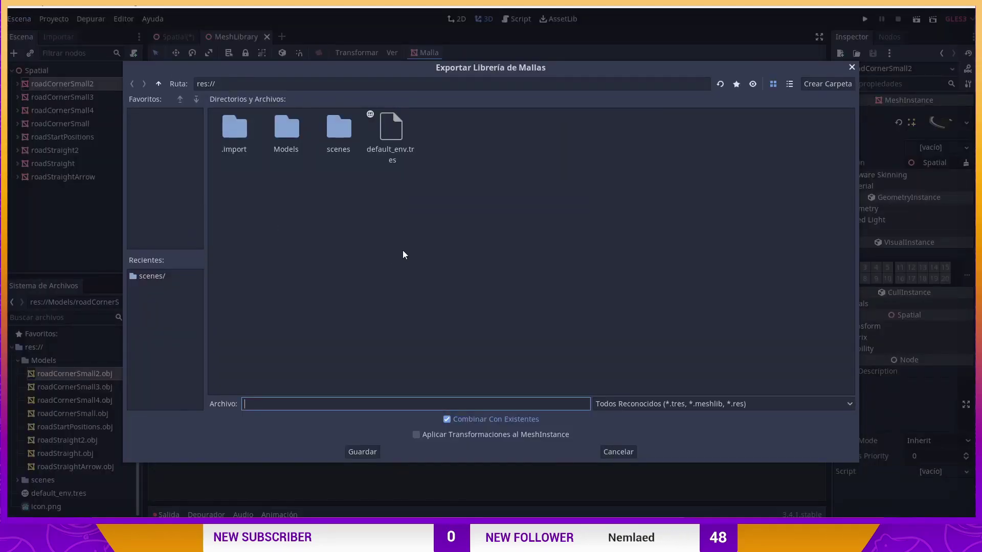
text(Map)
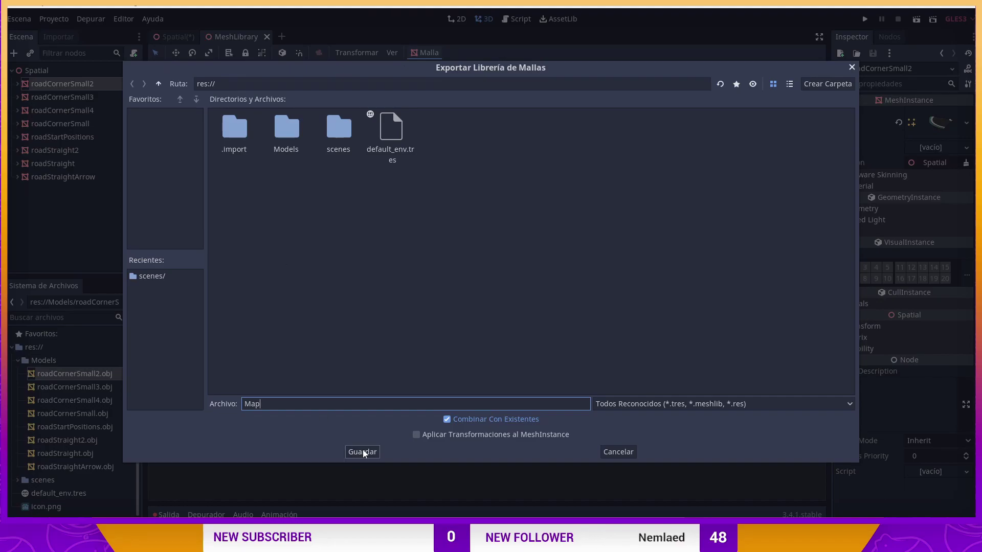
click(363, 453)
click(17, 361)
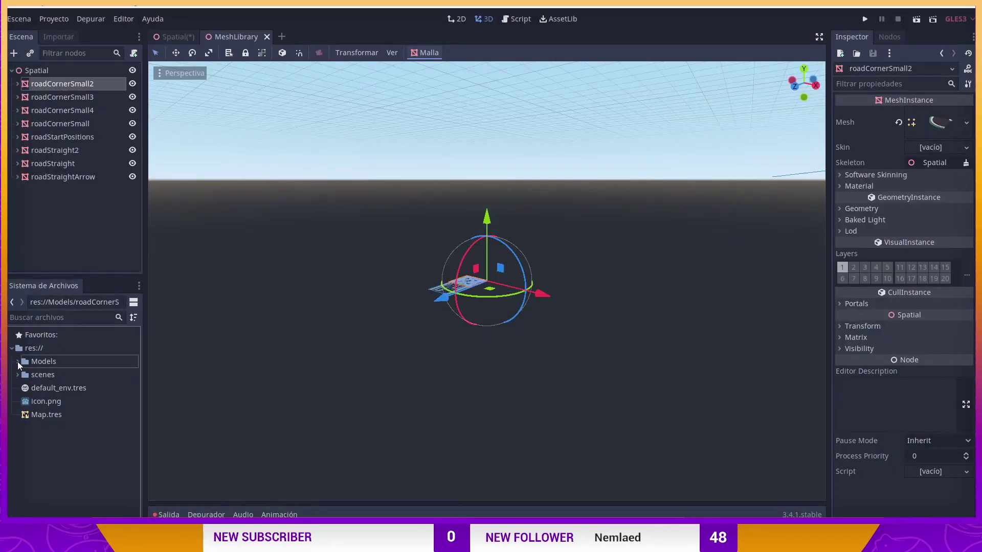
- Close the MeshLibrary tab, assign Map.tres to the GridMap, and view from top
click(267, 38)
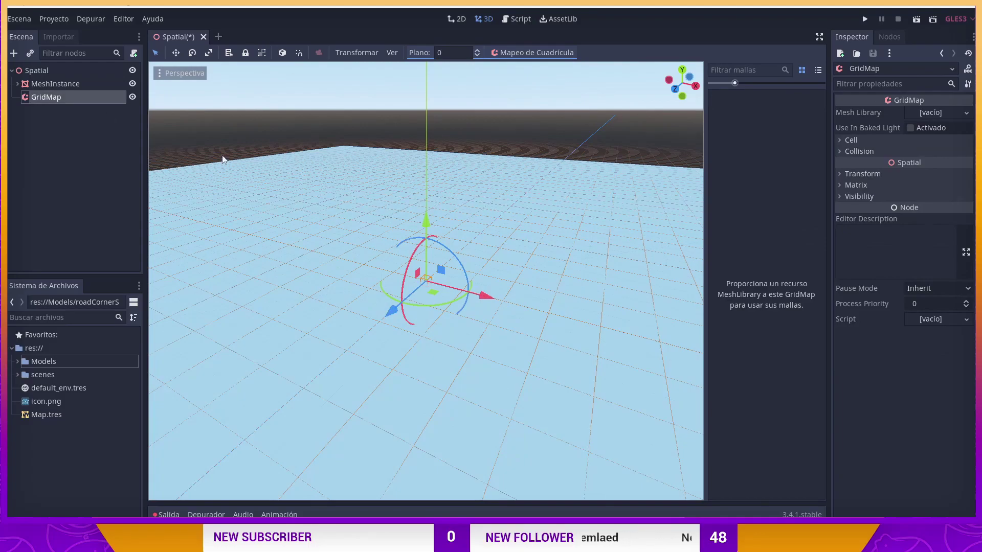
scroll(380, 222, up, 3)
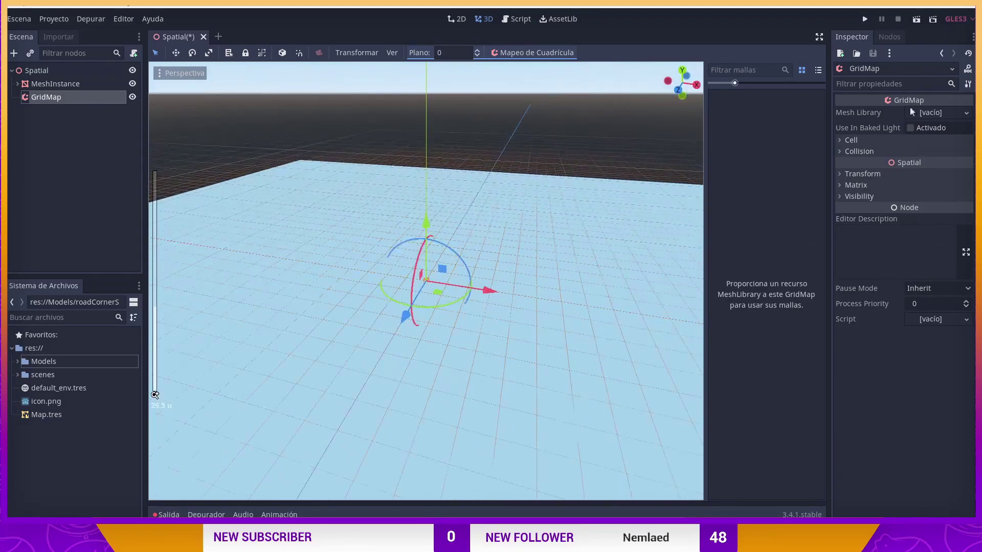
drag(37, 415, 930, 114)
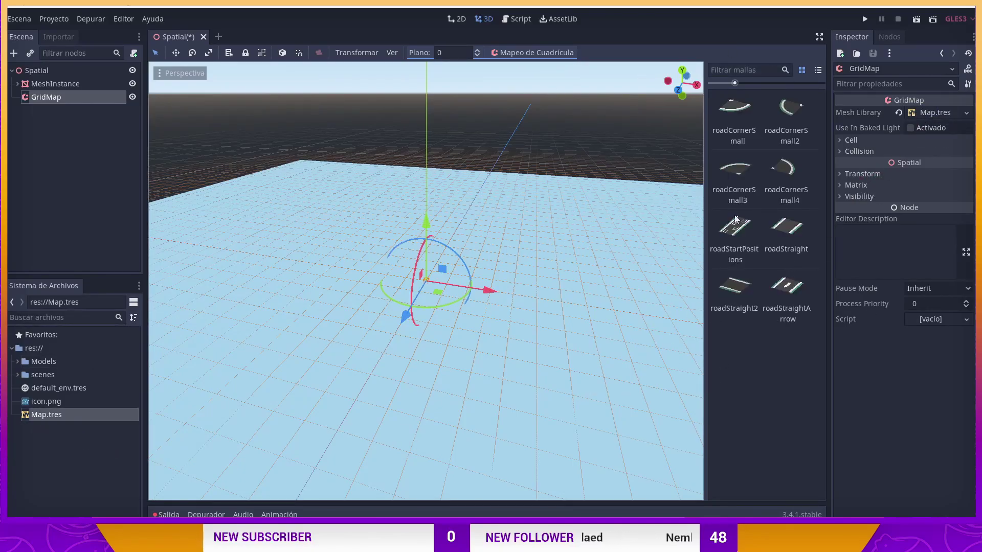
scroll(532, 189, down, 3)
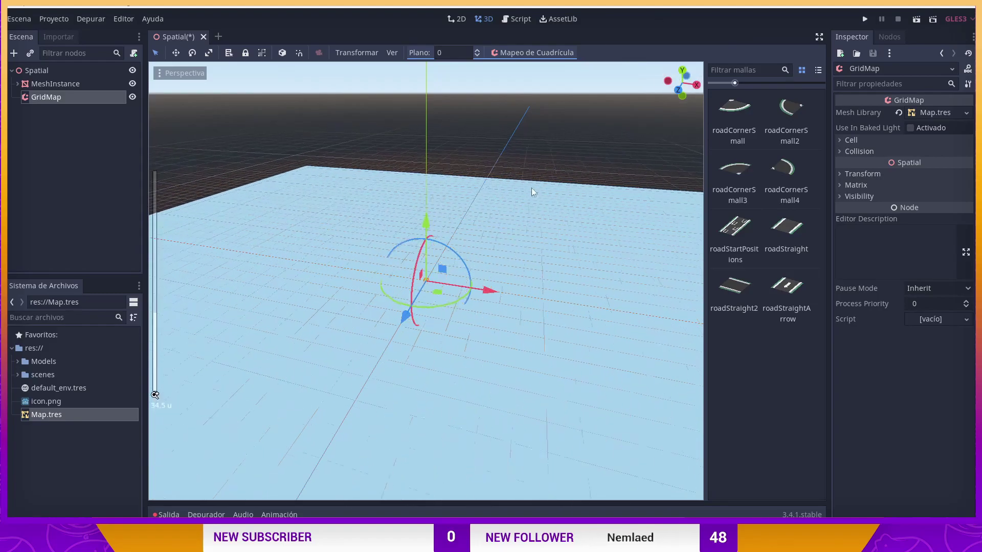
click(683, 72)
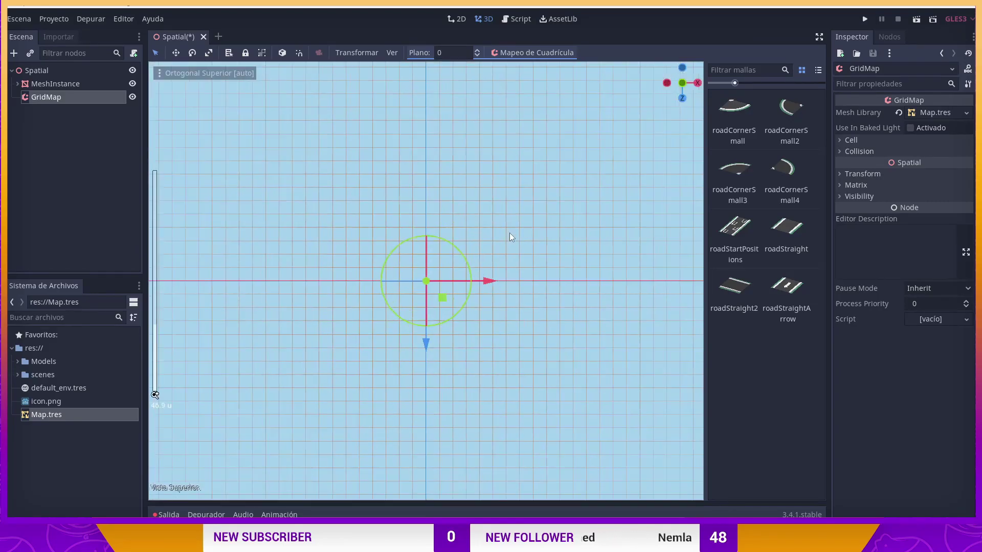
- Set GridMap cell scale and size x/y/z to 8, and uncheck Center X, Y, Z
click(851, 141)
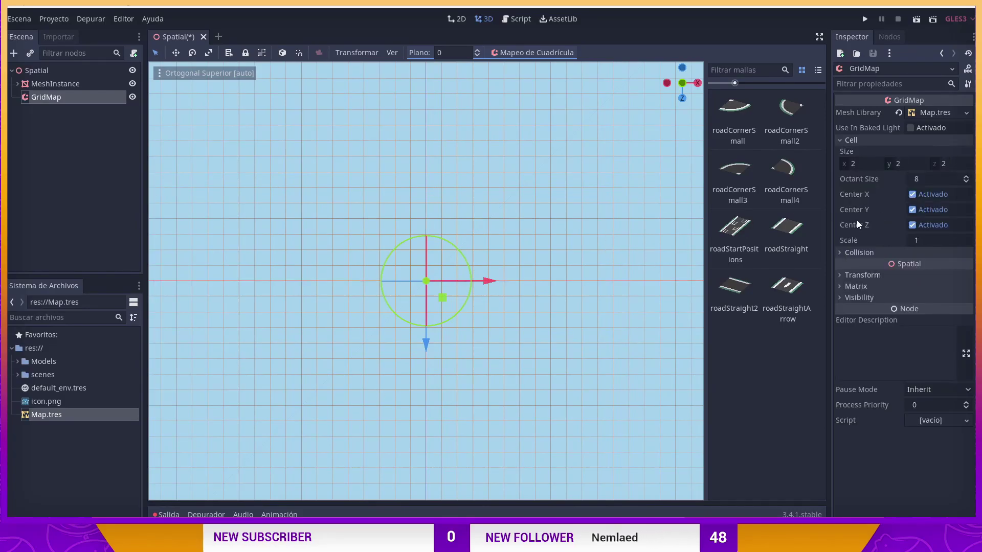
click(927, 242)
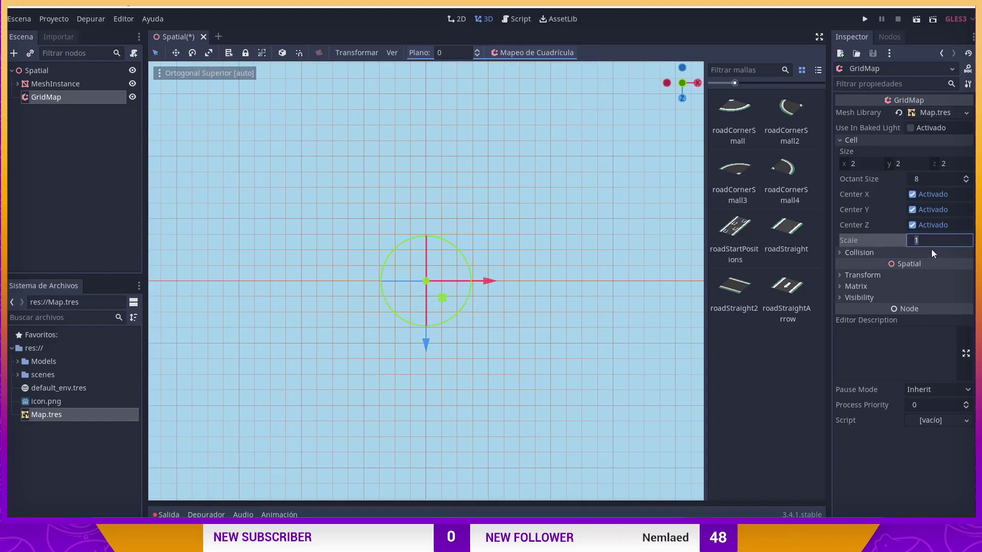
text(8)
click(892, 164)
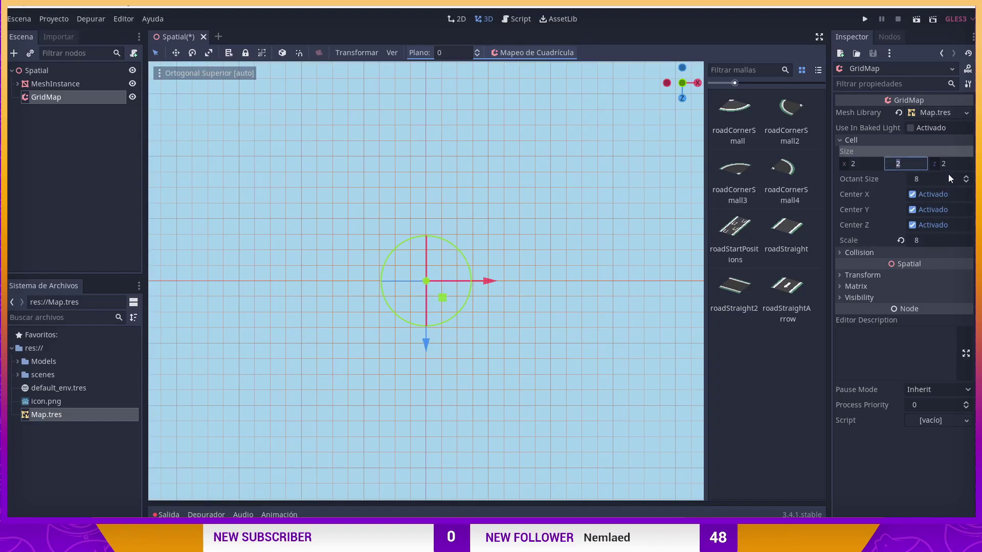
text(8)
click(954, 165)
click(866, 164)
text(8)
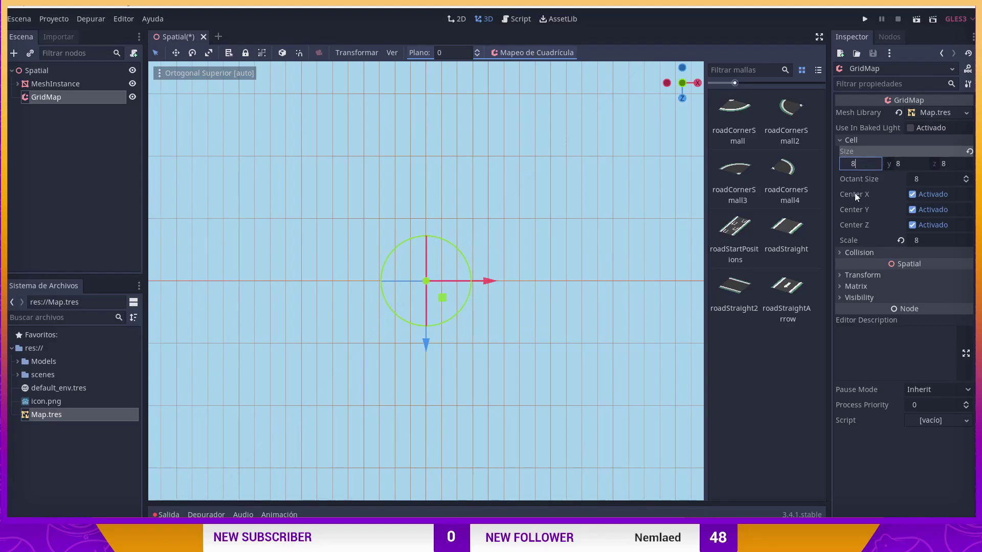
click(910, 163)
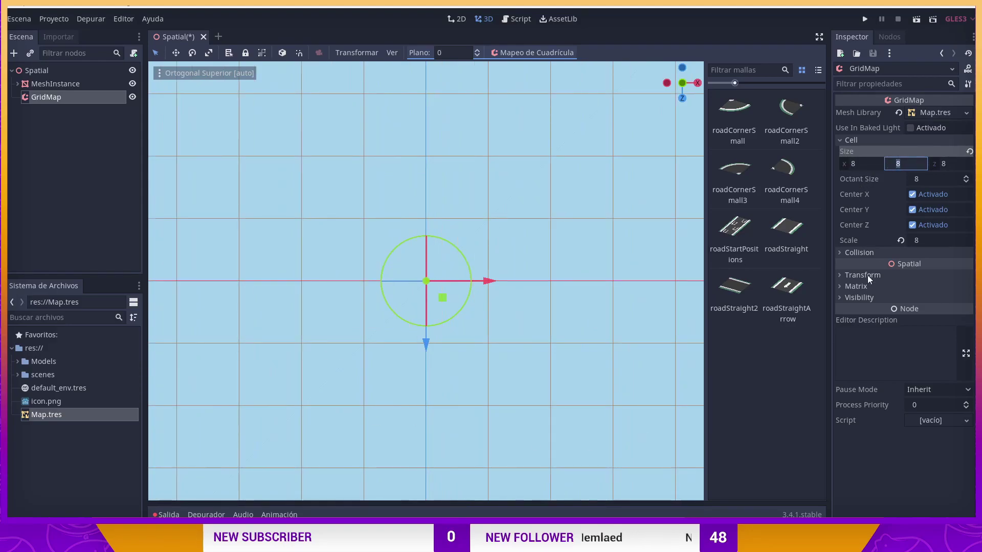
click(912, 195)
click(913, 210)
click(912, 225)
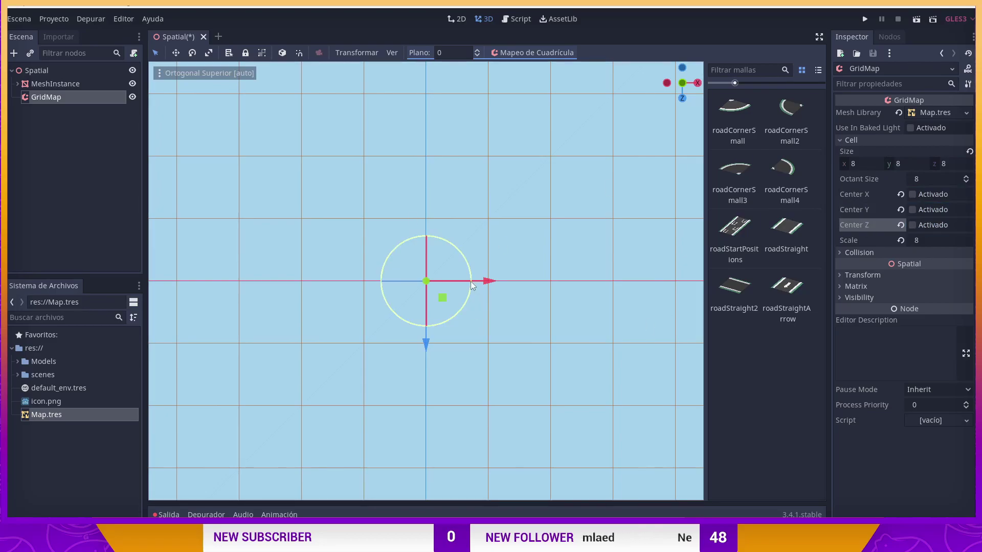
scroll(470, 281, down, 5)
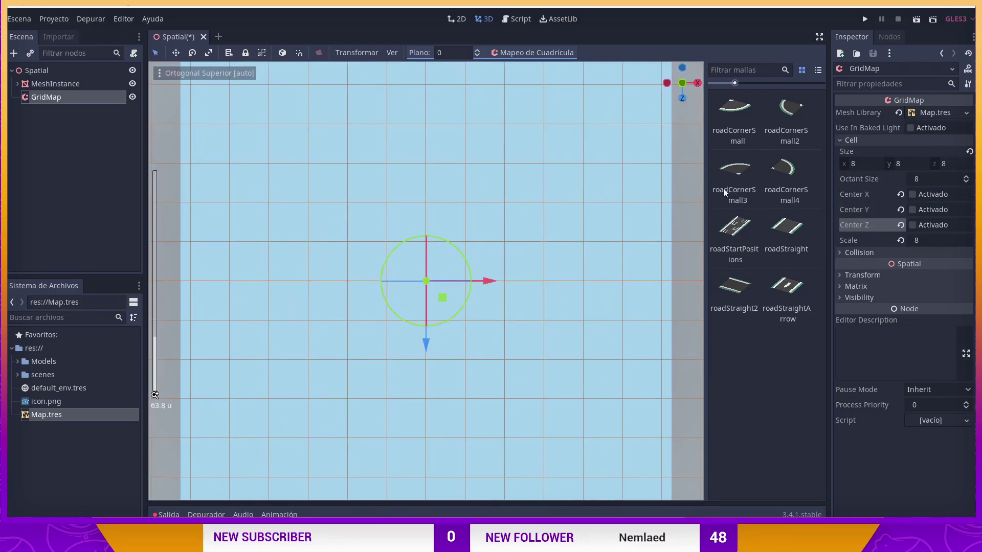
- Paint the bottom straight of the track with roadStraight2 tiles
click(735, 289)
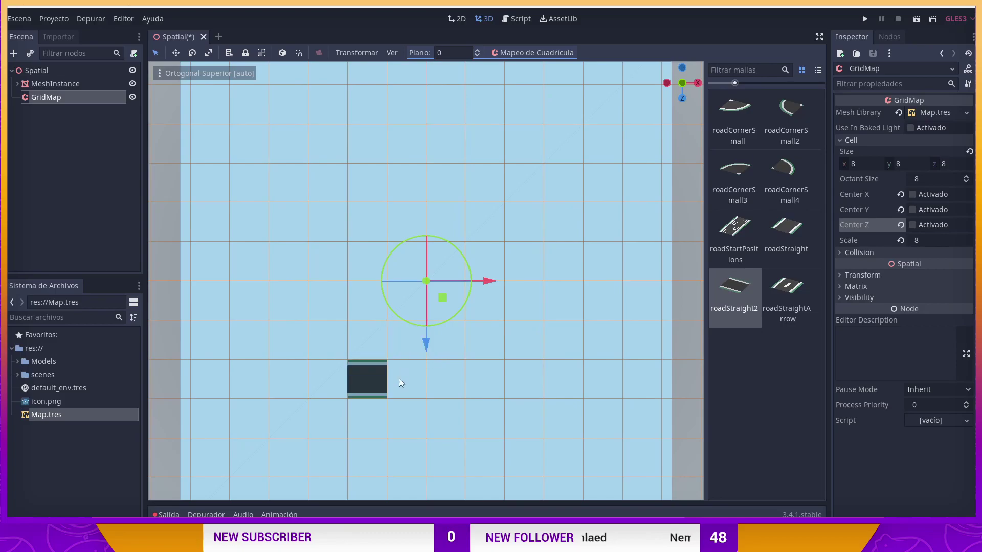
click(387, 378)
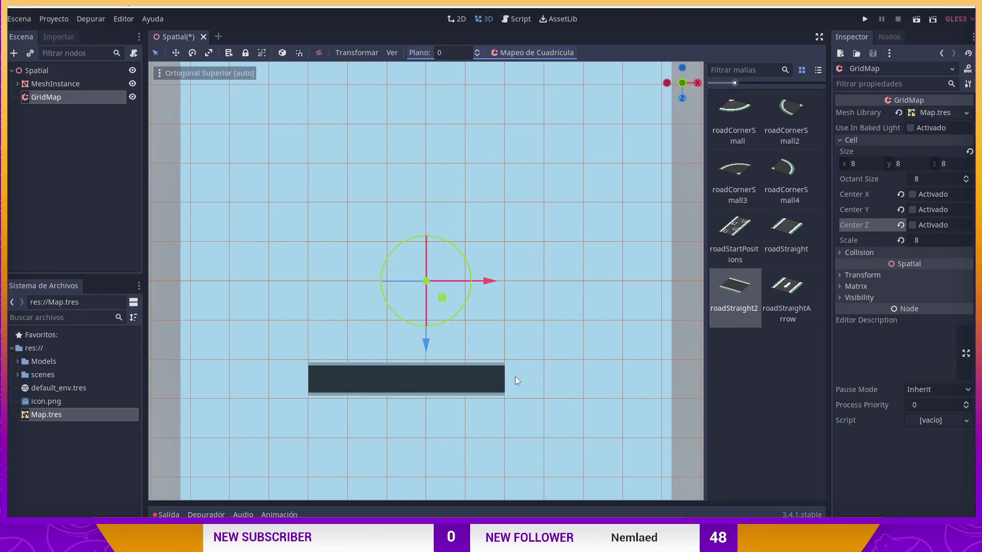
drag(421, 379, 543, 379)
click(642, 379)
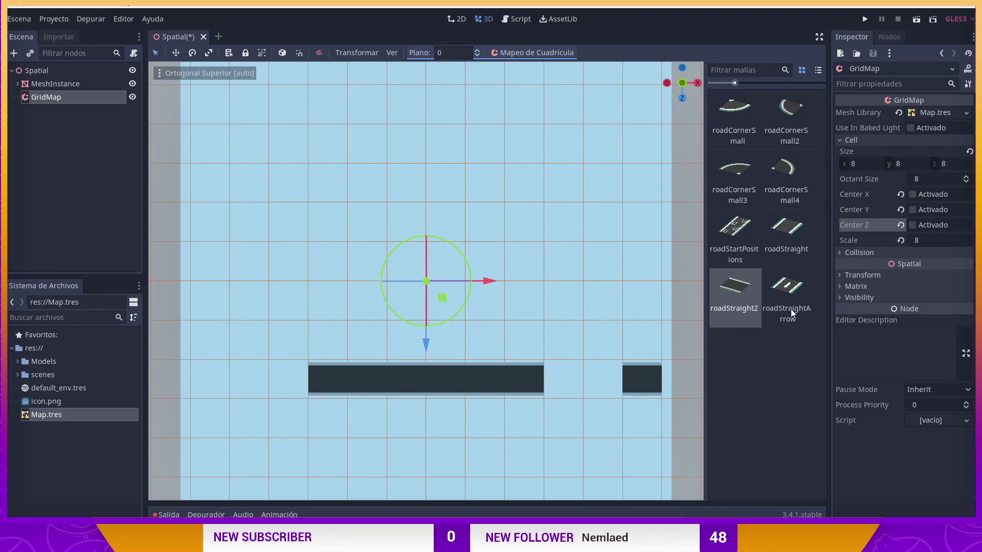
- Build the right side with a roadCornerSmall corner, a roadStartPositions tile and a roadStraight above it
click(734, 119)
click(594, 370)
click(726, 231)
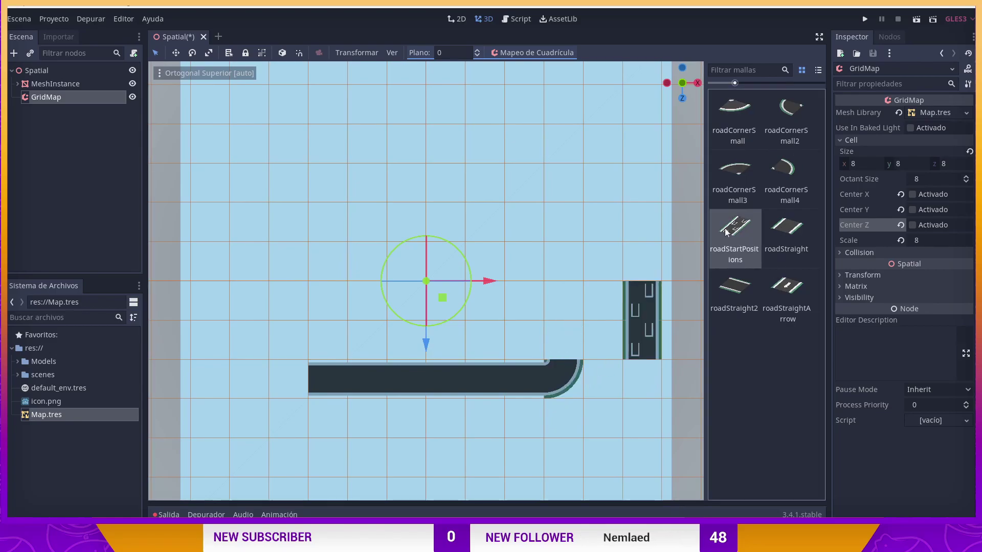
click(585, 301)
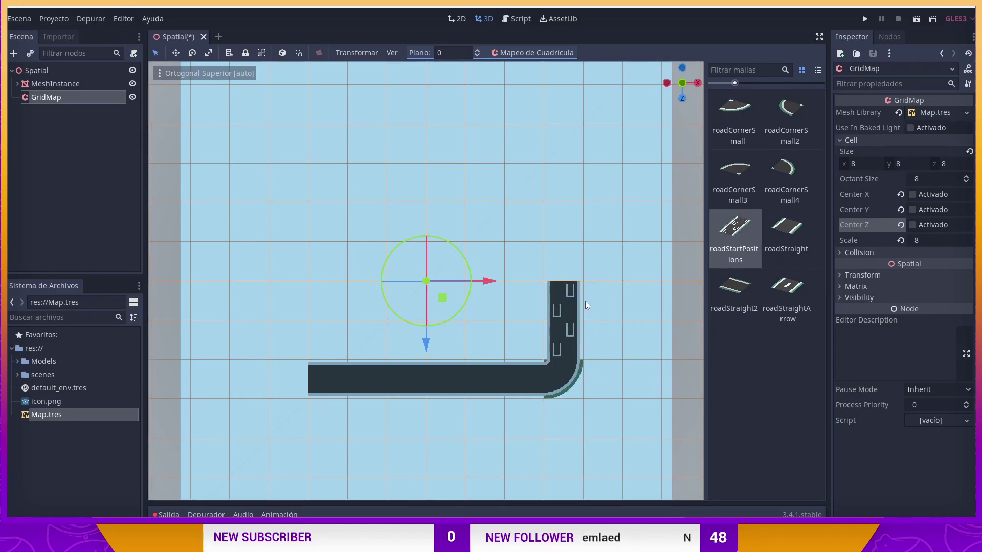
click(793, 237)
click(597, 259)
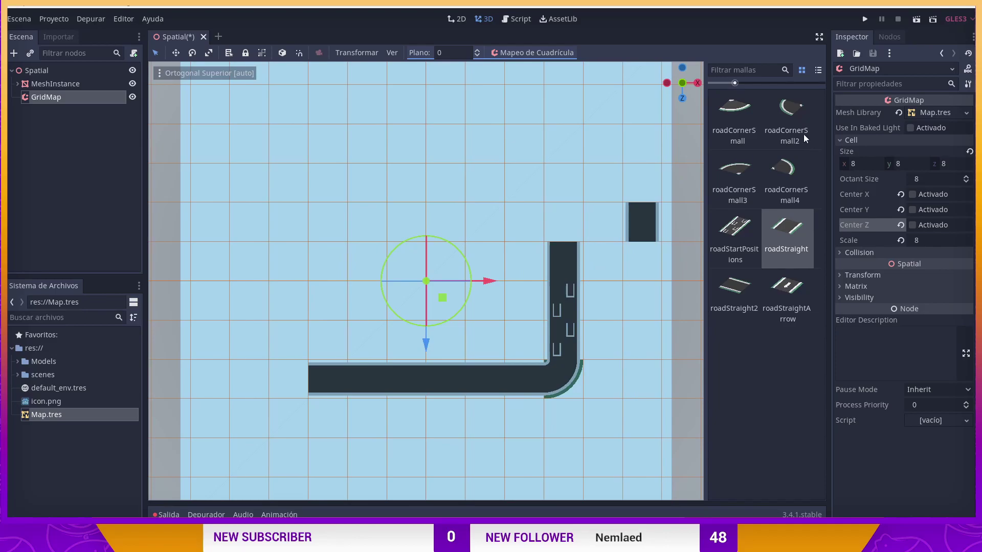
- Add the top-right roadCornerSmall4 corner and paint the top road leftward with roadStraight2
click(803, 134)
click(790, 176)
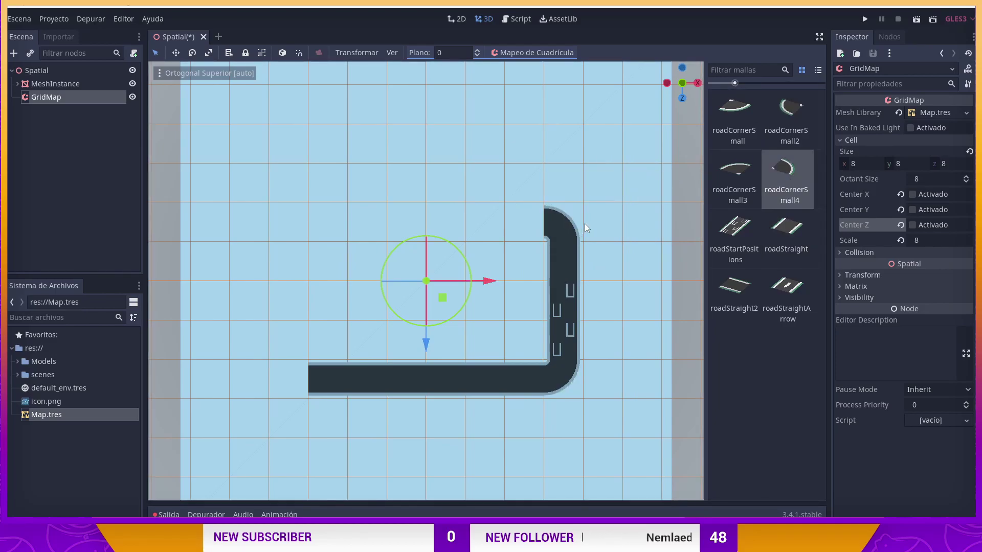
click(584, 224)
click(735, 291)
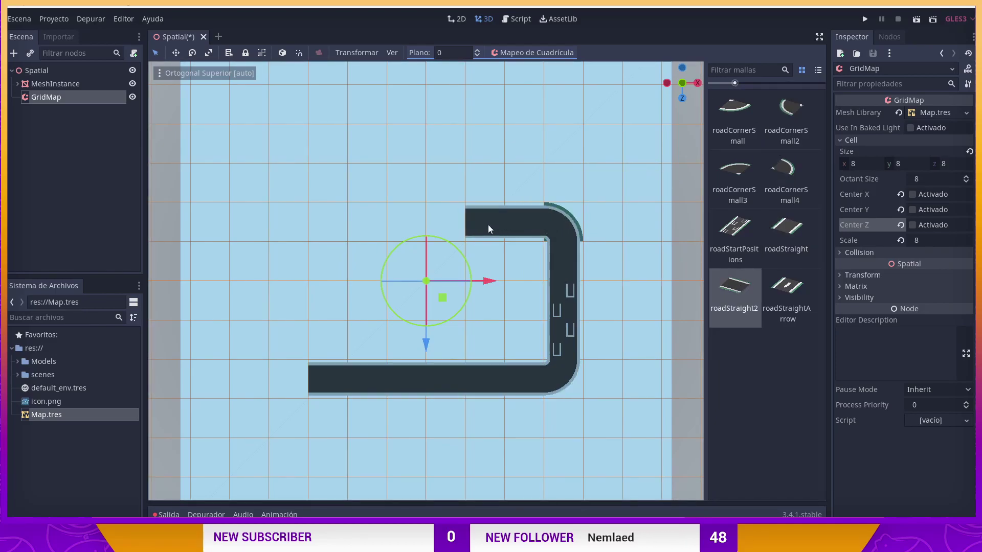
drag(488, 225, 383, 224)
- Place a roadCornerSmall3 tile as the top-left corner of the track
click(794, 172)
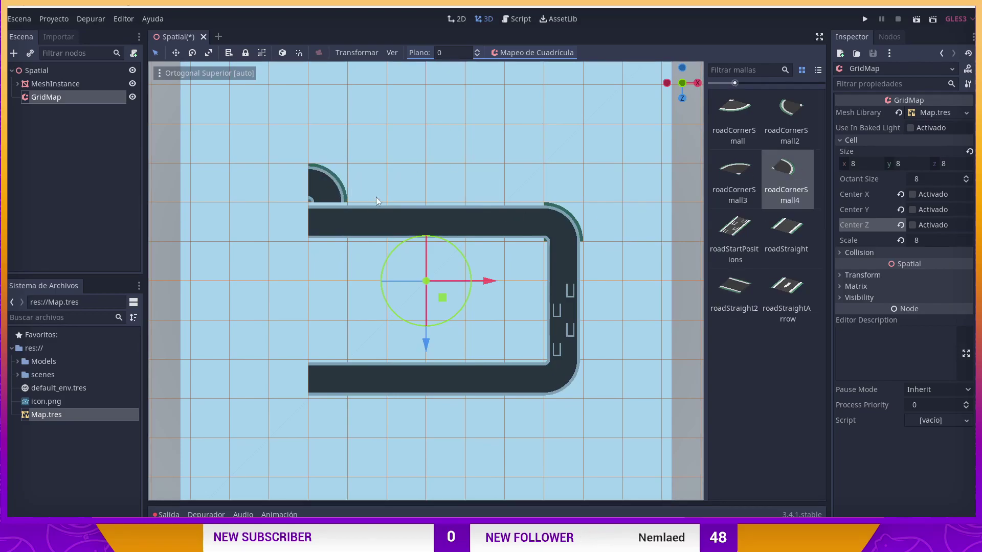
click(792, 113)
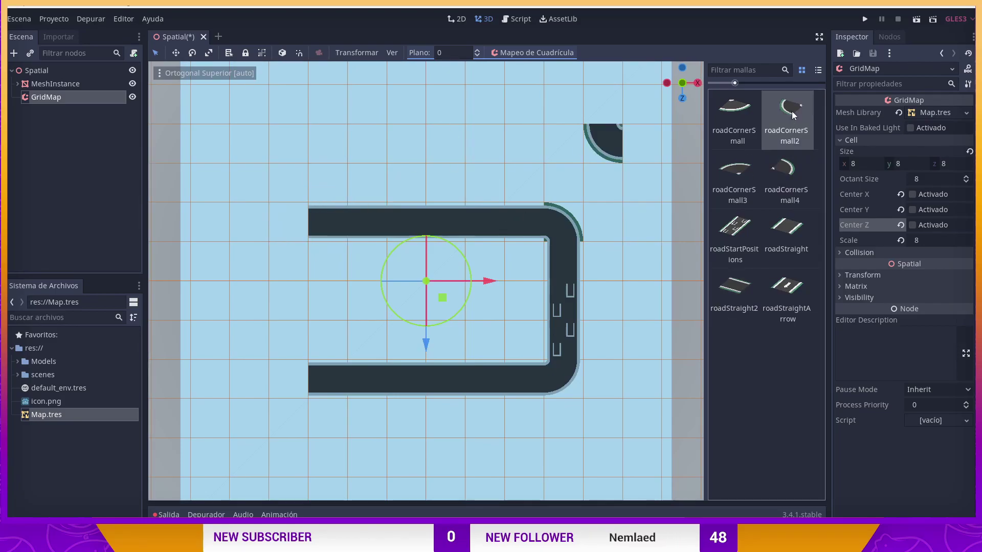
click(735, 171)
click(312, 227)
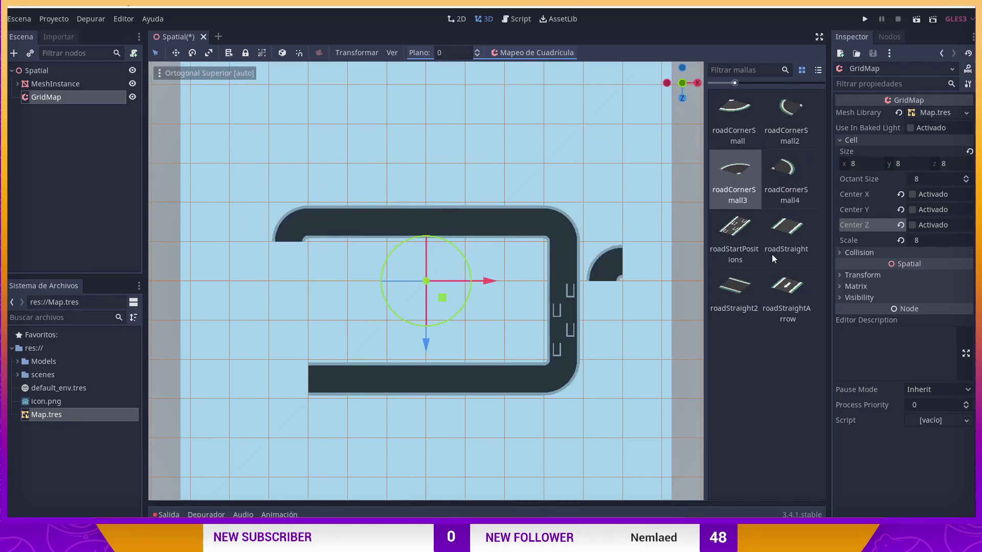
- Fill the left road with two roadStraightArrow tiles and a roadStraight, closing the loop with roadCornerSmall2
click(788, 287)
click(324, 267)
click(309, 289)
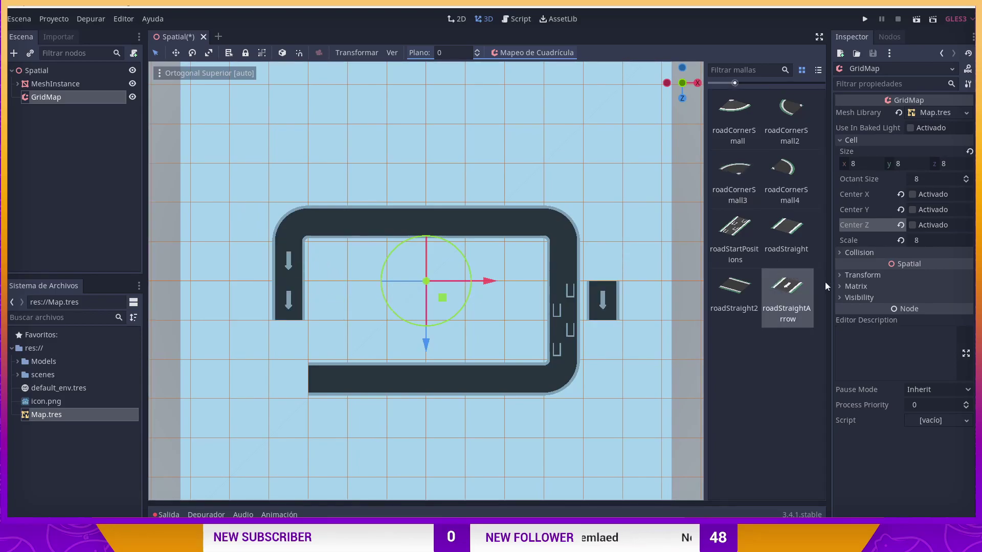
click(786, 233)
click(324, 334)
click(788, 115)
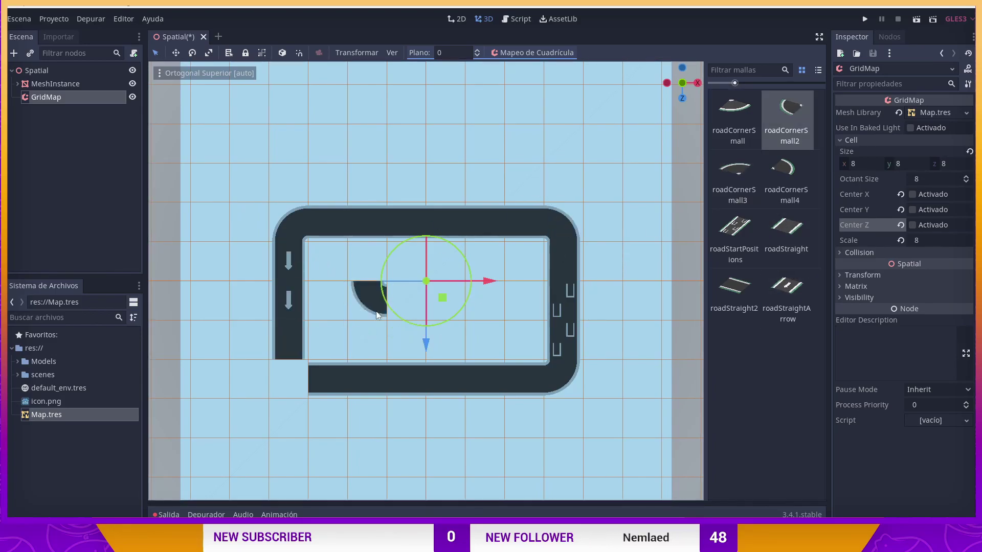
click(302, 379)
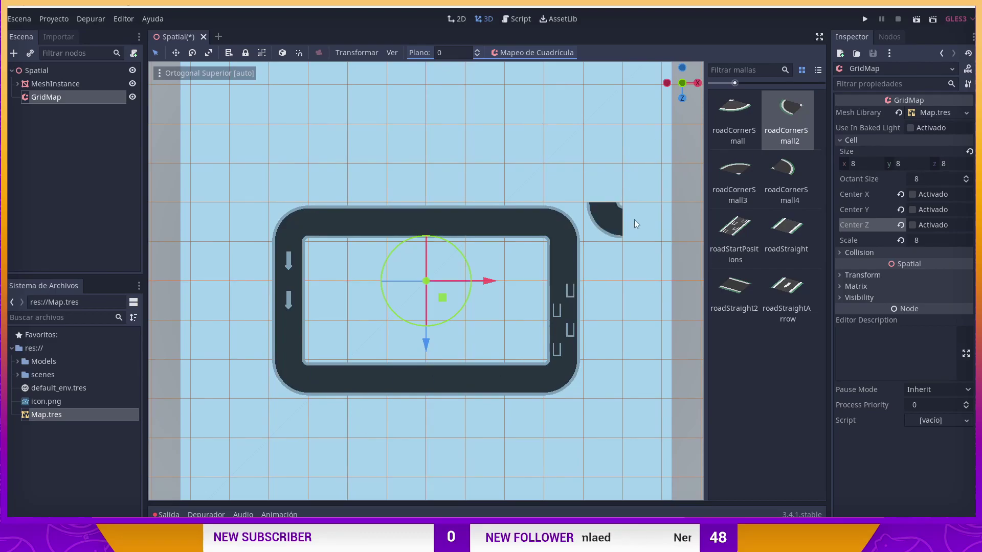
- Lower the floor MeshInstance to Y -0.118, just beneath the road loop
click(55, 84)
middle_drag(400, 254, 565, 191)
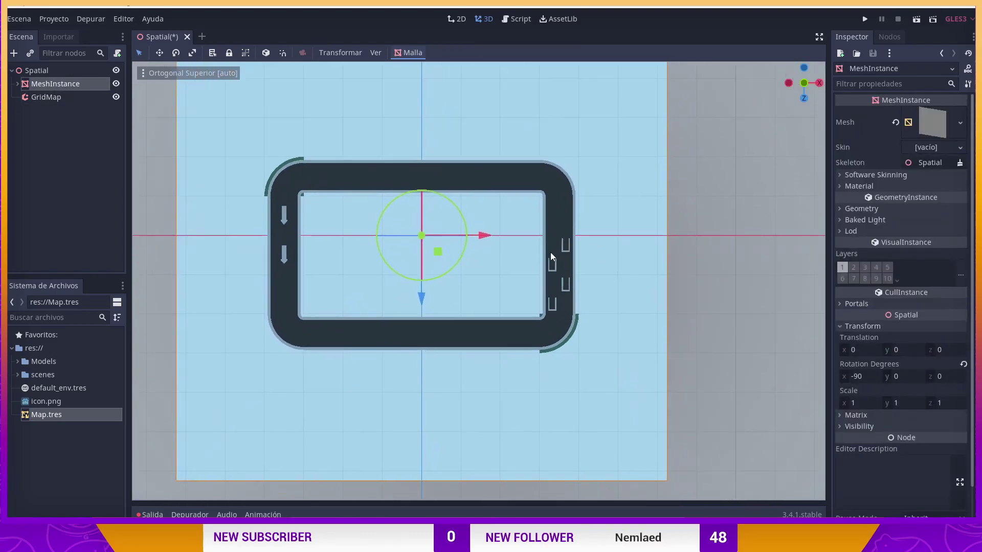
scroll(565, 191, up, 5)
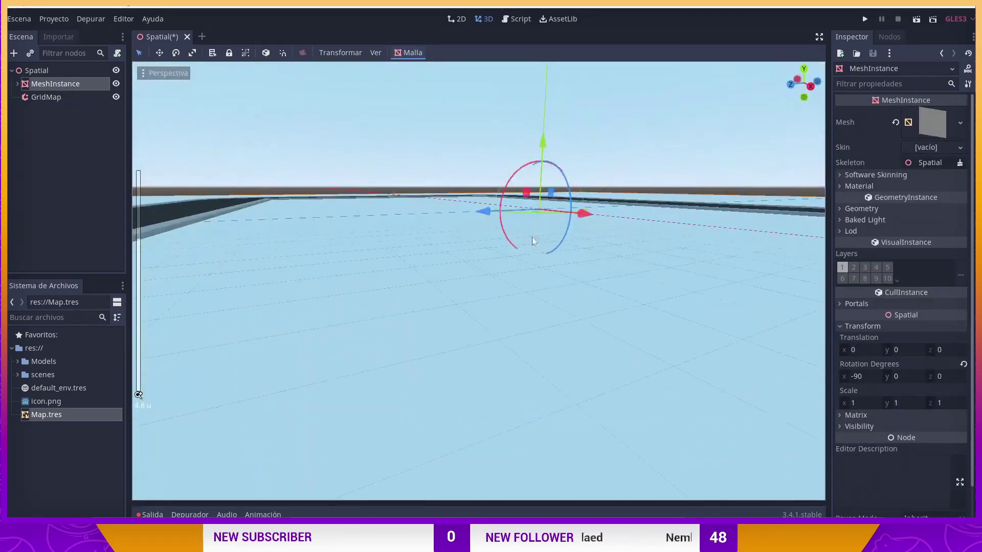
mouse_move(456, 180)
middle_down()
mouse_move(401, 309)
mouse_move(421, 266)
mouse_move(358, 277)
middle_up()
scroll(422, 327, down, 5)
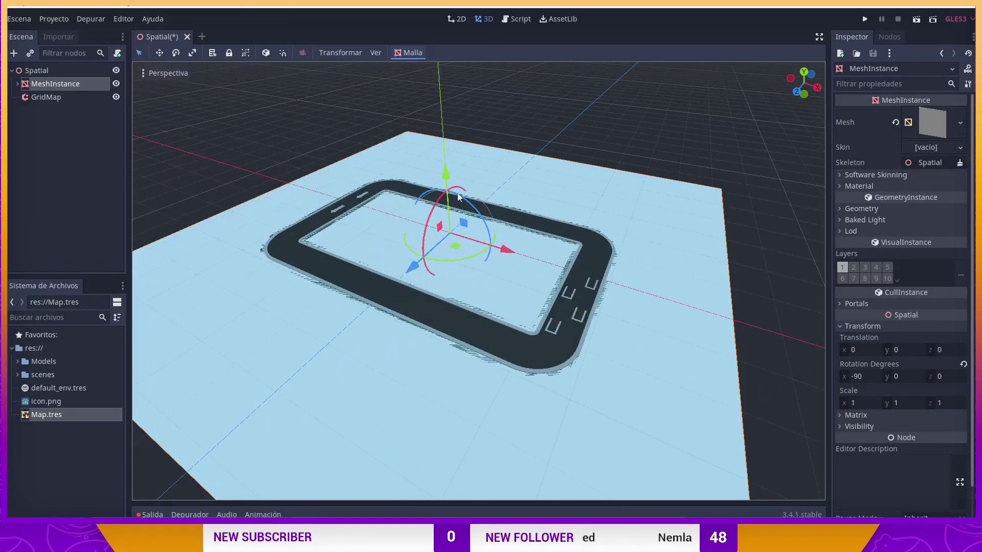
scroll(542, 237, up, 2)
middle_drag(542, 236, 526, 263)
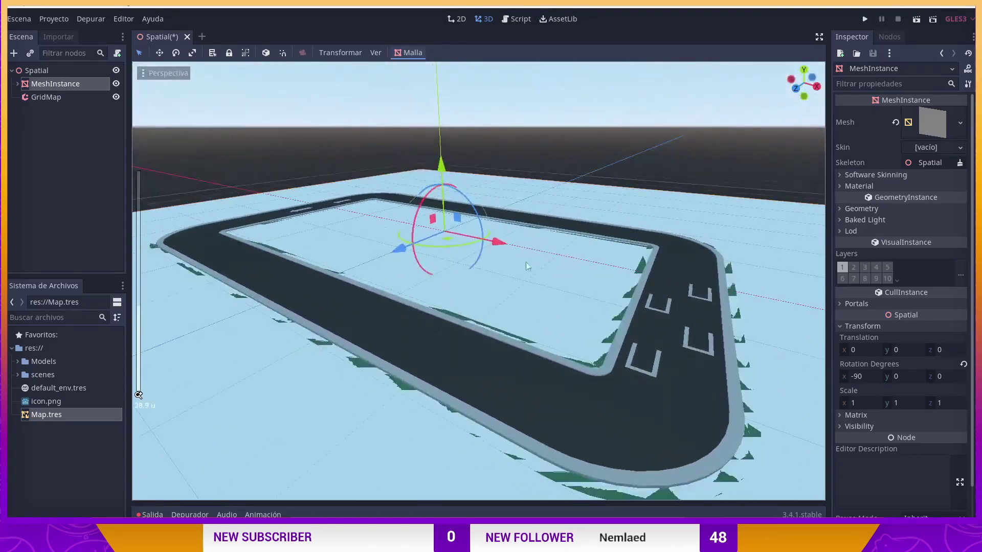
drag(442, 164, 443, 177)
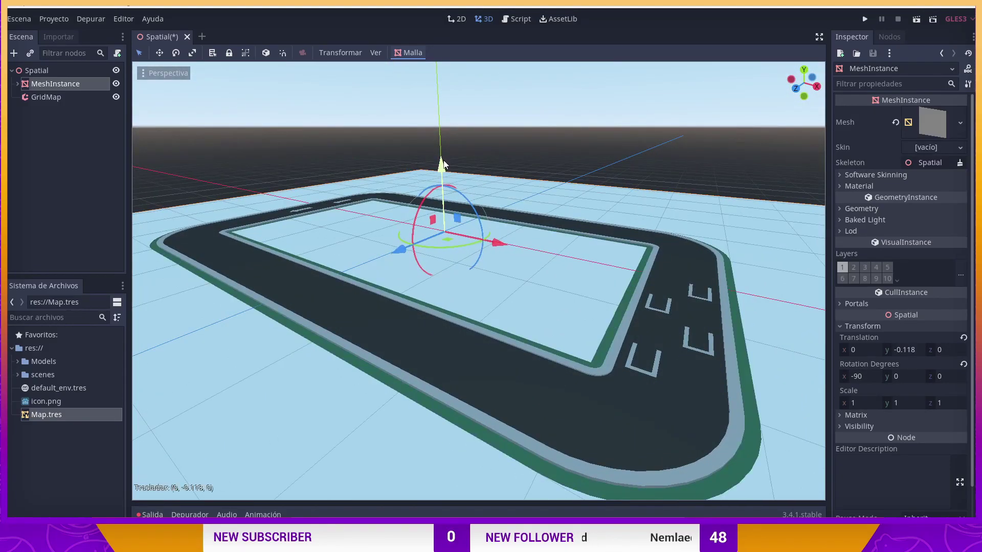
scroll(510, 239, up, 1)
scroll(510, 239, down, 3)
mouse_move(510, 239)
middle_down()
mouse_move(541, 322)
mouse_move(436, 354)
middle_up()
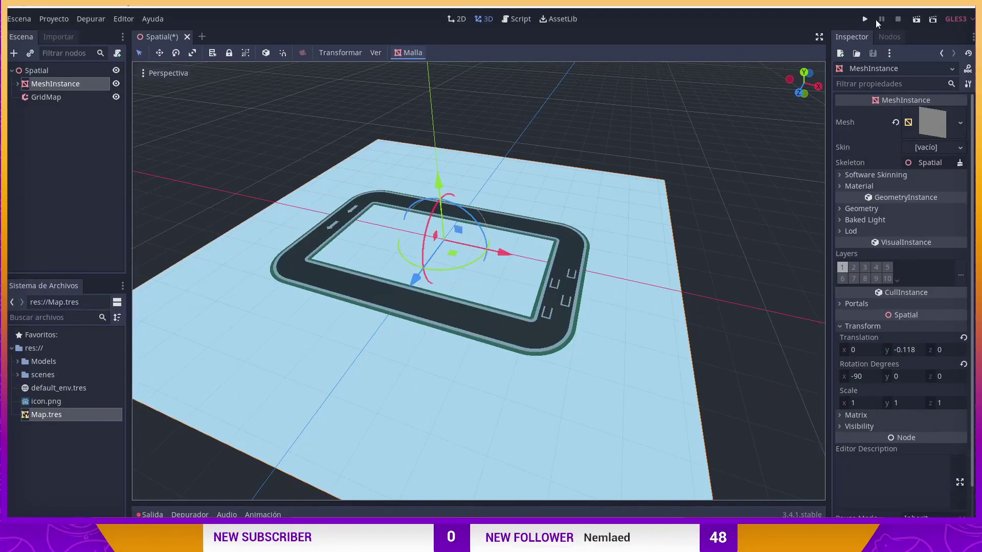
- Save, run the project with the current track scene as main scene, then close the game
key(ctrl+s)
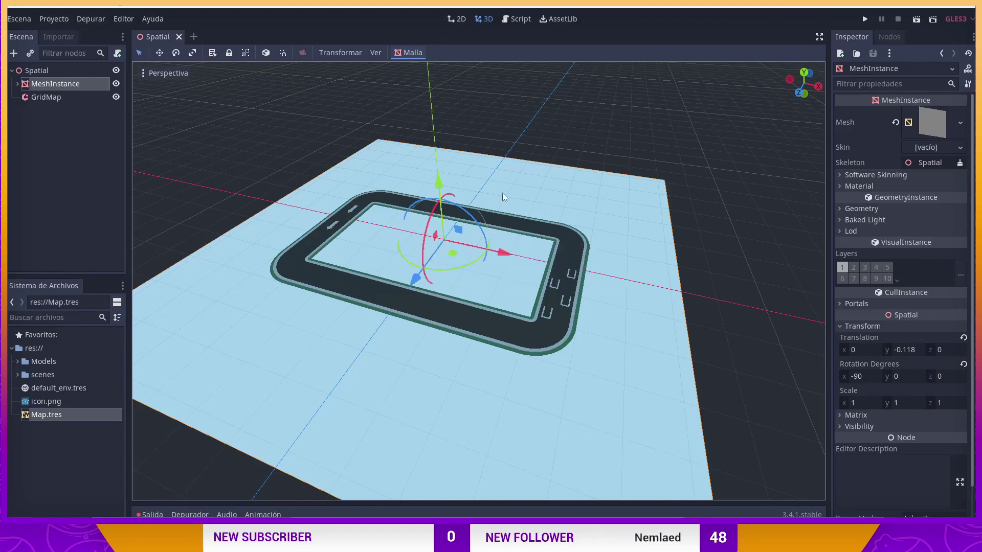
click(865, 20)
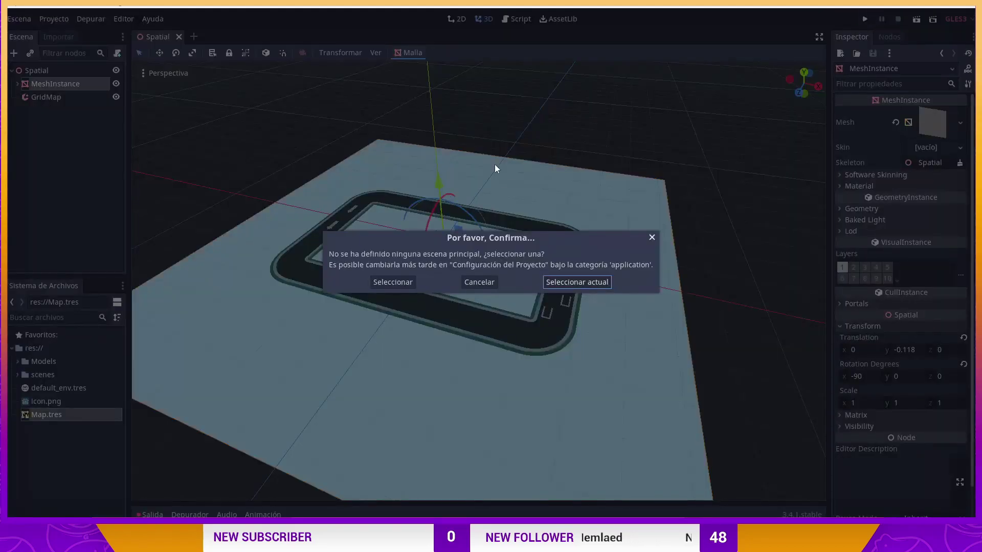
click(586, 282)
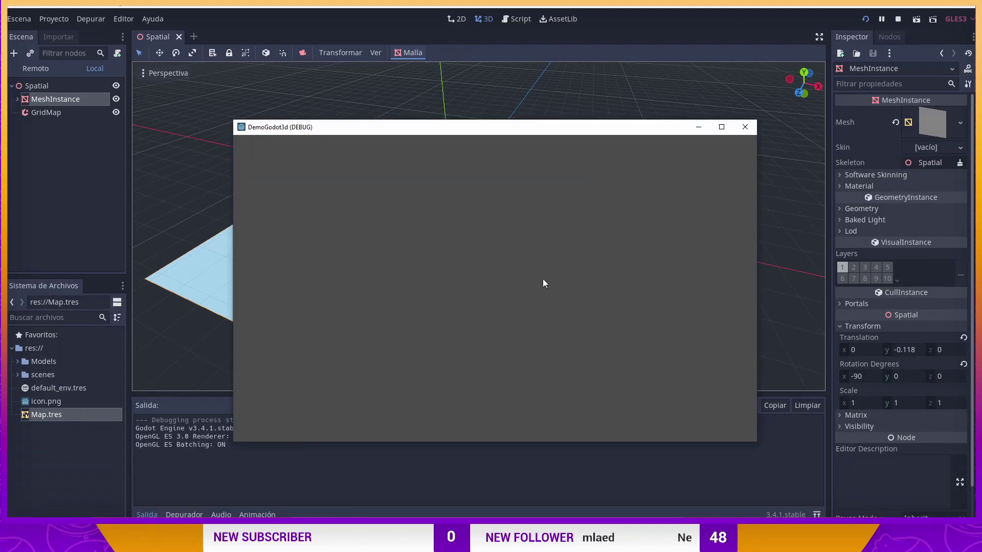
drag(550, 132, 521, 118)
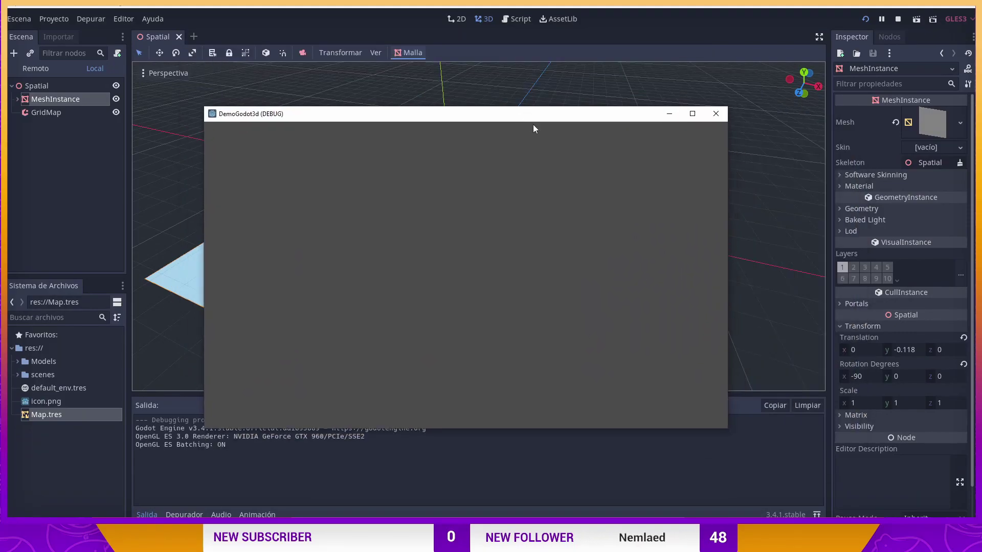
click(715, 114)
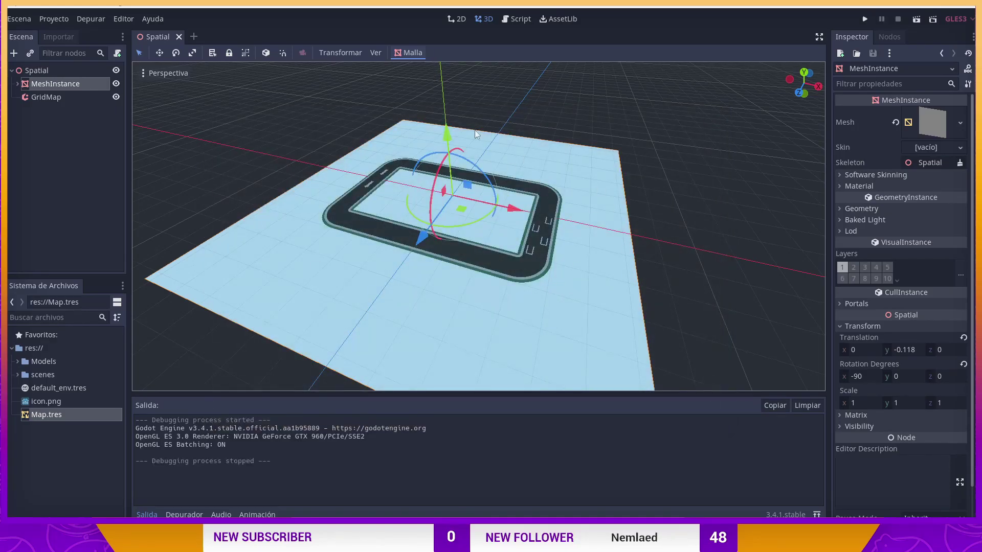
- Add a Camera child node under the root Spatial and raise it slightly
click(36, 73)
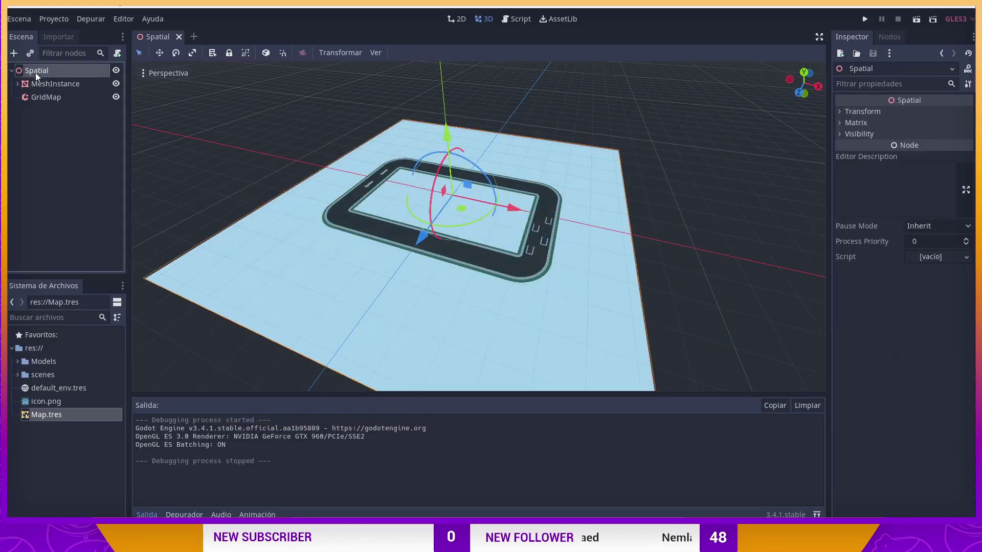
right_click(35, 72)
click(76, 82)
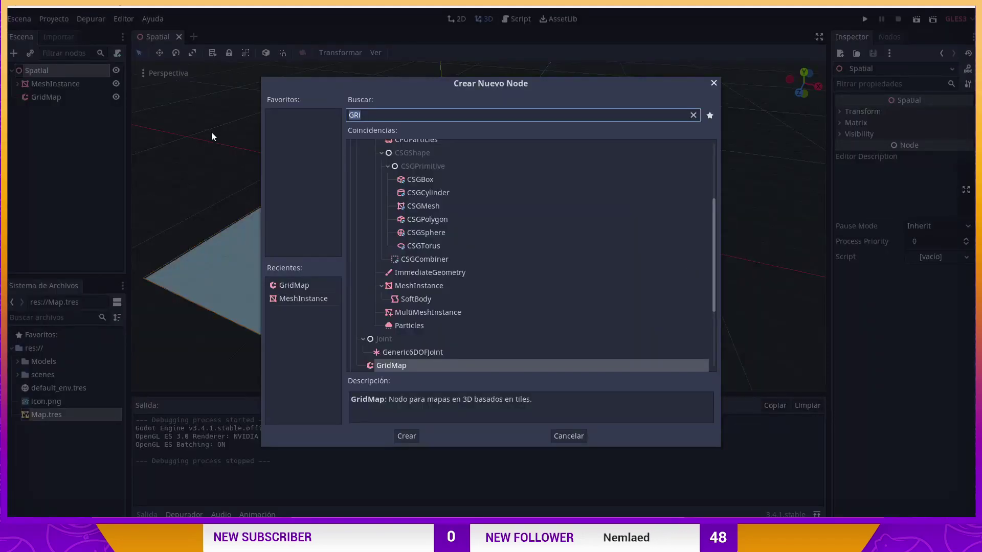
text(cam)
key(Return)
drag(449, 137, 446, 120)
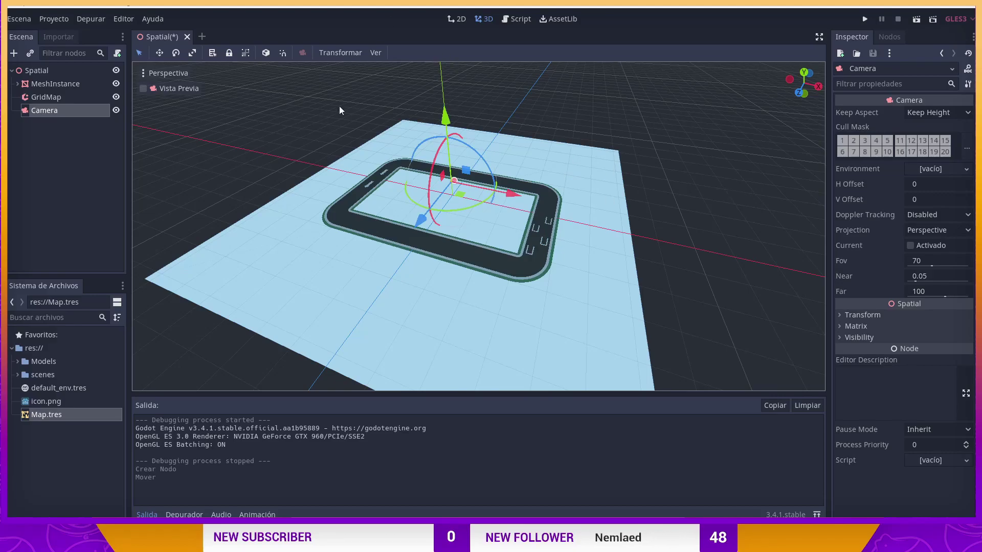
- Switch to 2 viewports and enable the camera preview in the lower viewport
click(379, 51)
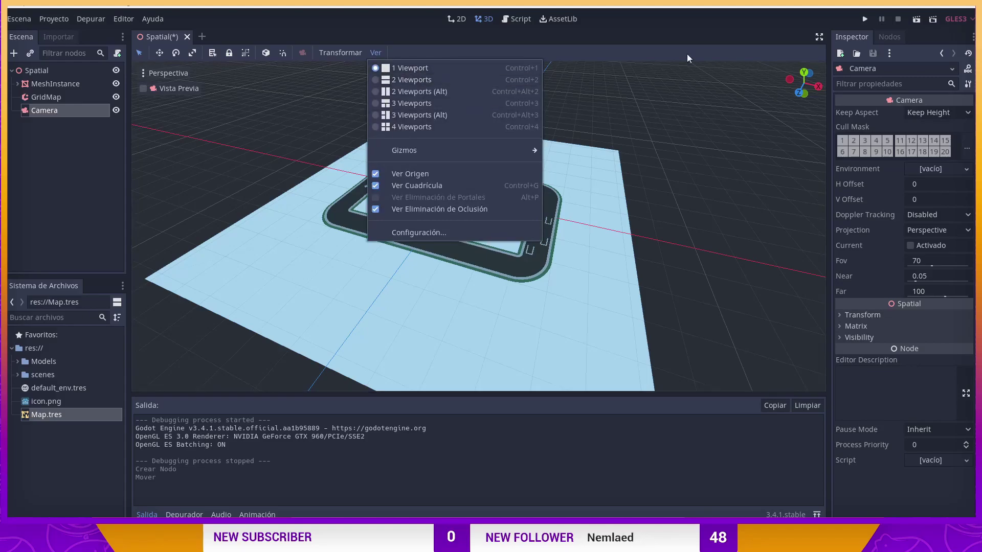
click(409, 80)
click(49, 97)
click(49, 113)
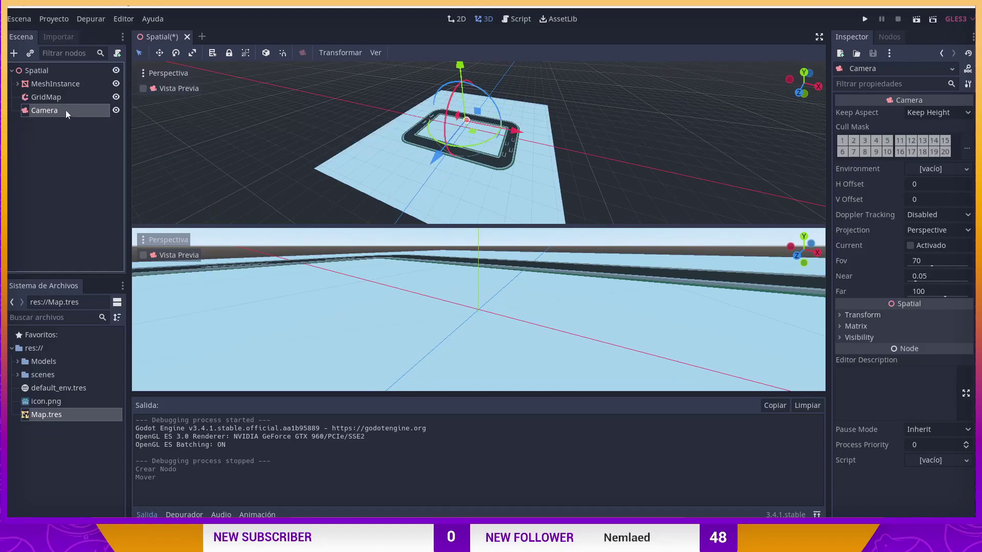
click(143, 256)
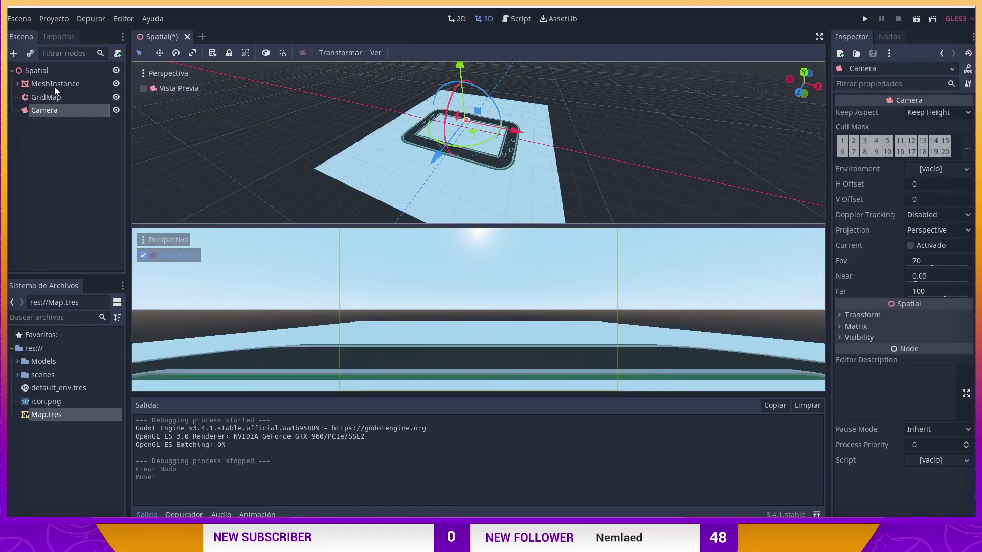
- Move the camera back and above the track, tilt it down, and test it in play mode
drag(438, 158, 336, 250)
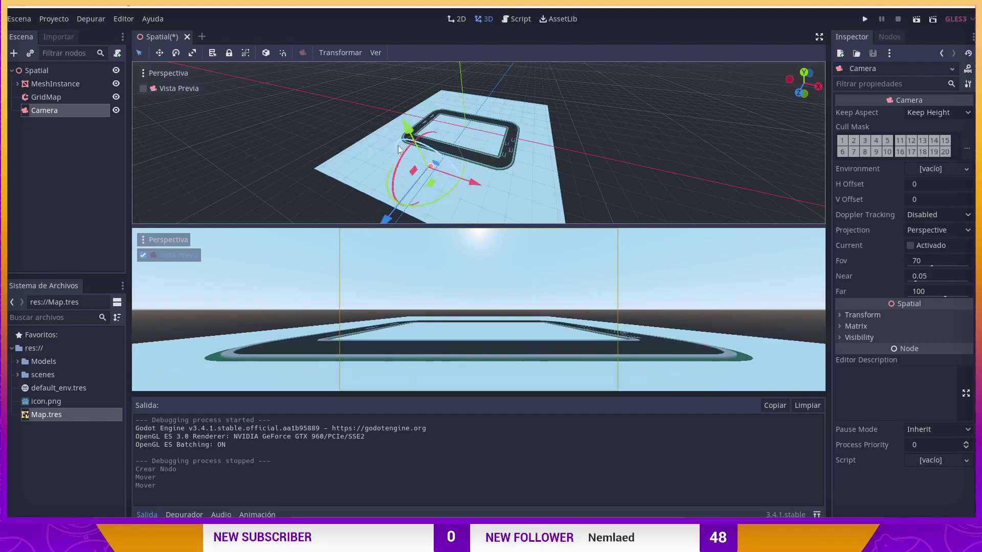
mouse_move(398, 148)
mouse_down()
mouse_move(405, 126)
mouse_move(404, 141)
mouse_up()
drag(381, 202, 350, 215)
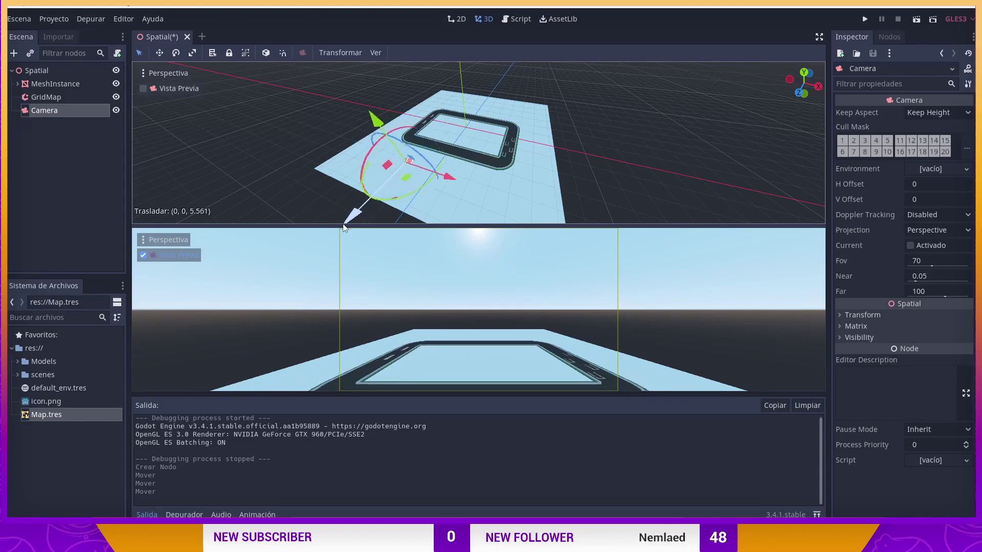
drag(398, 144, 408, 137)
click(865, 19)
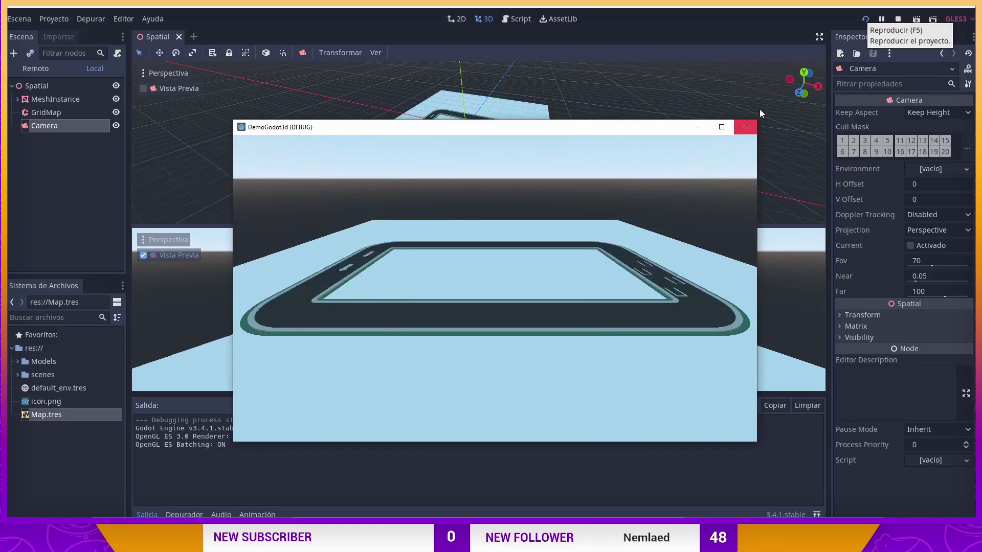
click(745, 129)
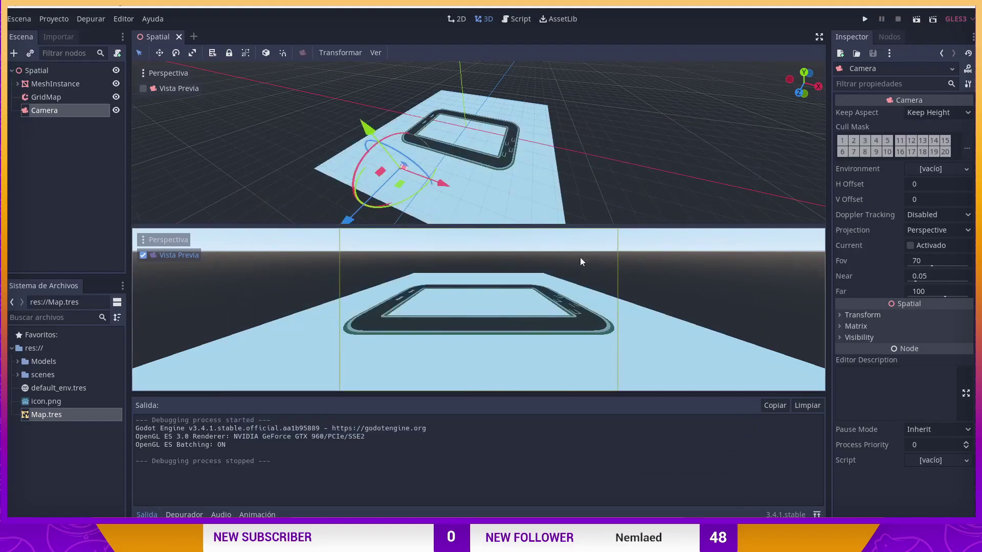
click(36, 71)
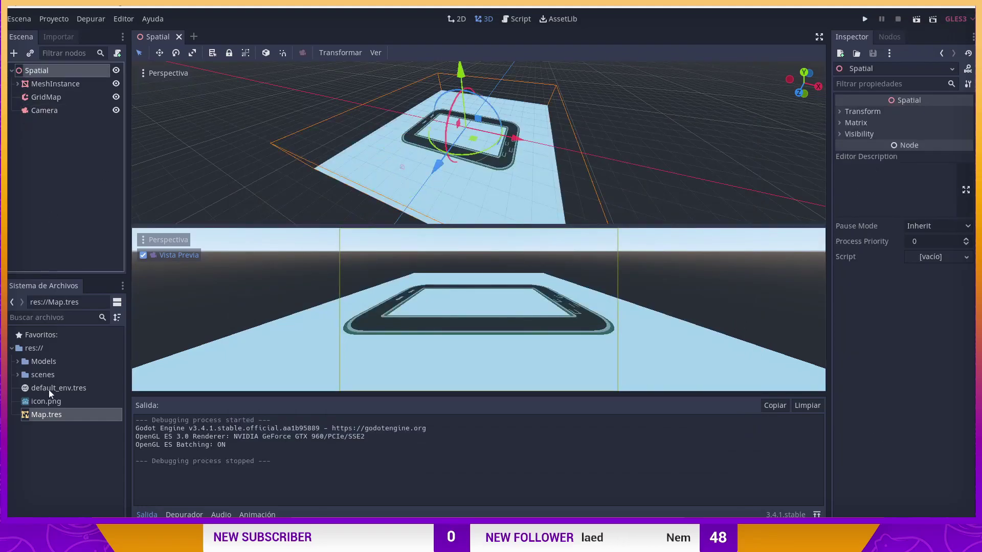
- Add the race car files to the Models folder and open raceCarOrange.glb
click(17, 362)
click(45, 365)
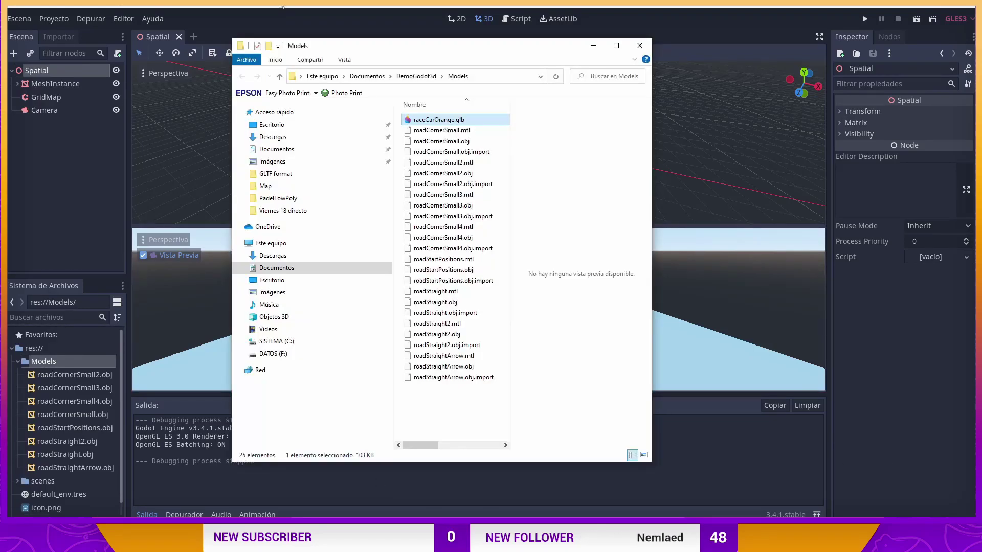
click(283, 7)
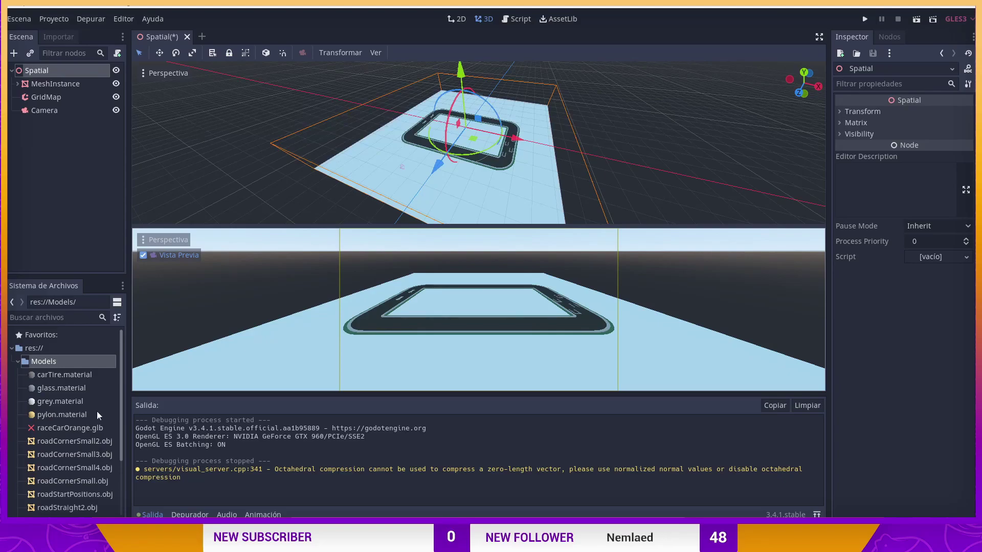
click(73, 428)
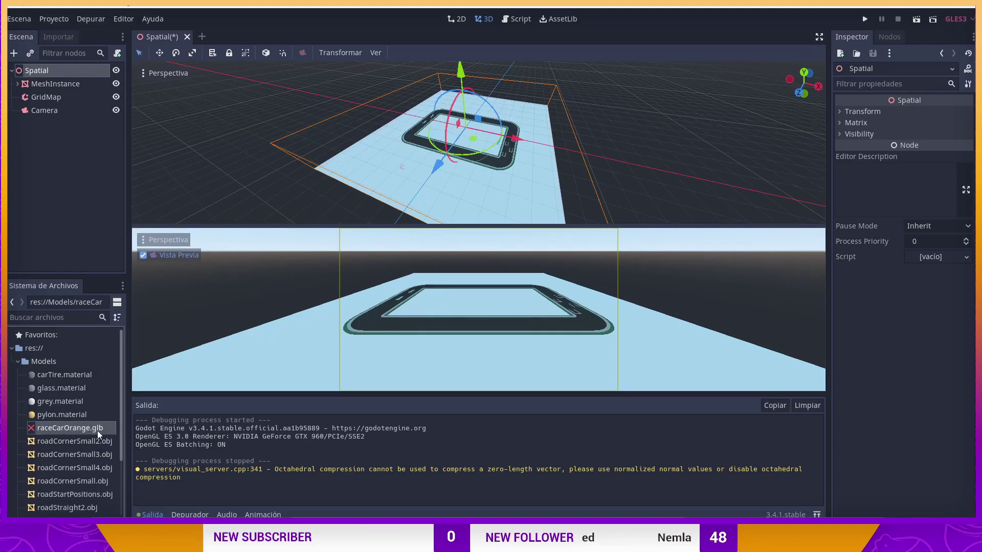
double_click(67, 429)
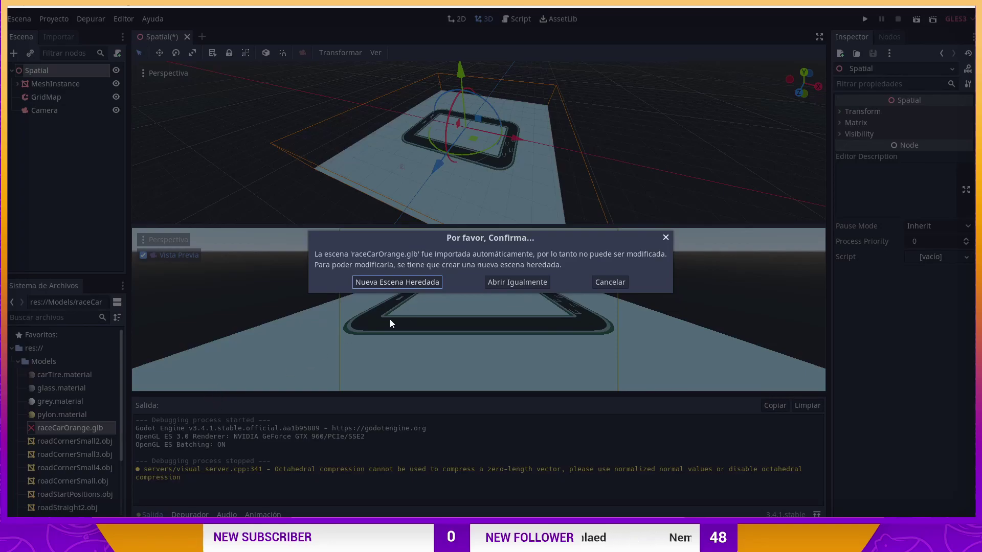
- Open raceCarOrange as an inherited scene and save it as car.tscn in res://scenes
click(529, 283)
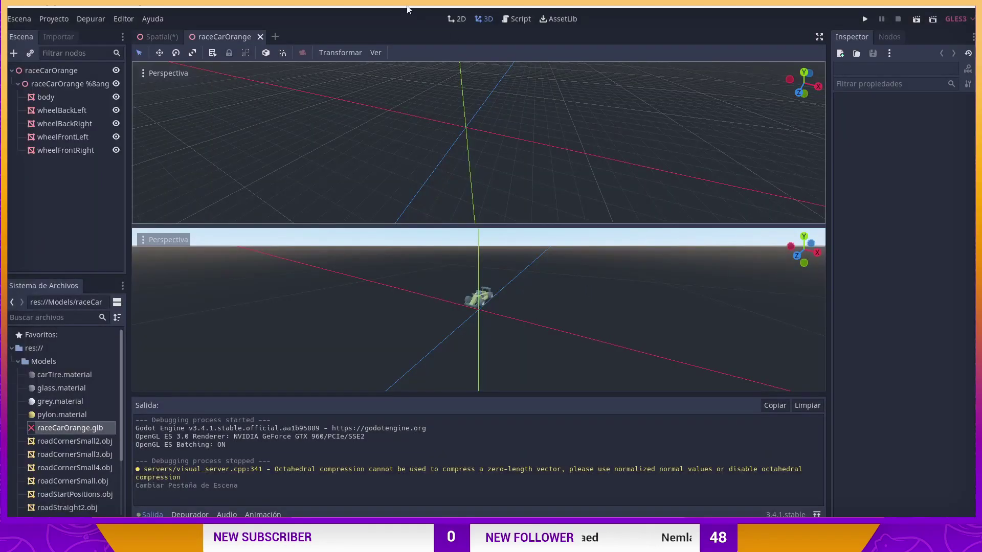
click(23, 18)
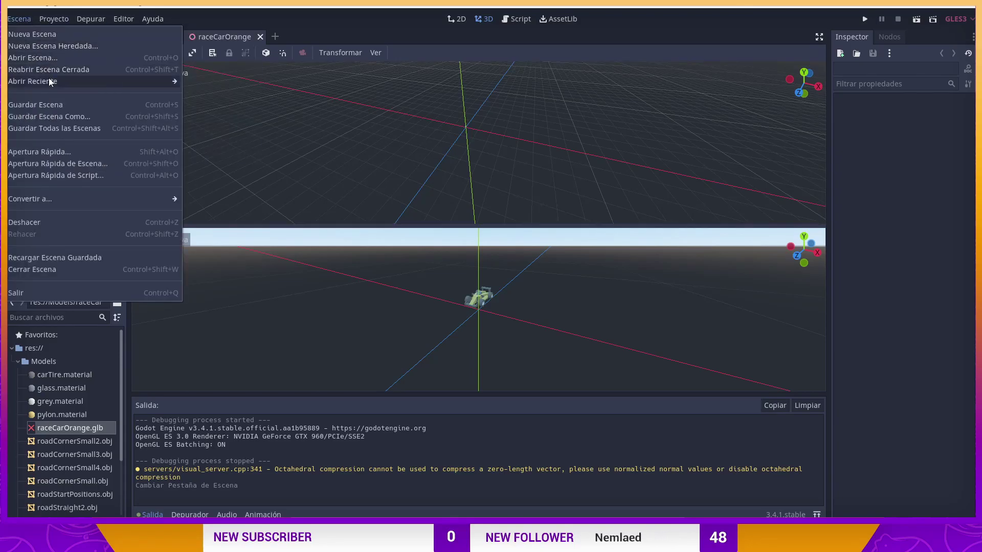
click(75, 119)
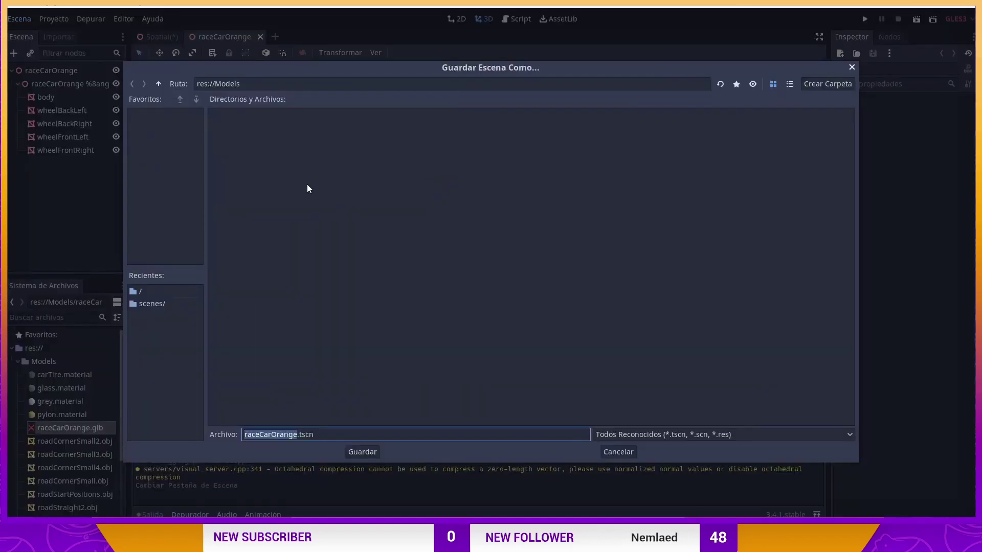
click(159, 85)
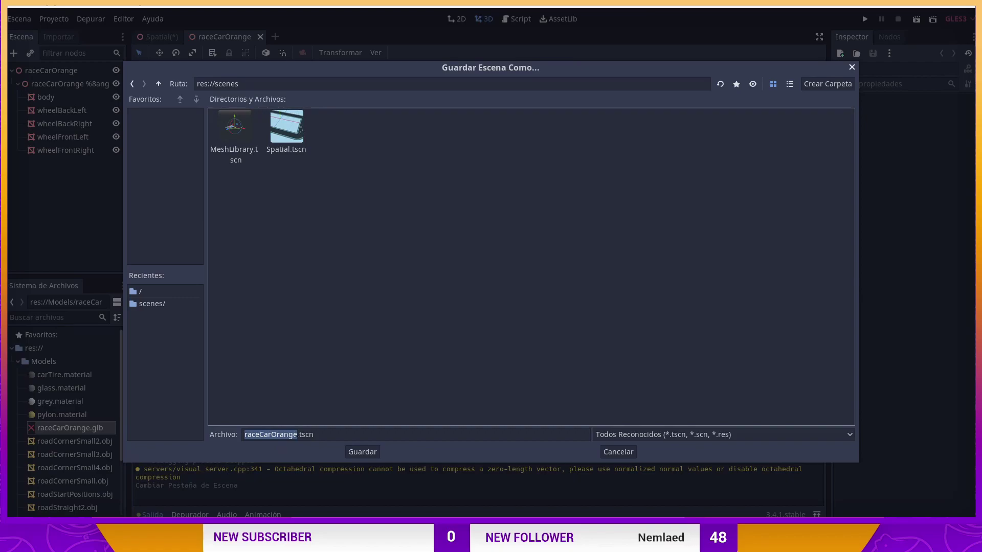
drag(292, 434, 238, 434)
text(car)
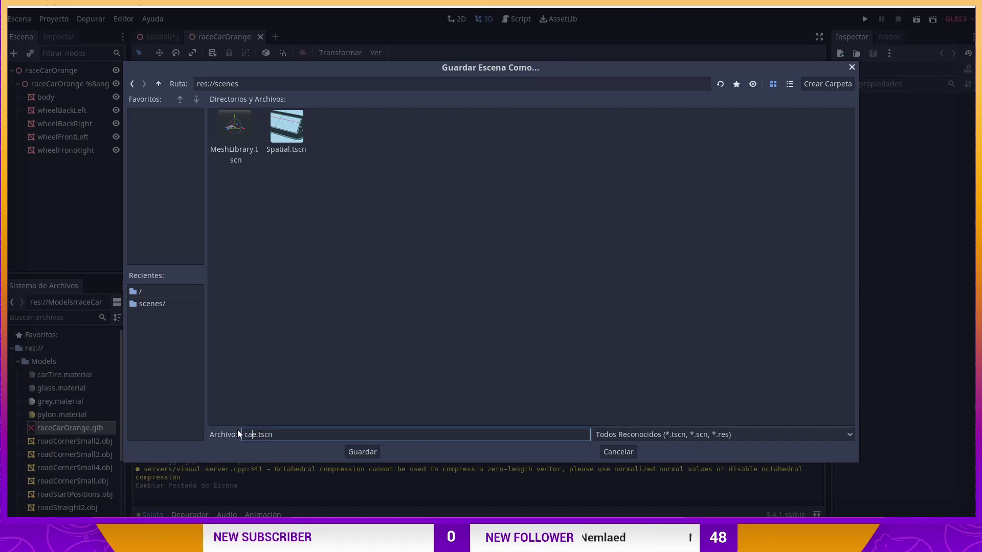
key(Delete)
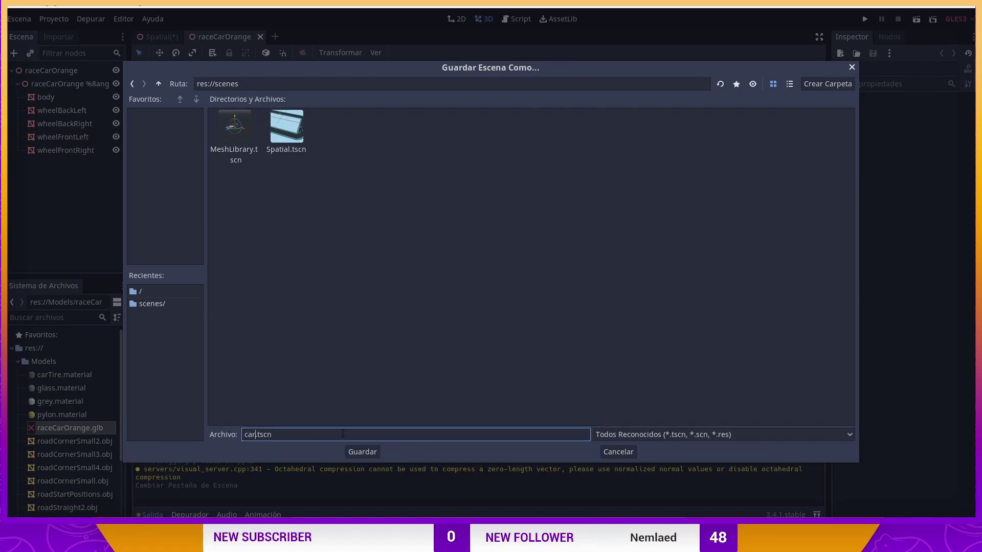
click(362, 452)
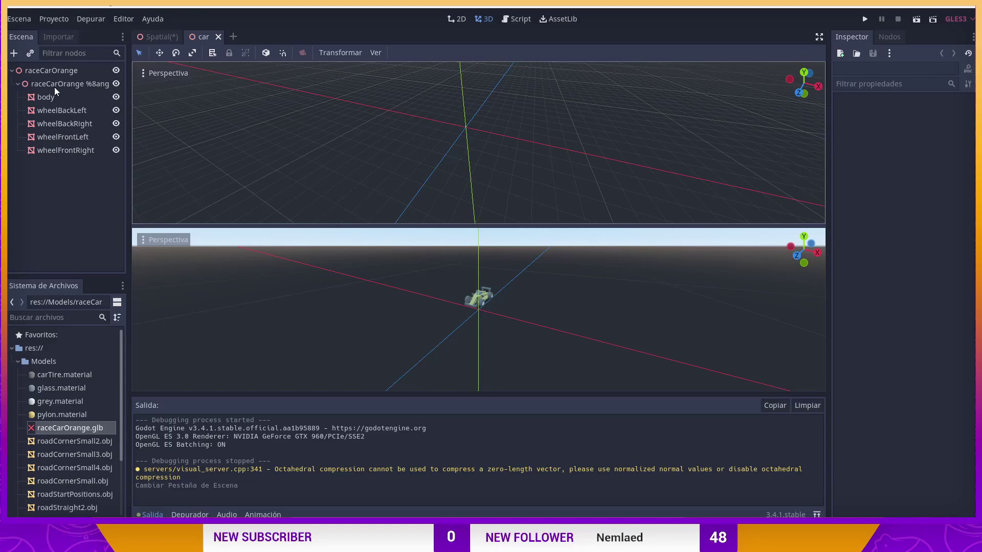
- Make the inner car node the scene root and delete the old raceCarOrange node
click(51, 70)
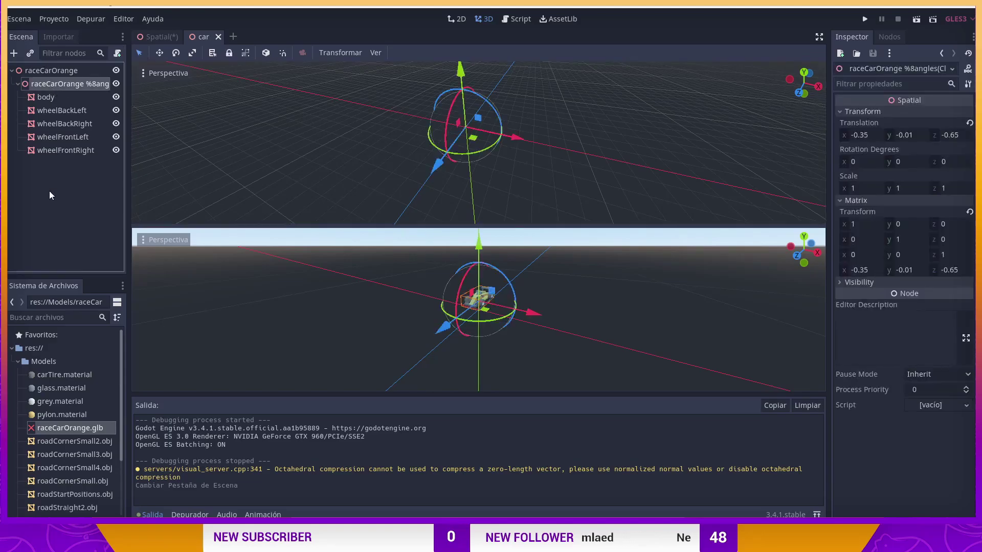
right_click(50, 87)
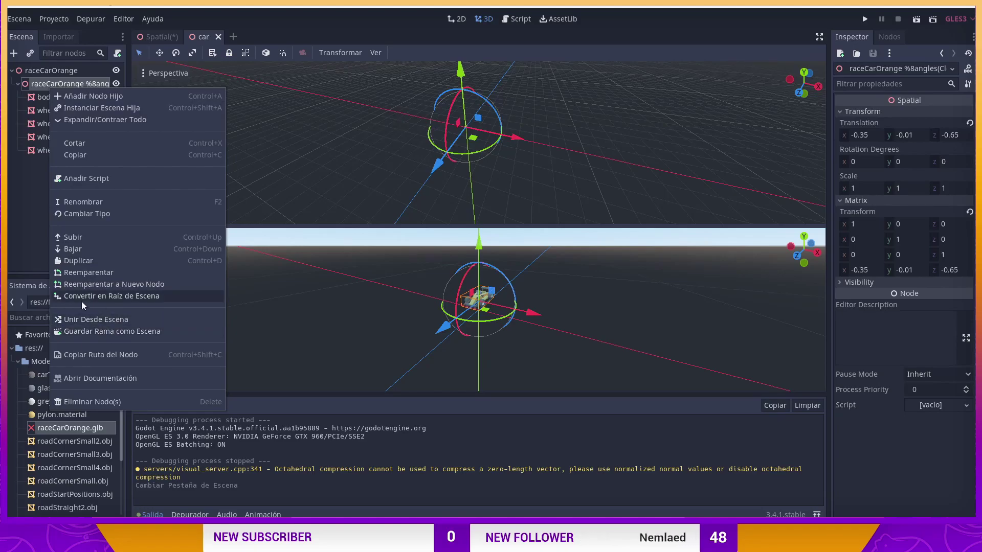
click(136, 298)
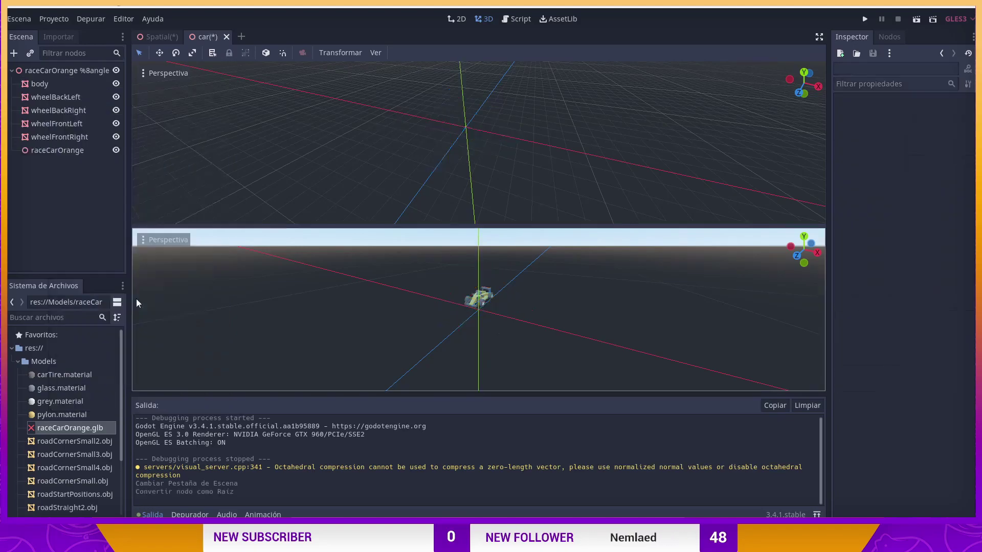
click(61, 151)
key(Delete)
click(463, 276)
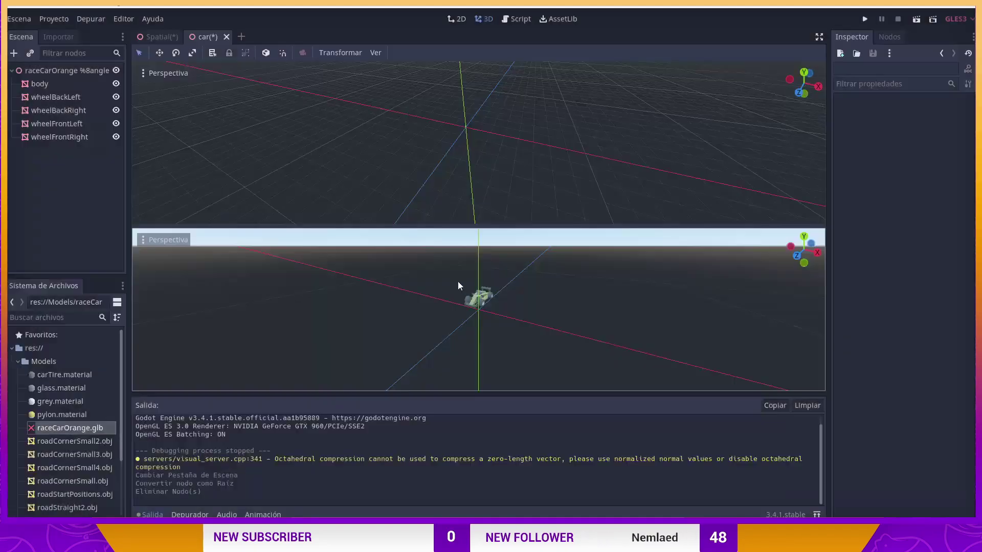
- Rename the new root node to Car
click(63, 72)
click(60, 75)
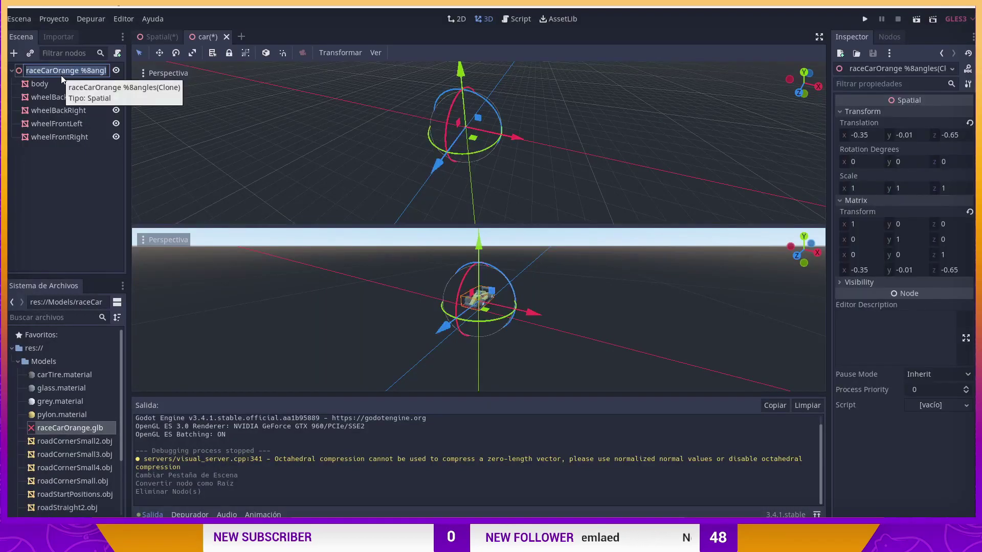
text(Car)
key(Return)
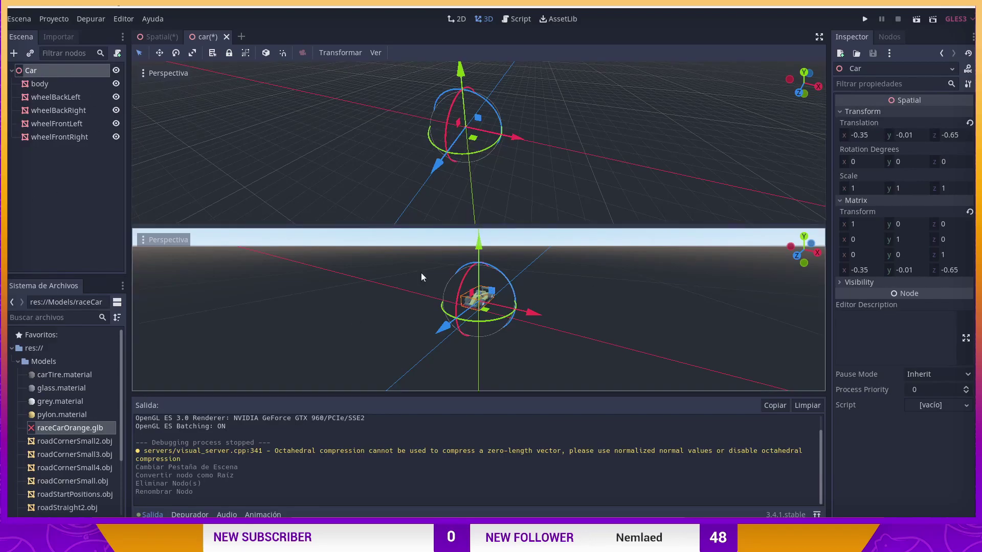
scroll(476, 305, up, 4)
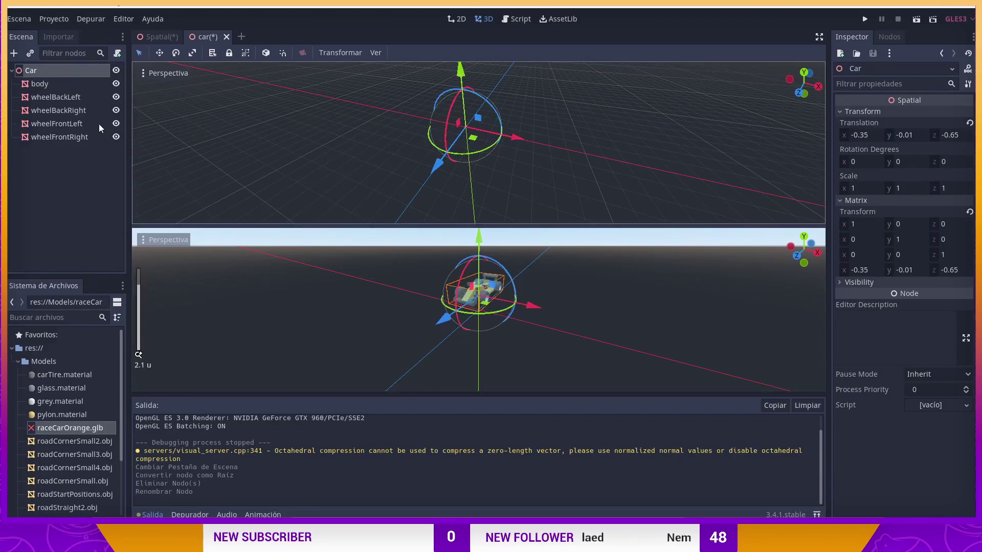
right_click(47, 71)
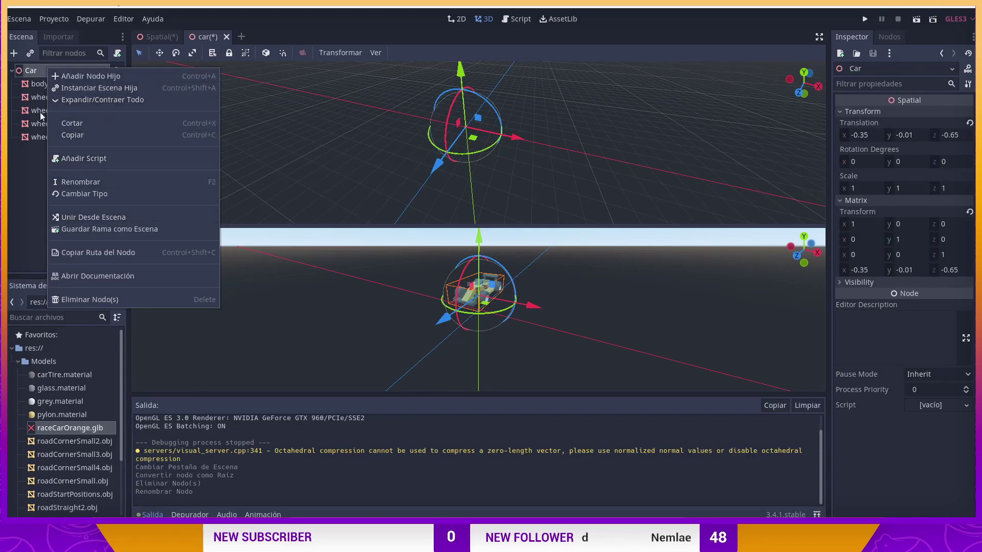
- Change Car's node type to VehicleBody by searching 've'
click(99, 195)
text(v)
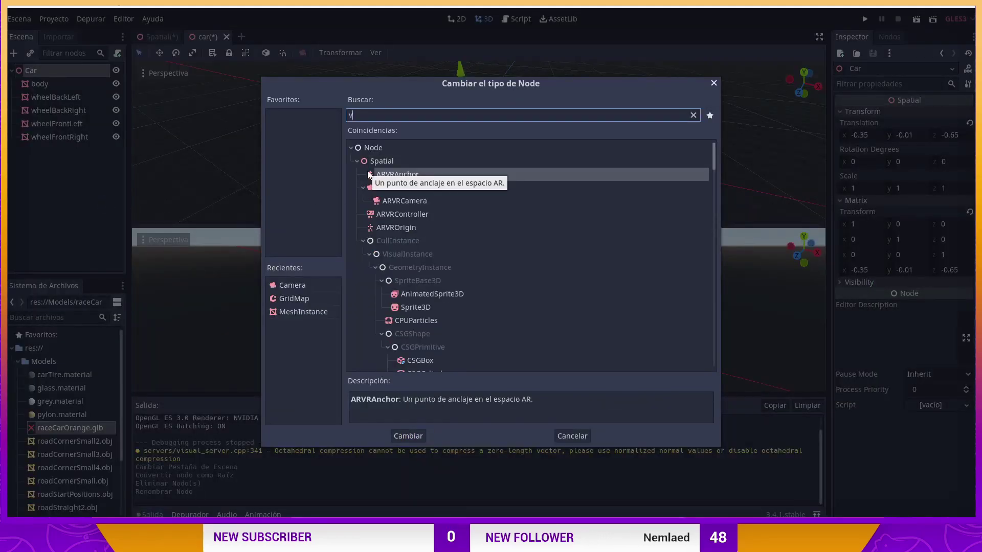
text(e)
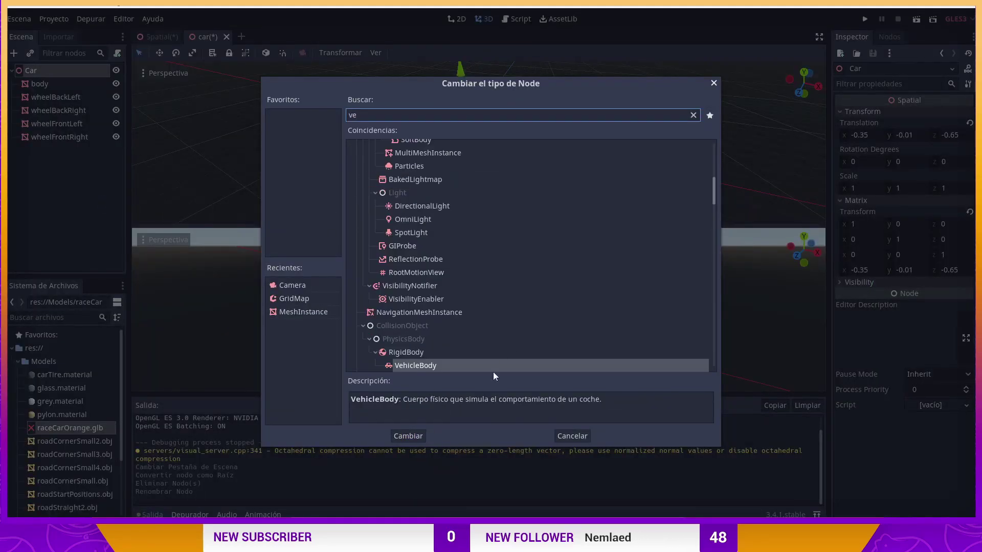
click(426, 366)
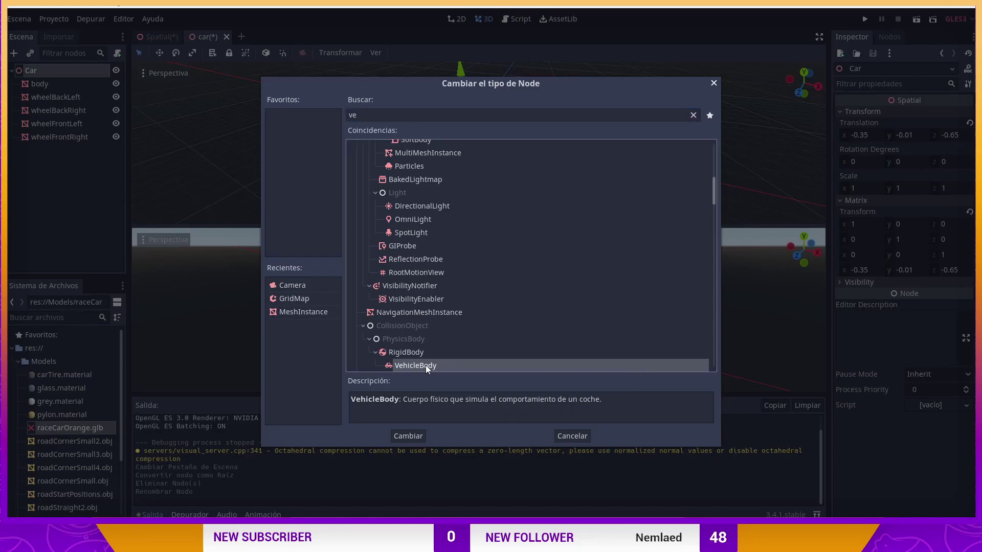
double_click(431, 367)
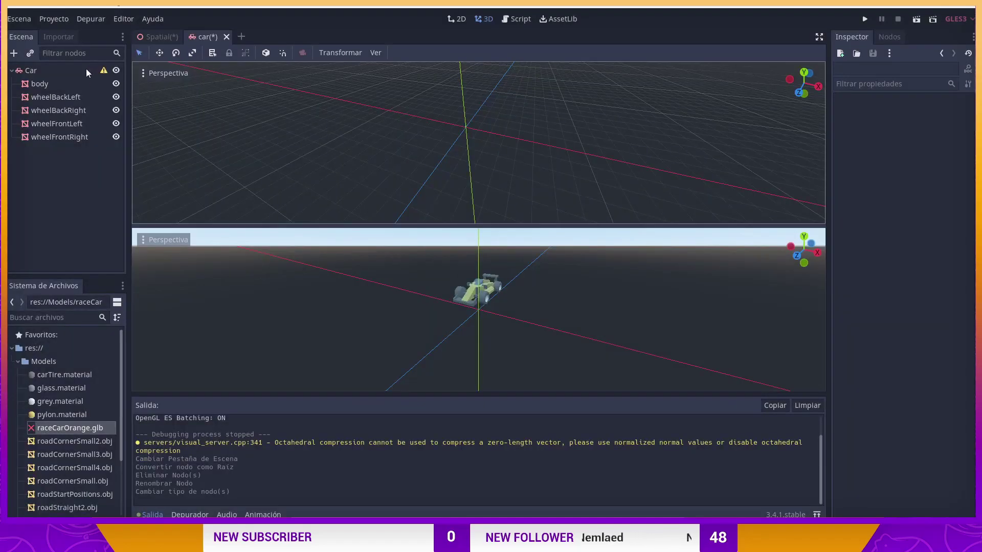
- Generate a single convex sibling collider from the body mesh
click(26, 72)
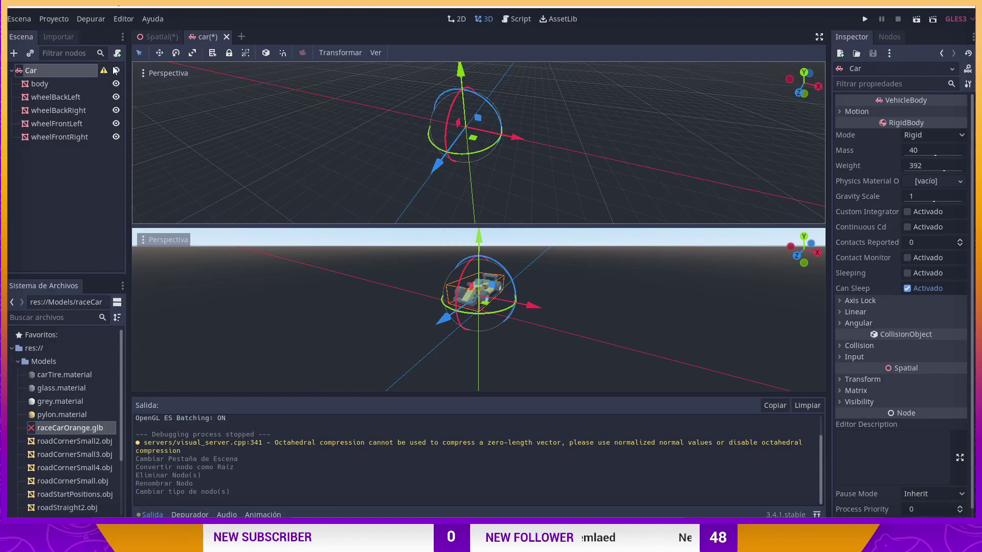
mouse_move(105, 72)
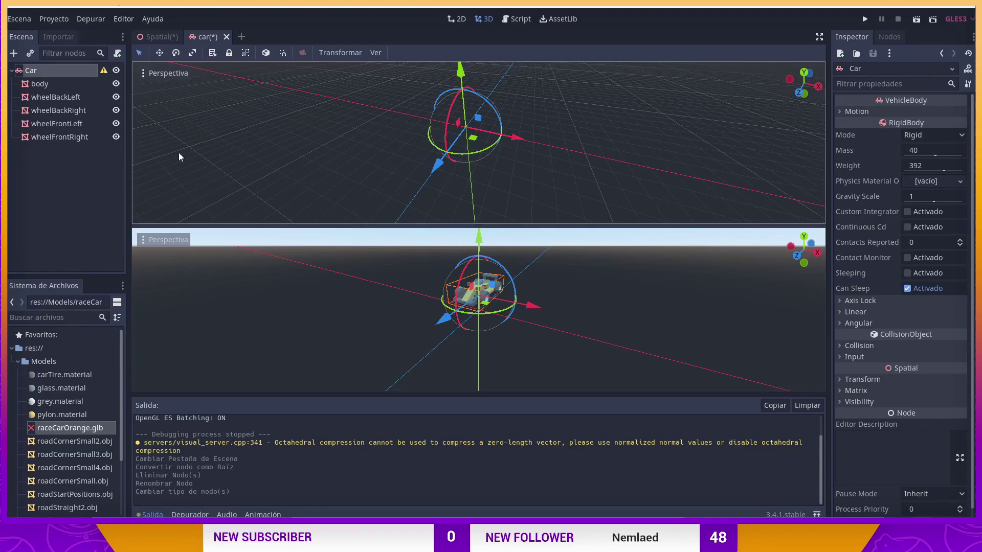
click(39, 85)
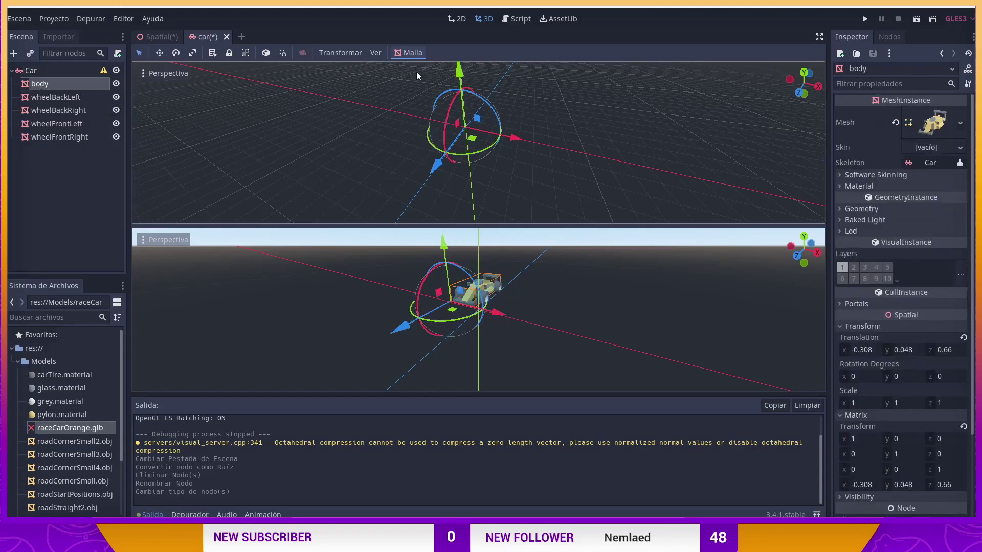
click(407, 53)
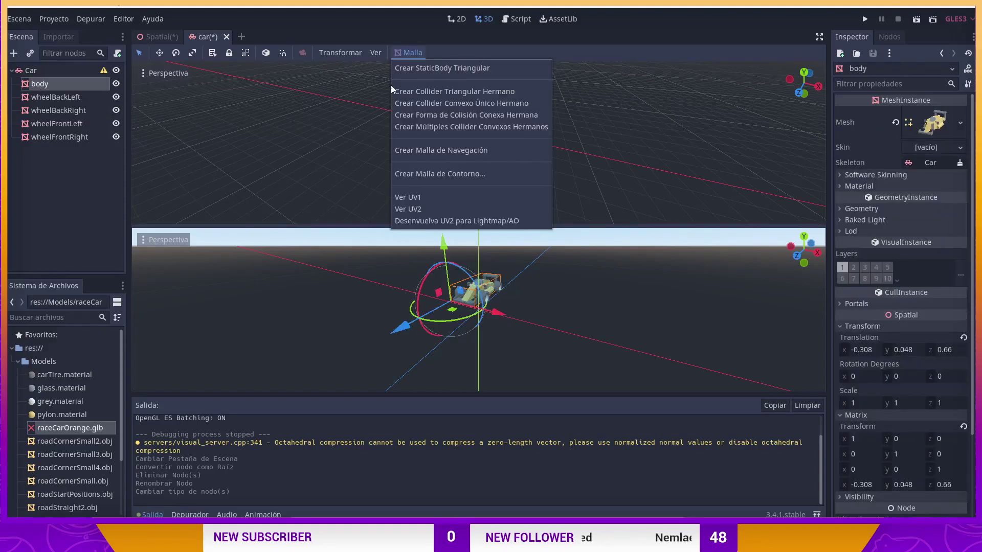
click(503, 106)
- Move the new CollisionShape above body, directly under Car
scroll(509, 281, up, 3)
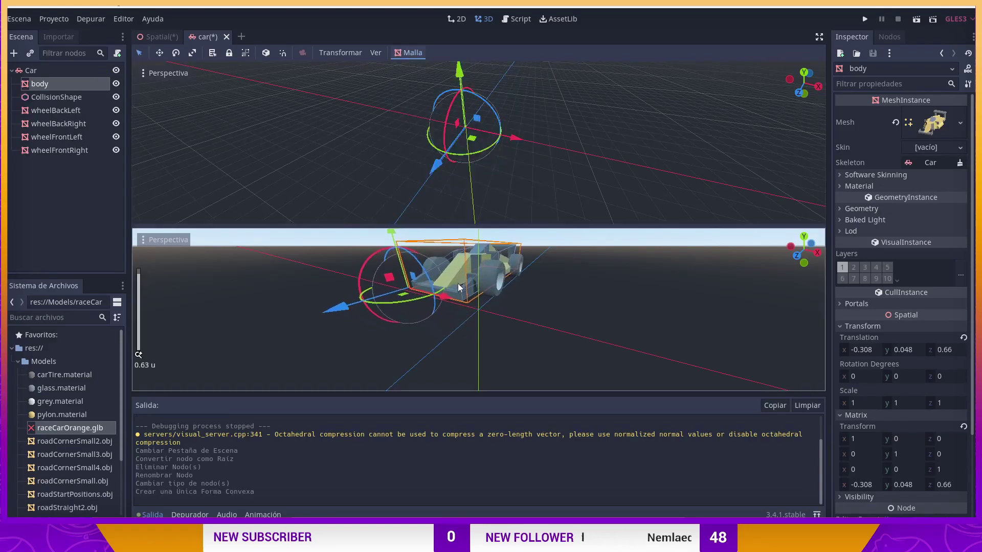
scroll(475, 300, up, 4)
middle_drag(460, 309, 302, 259)
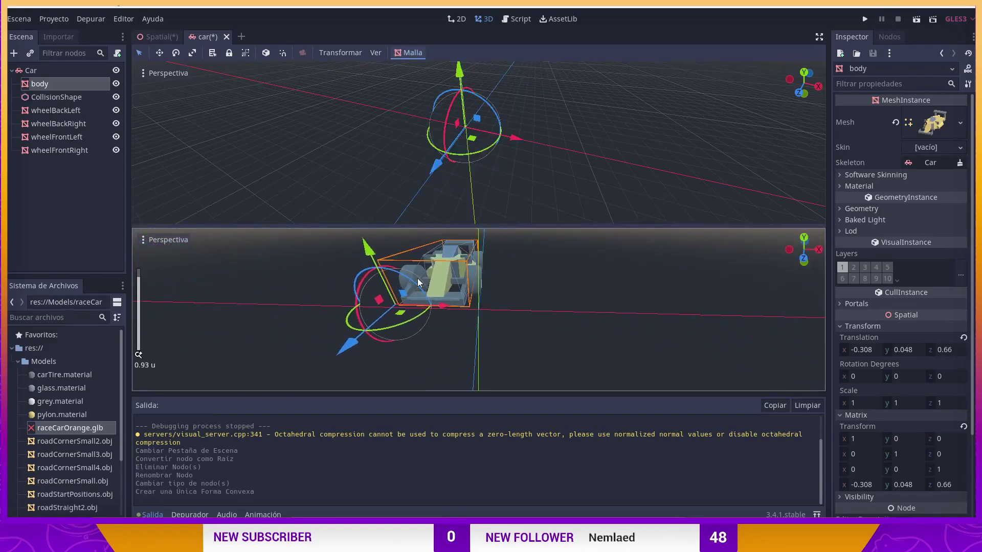
scroll(324, 287, down, 5)
mouse_move(325, 291)
middle_down()
mouse_move(391, 235)
mouse_move(288, 293)
mouse_move(246, 276)
middle_up()
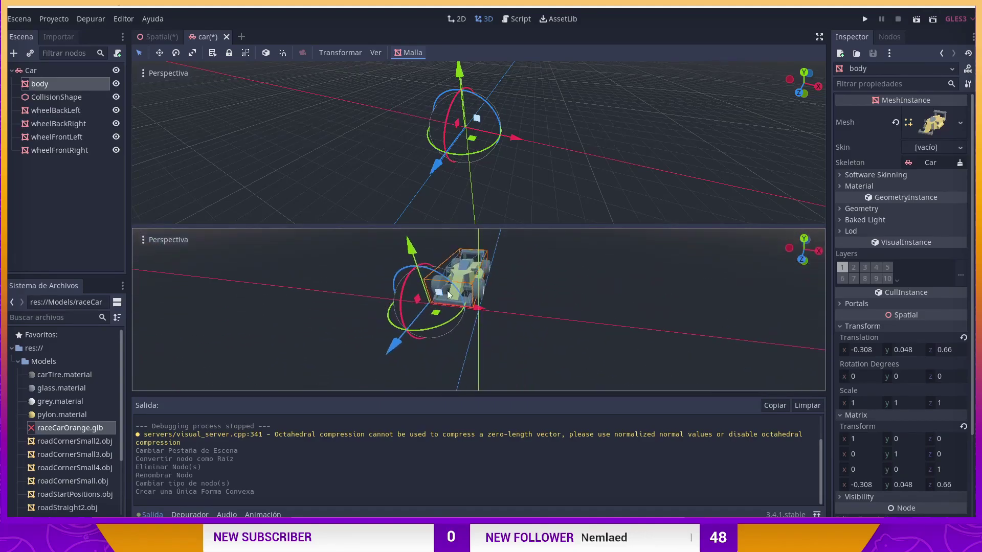
drag(56, 96, 52, 81)
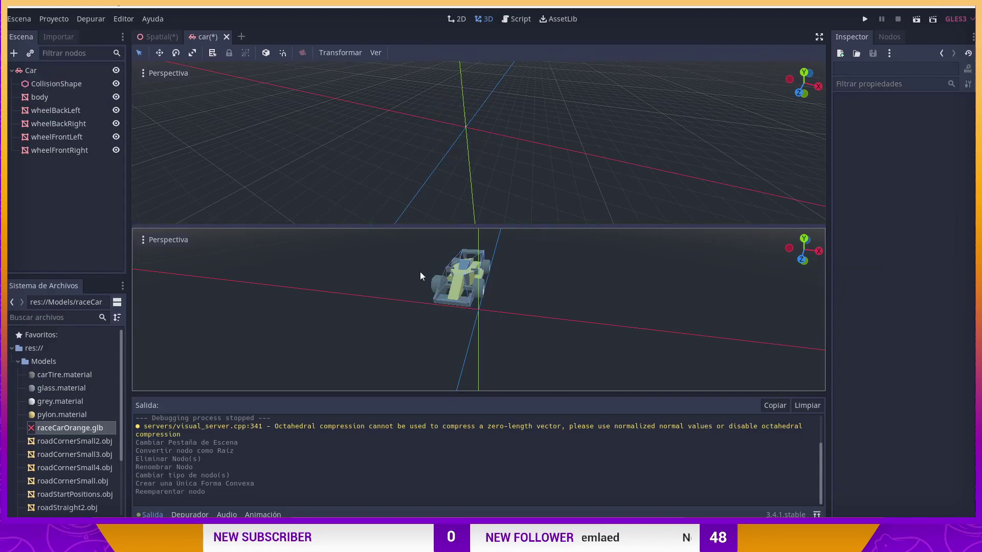
- Add a VehicleWheel child node under Car
click(31, 73)
right_click(30, 73)
click(59, 76)
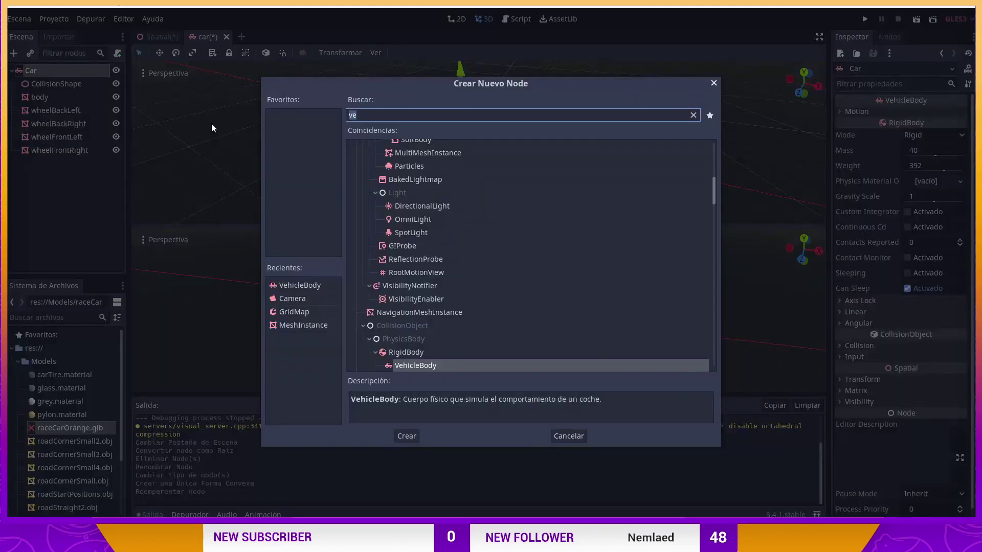
text(h)
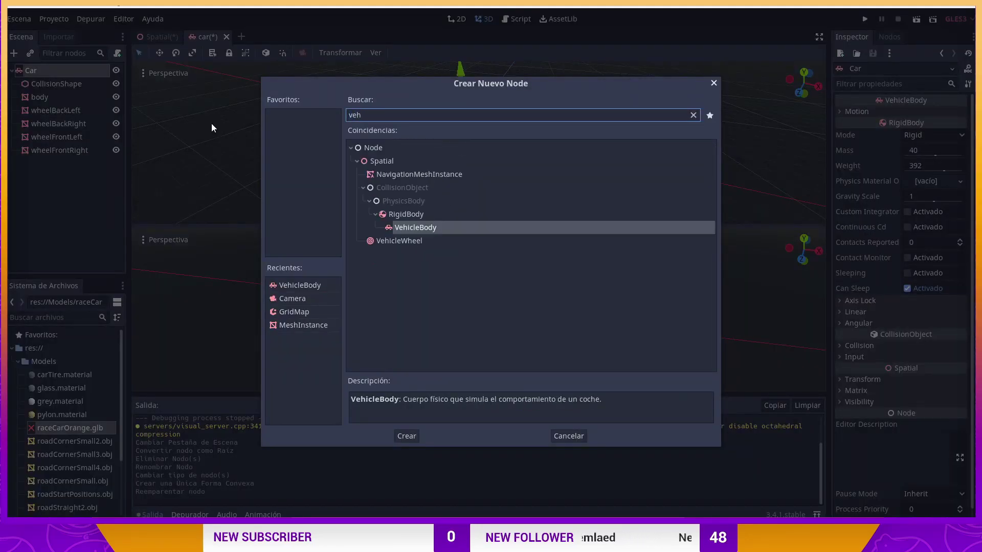
double_click(405, 241)
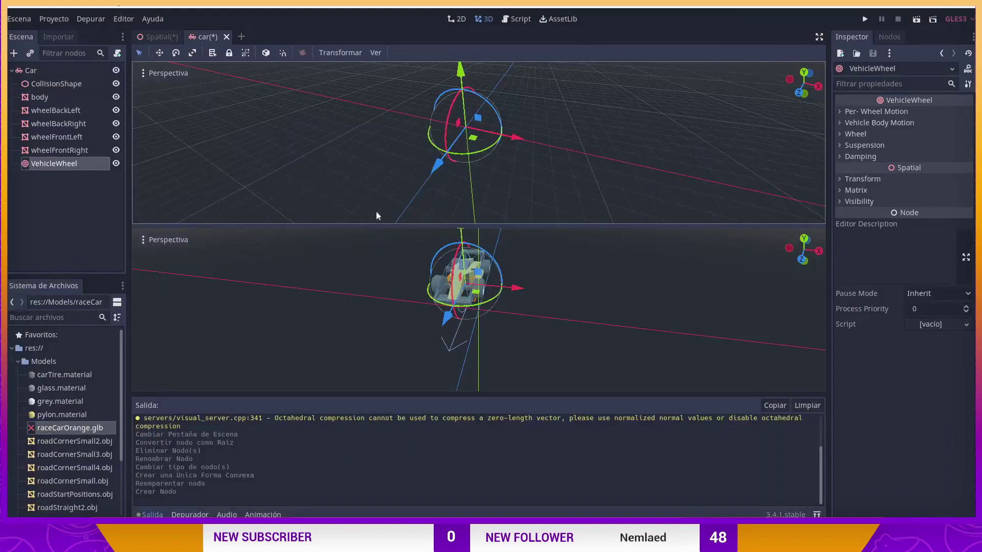
- In a single right-side orthographic view, move the VehicleWheel onto the car's front wheel
scroll(594, 287, up, 2)
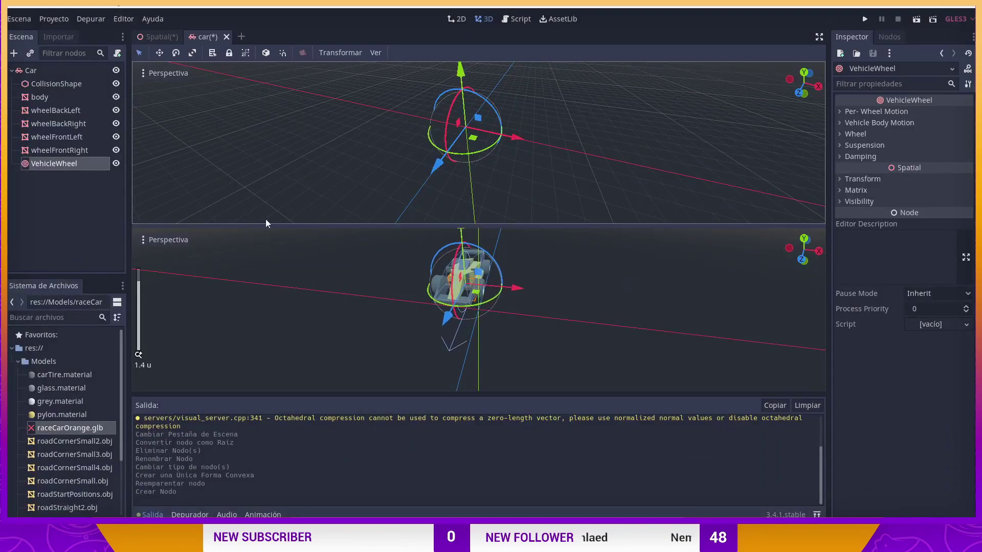
click(373, 52)
click(400, 67)
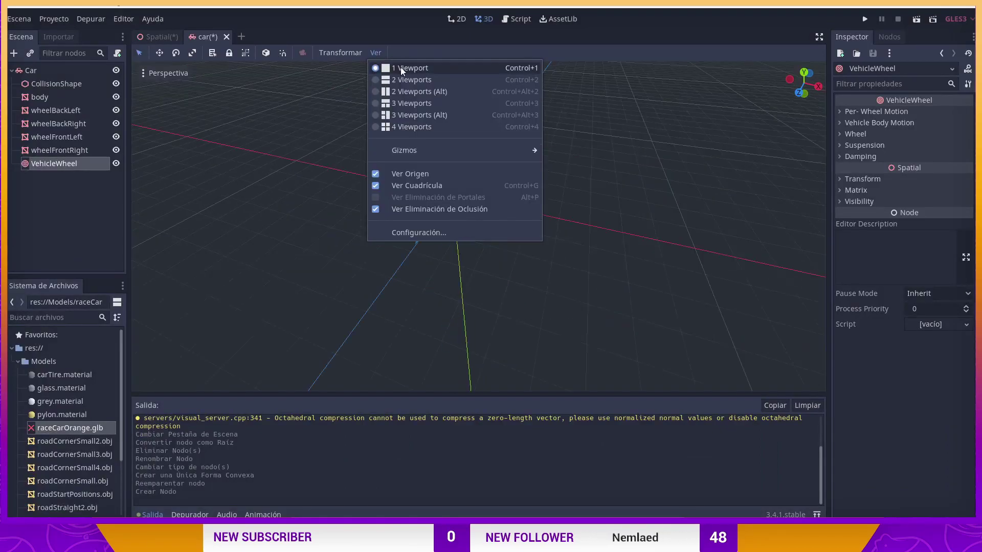
click(467, 49)
key(f)
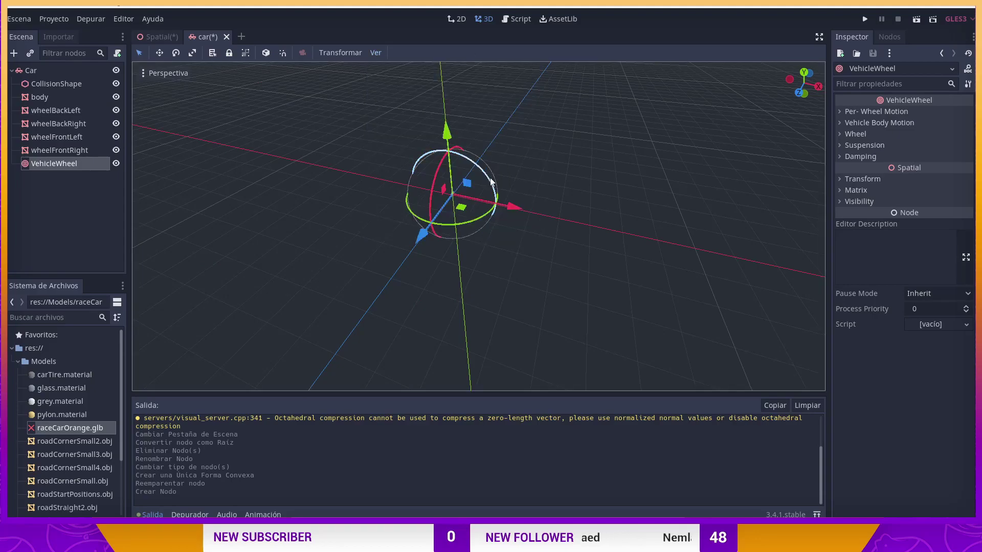
key(KP_3)
scroll(541, 135, up, 2)
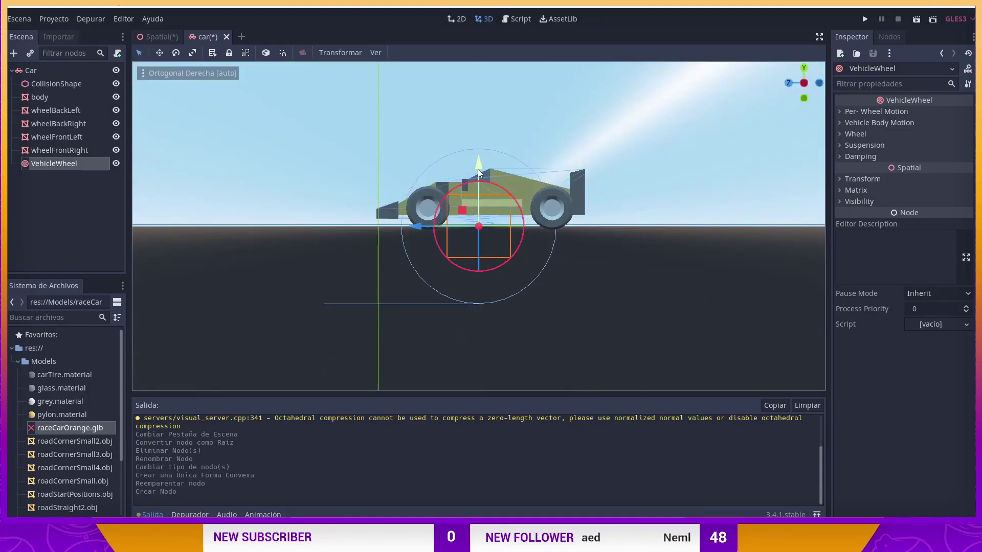
drag(479, 164, 480, 147)
drag(415, 210, 363, 206)
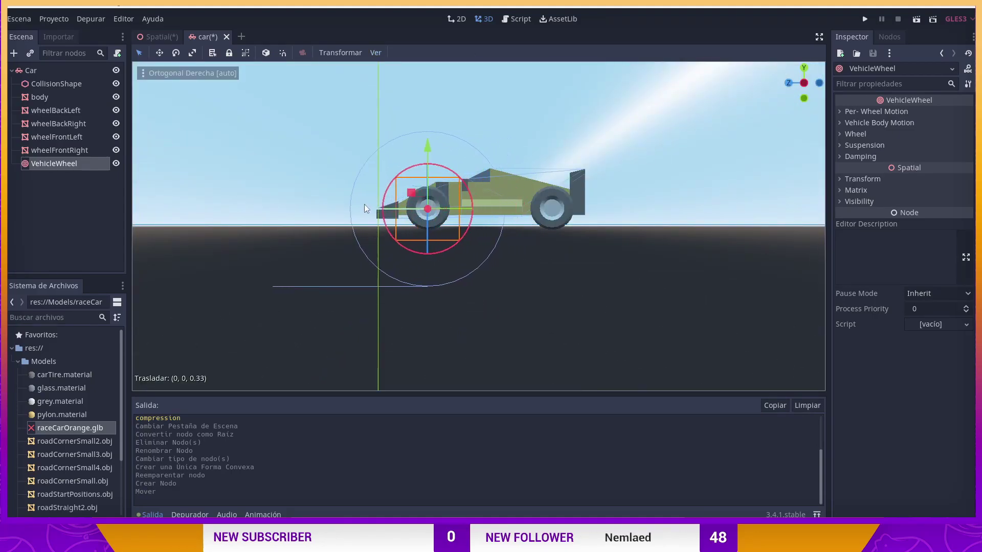
drag(427, 148, 427, 146)
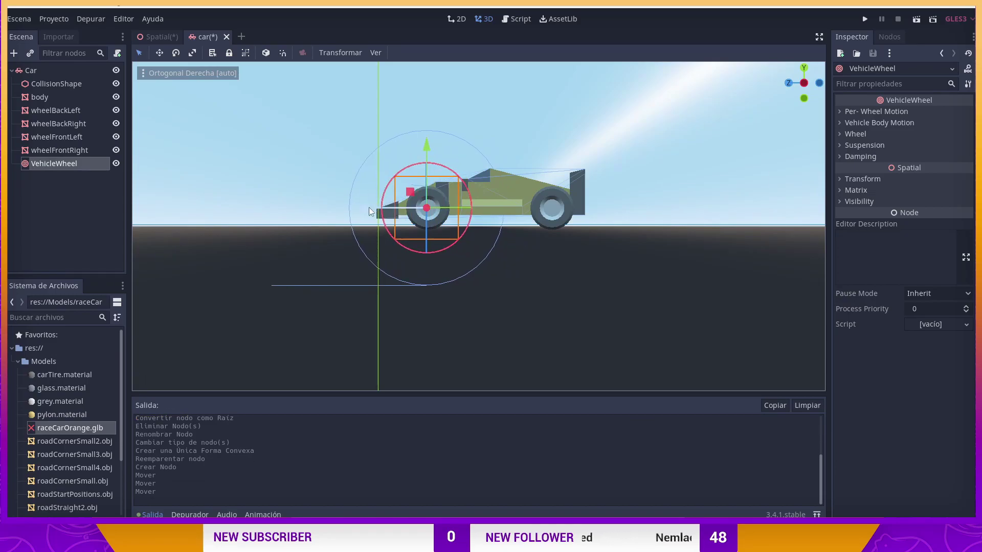
drag(368, 208, 369, 208)
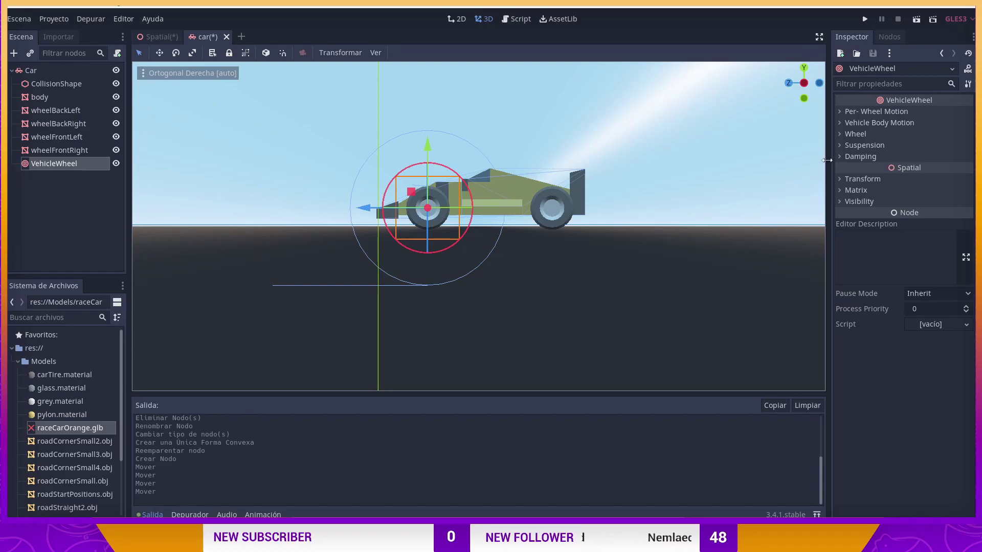
drag(832, 161, 683, 163)
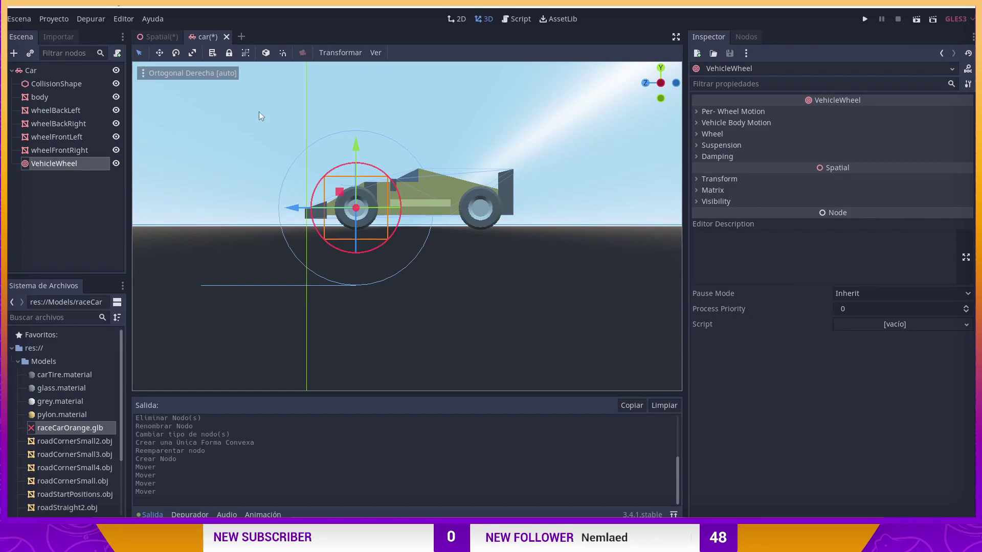
- Expand the VehicleWheel's Wheel, Suspension and Damping sections and read the property tooltips
click(697, 134)
click(696, 204)
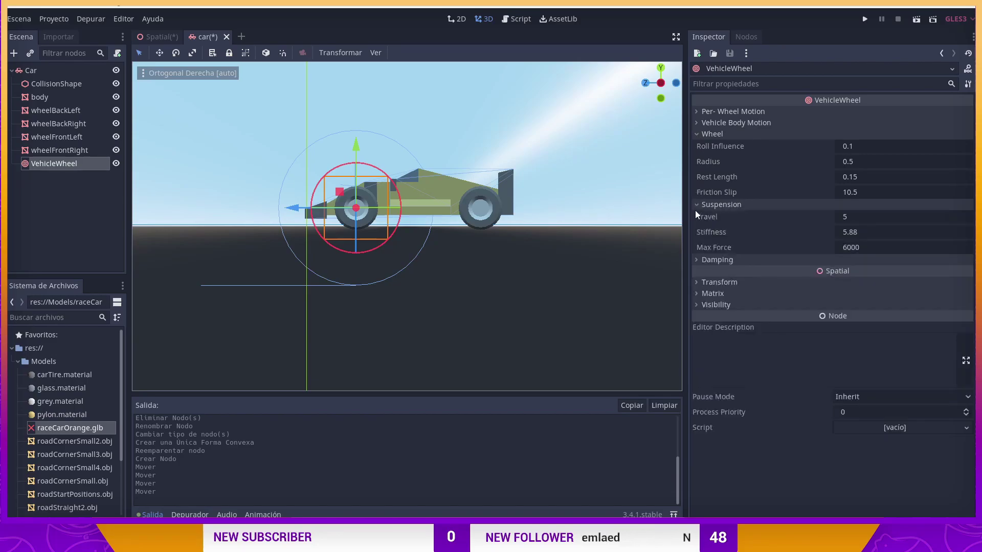
click(698, 260)
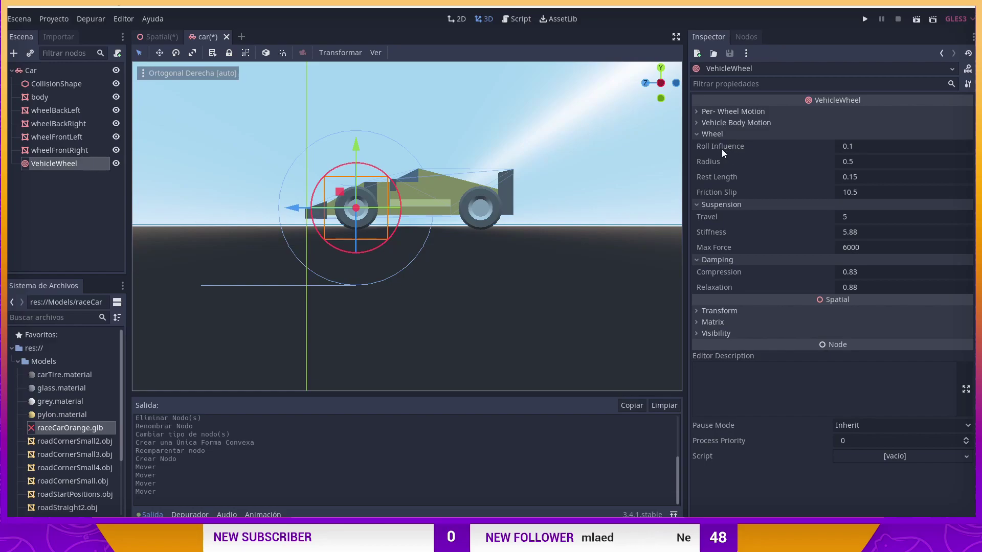
mouse_move(717, 146)
- Set the VehicleWheel radius to 0.15
mouse_move(781, 162)
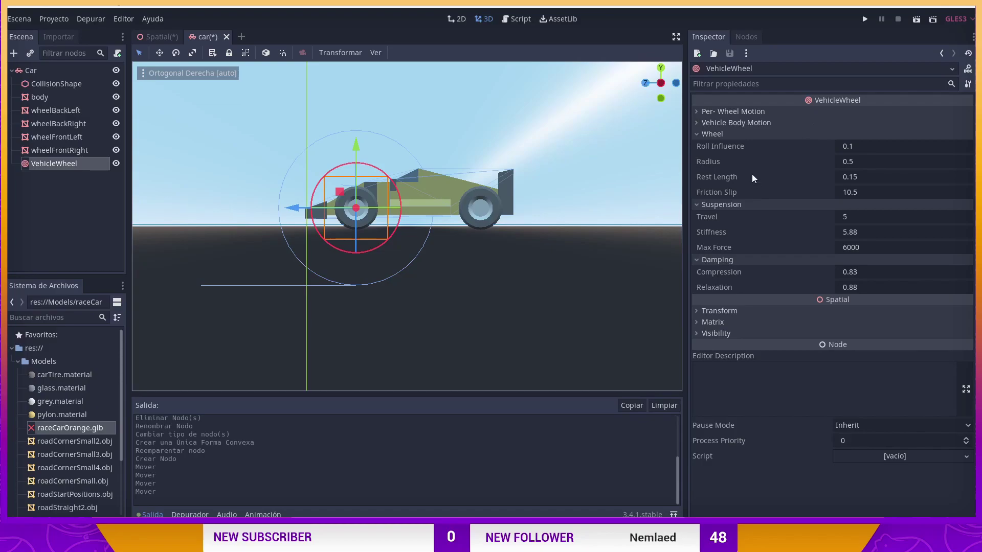
click(855, 162)
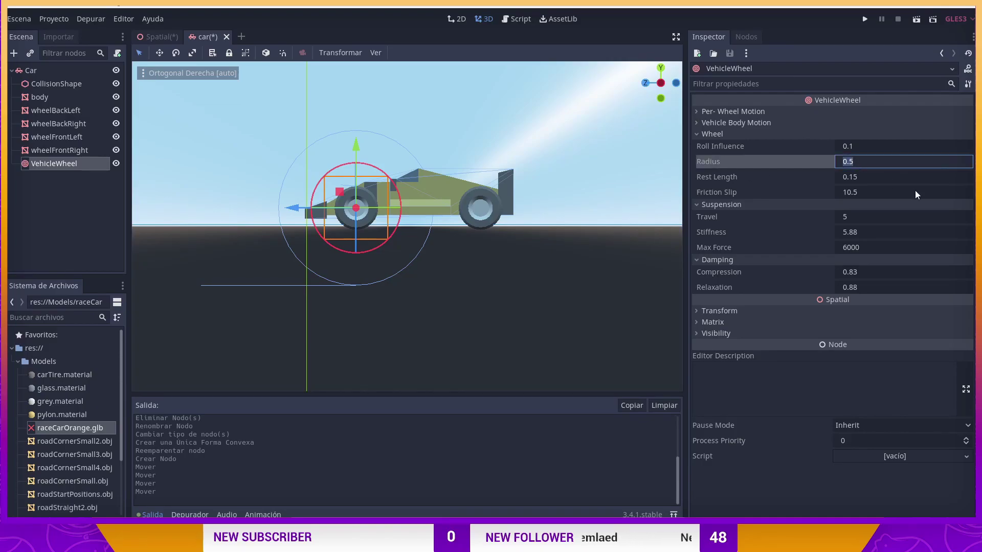
text(.)
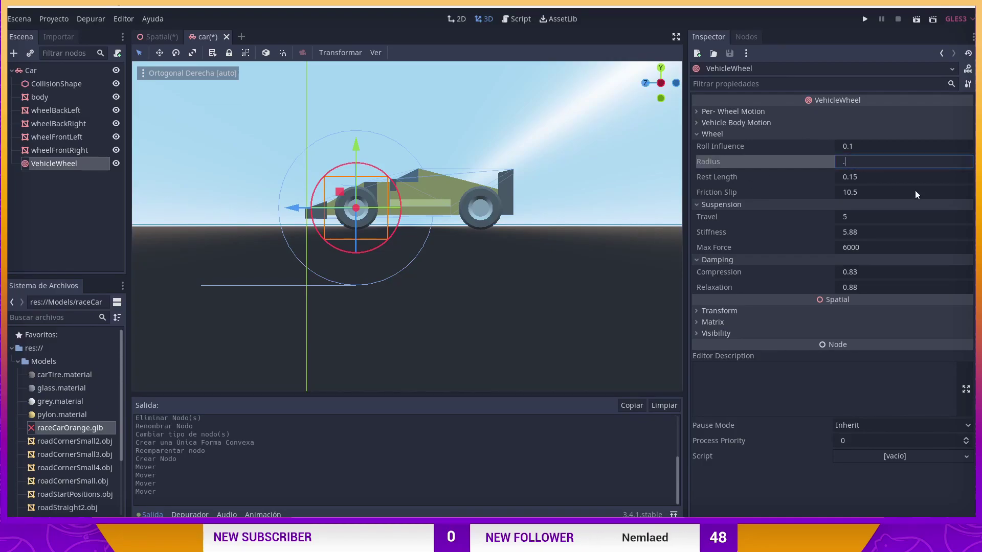
text(2)
key(Return)
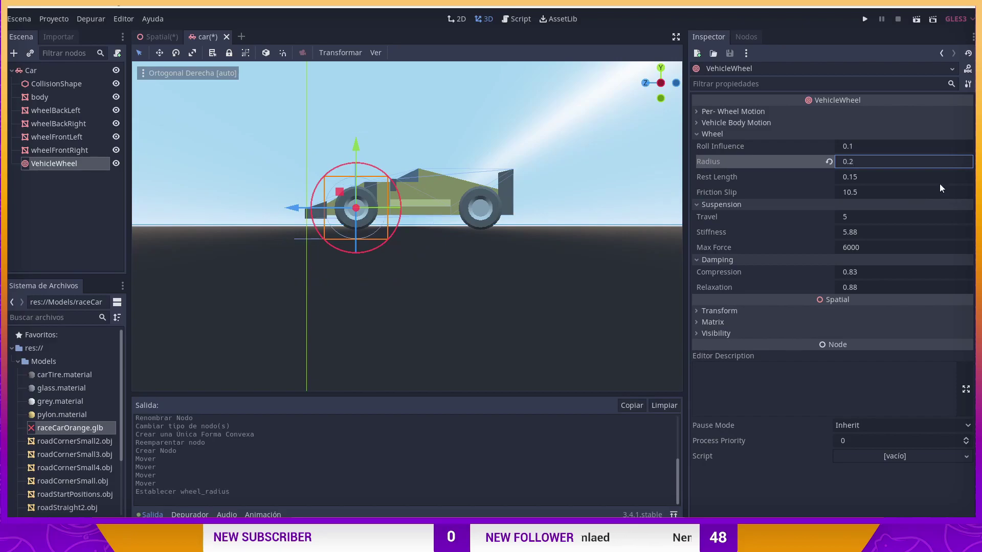
text(.15)
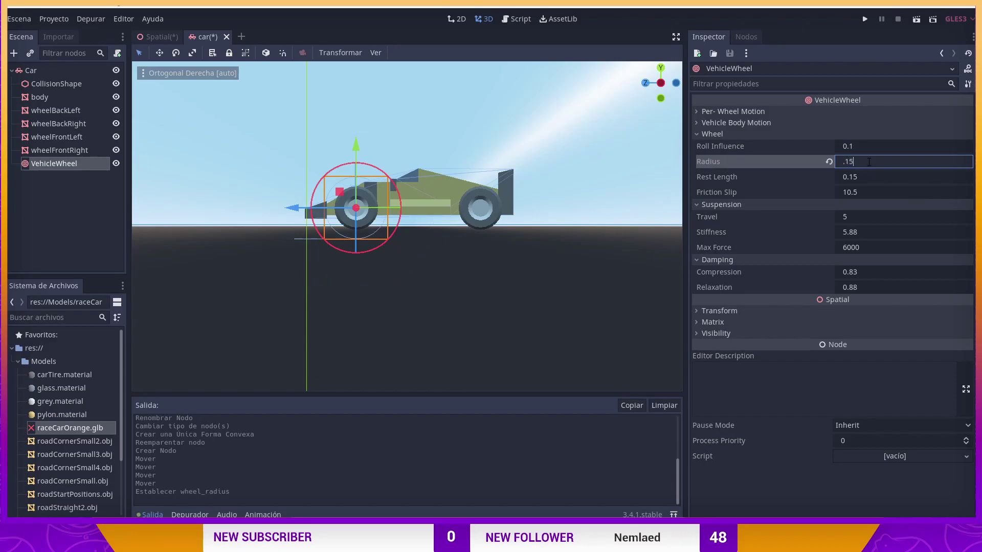
key(Return)
scroll(577, 192, up, 5)
scroll(588, 199, up, 4)
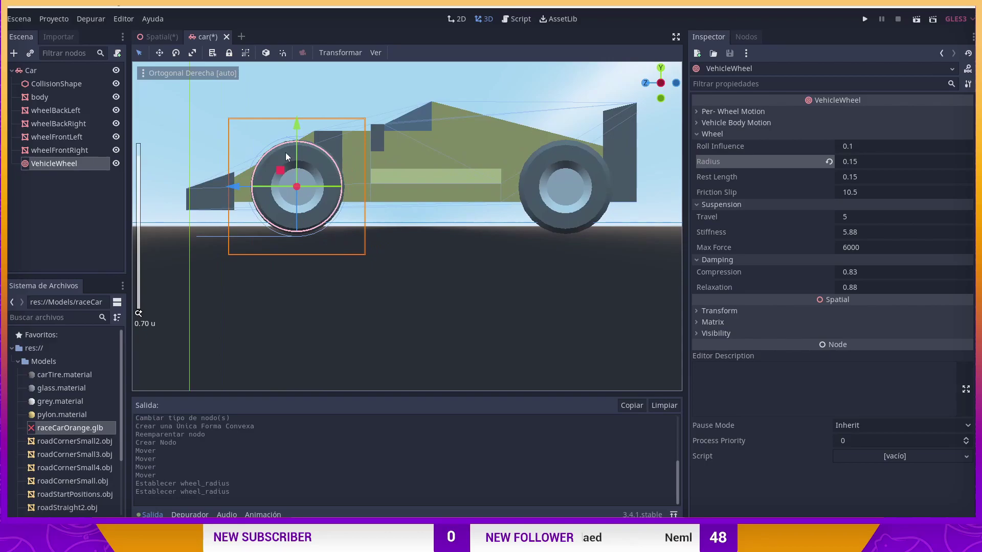
scroll(639, 225, down, 10)
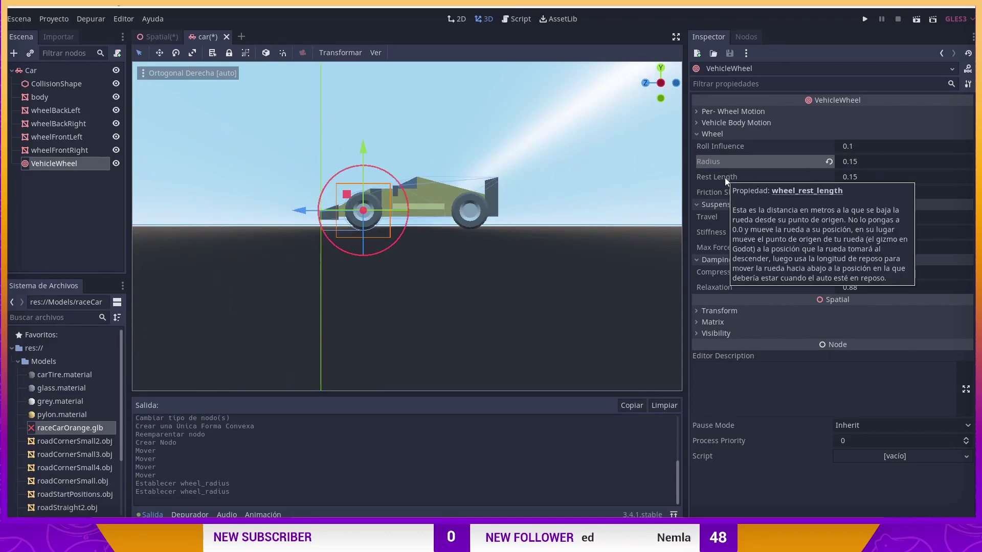
- Set rest length 0.05, friction slip 2, travel 0.1, stiffness 50, and compression/relaxation 1
click(871, 178)
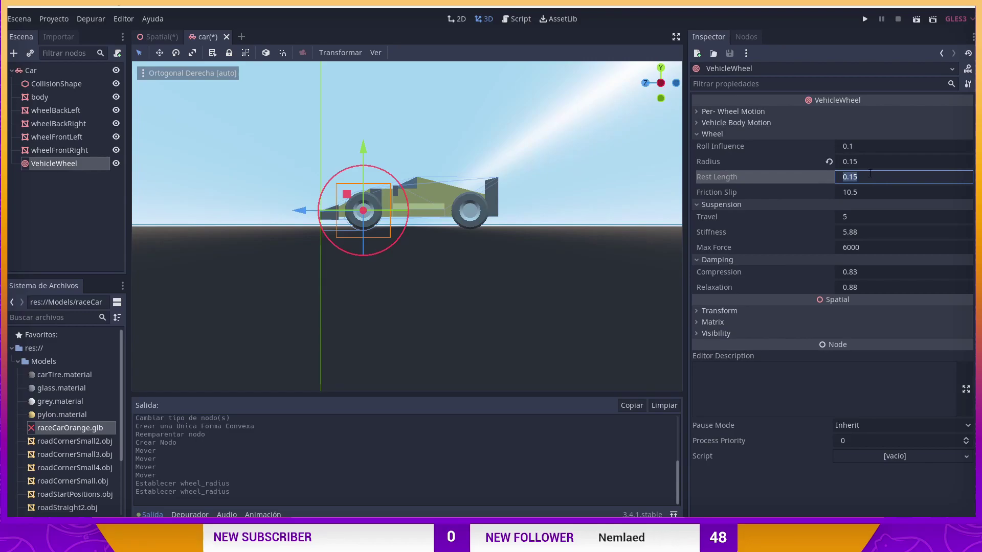
text(.05)
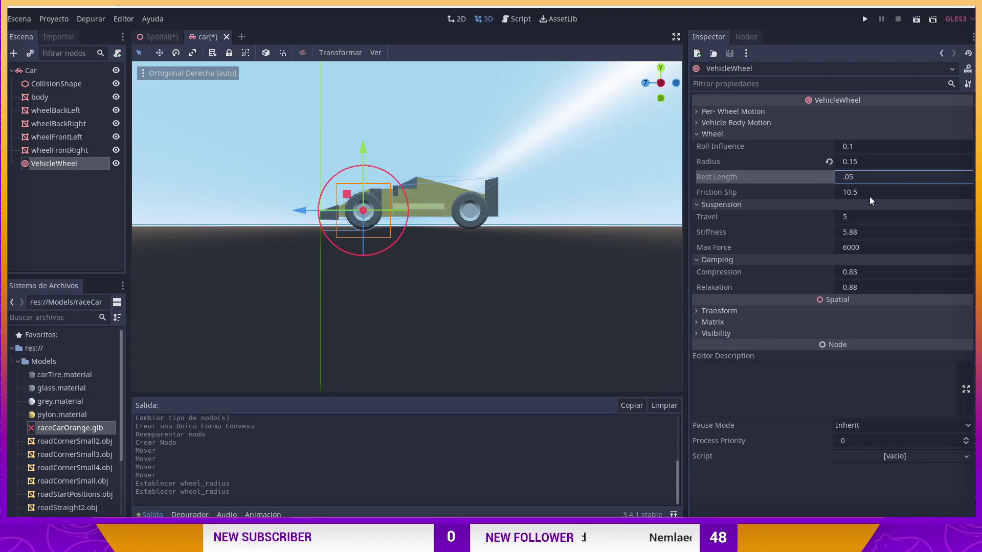
click(870, 192)
text(2)
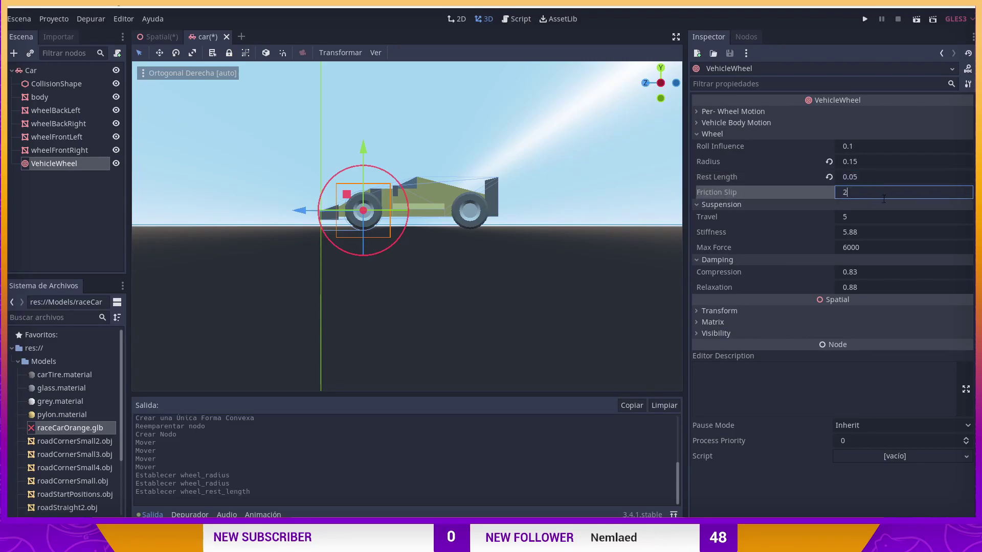
key(Tab)
text(1)
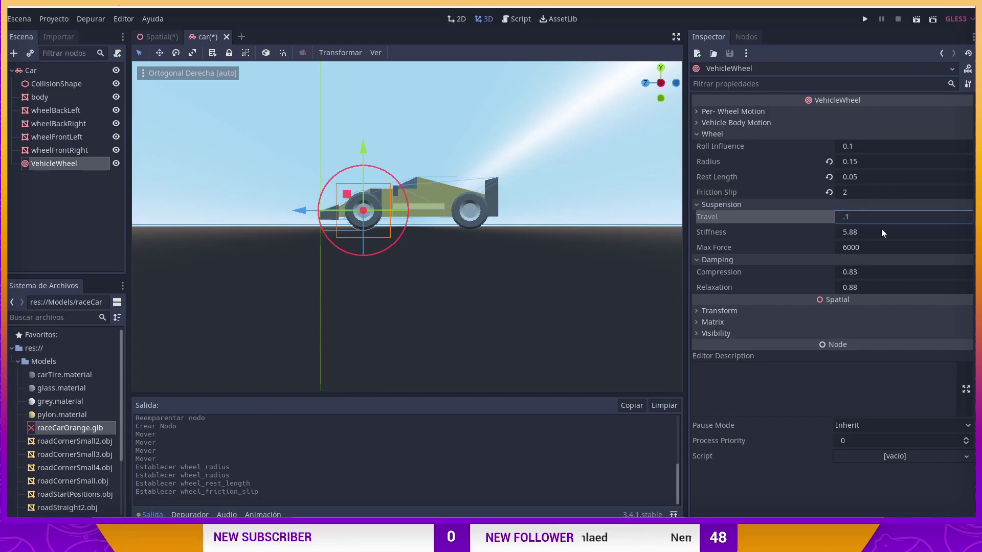
key(Tab)
text(50)
key(Tab)
key(Tab)
text(1)
key(Tab)
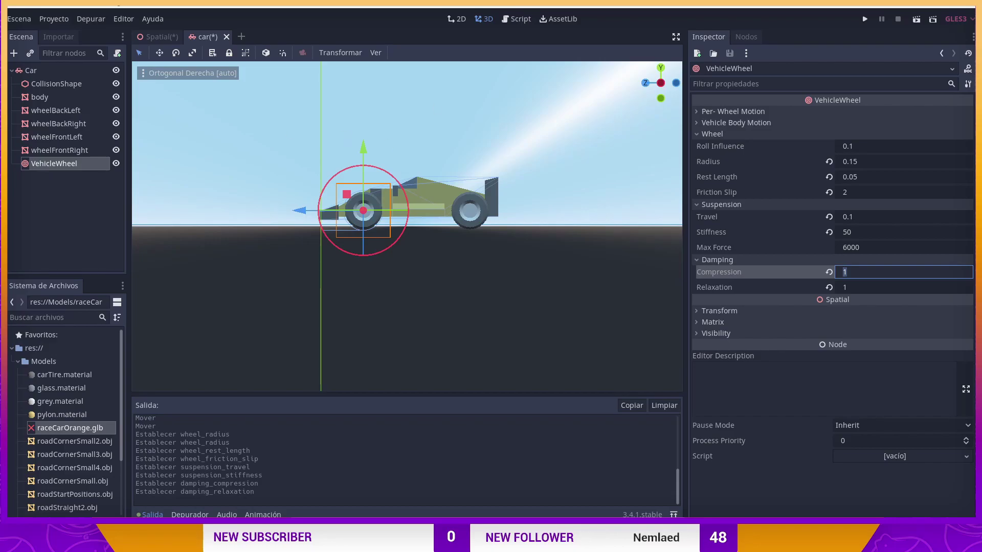
- Duplicate the tuned VehicleWheel three times to create VehicleWheel2, VehicleWheel3 and VehicleWheel4
right_click(53, 164)
click(91, 338)
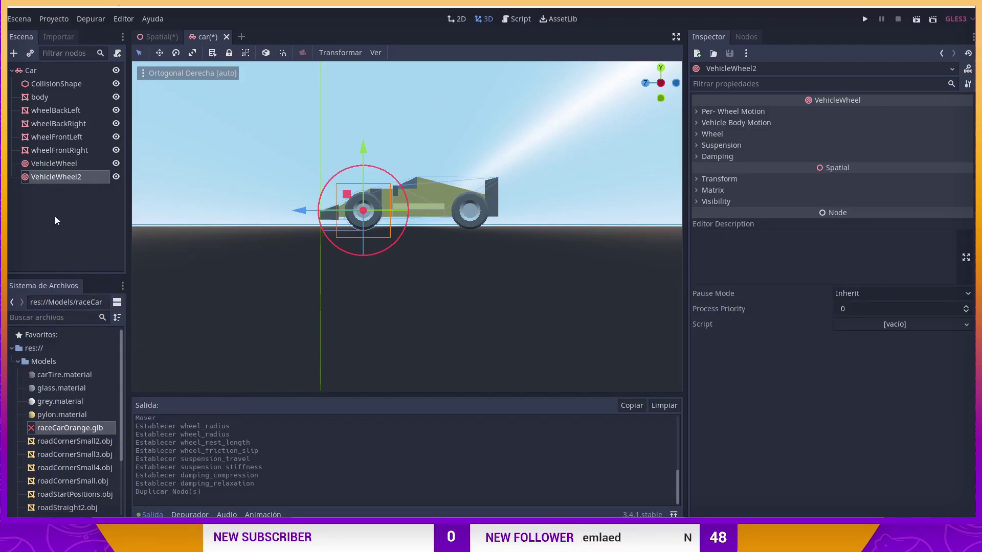
right_click(60, 177)
click(105, 352)
right_click(51, 186)
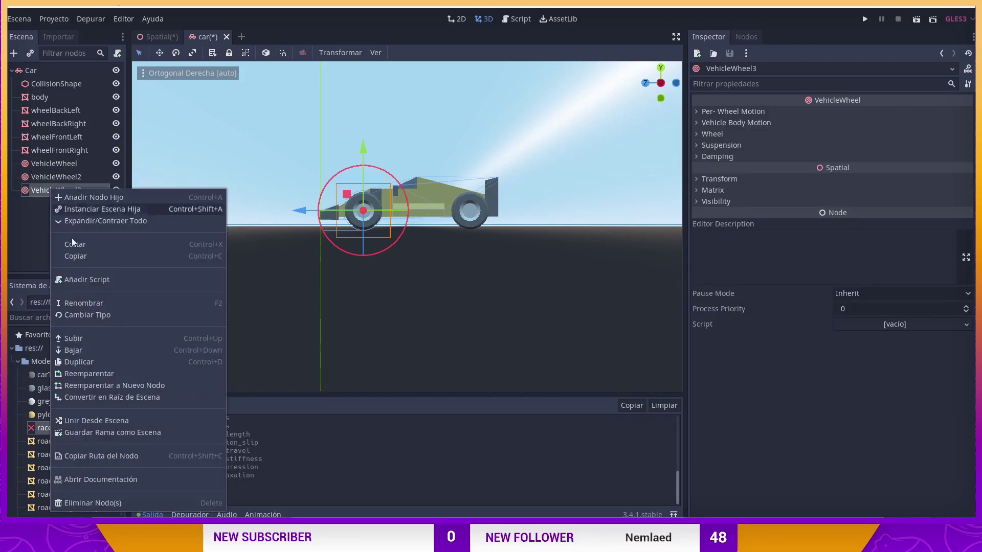
click(100, 360)
- Move VehicleWheel2 back to the rear wheel, then shift it with VehicleWheel sideways in front view
click(45, 165)
click(48, 177)
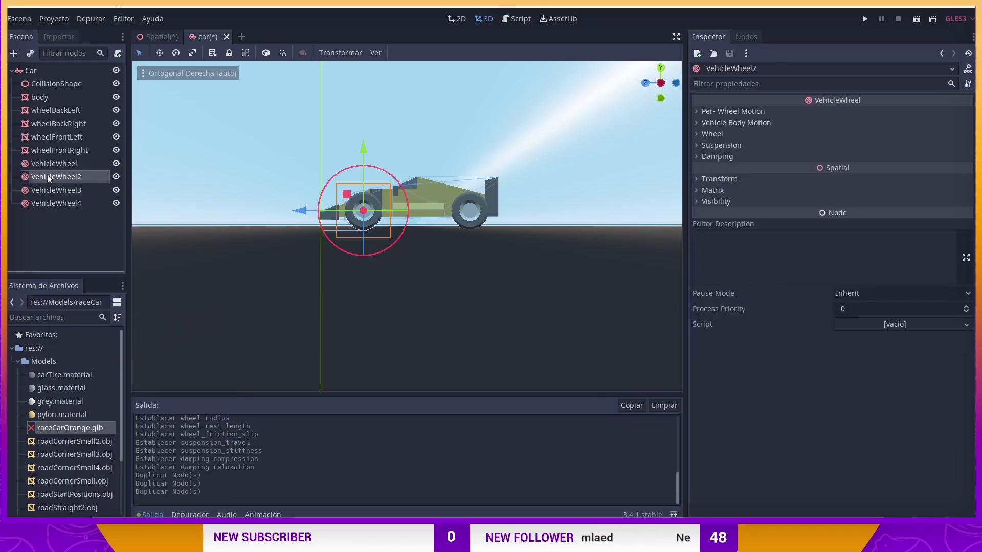
click(47, 167)
click(48, 178)
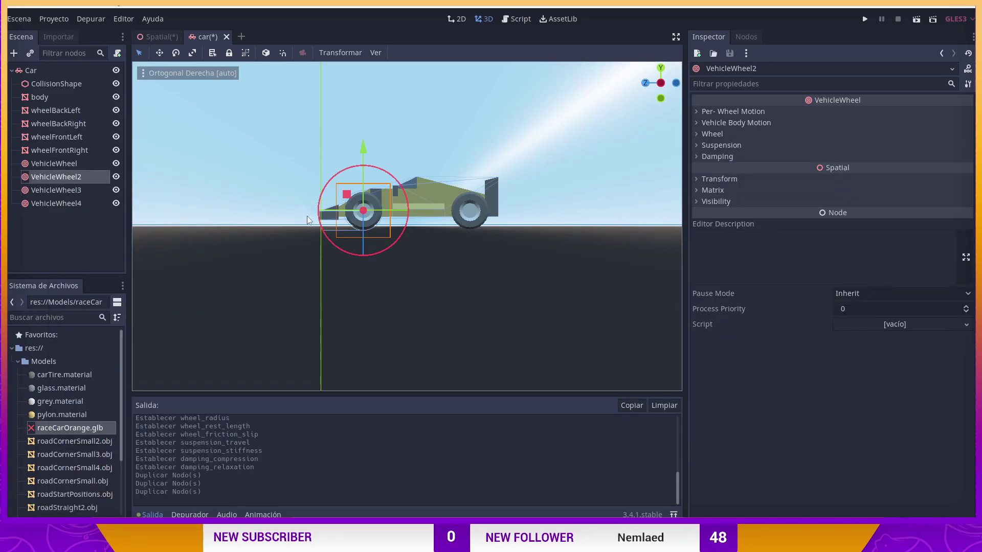
drag(305, 211, 413, 215)
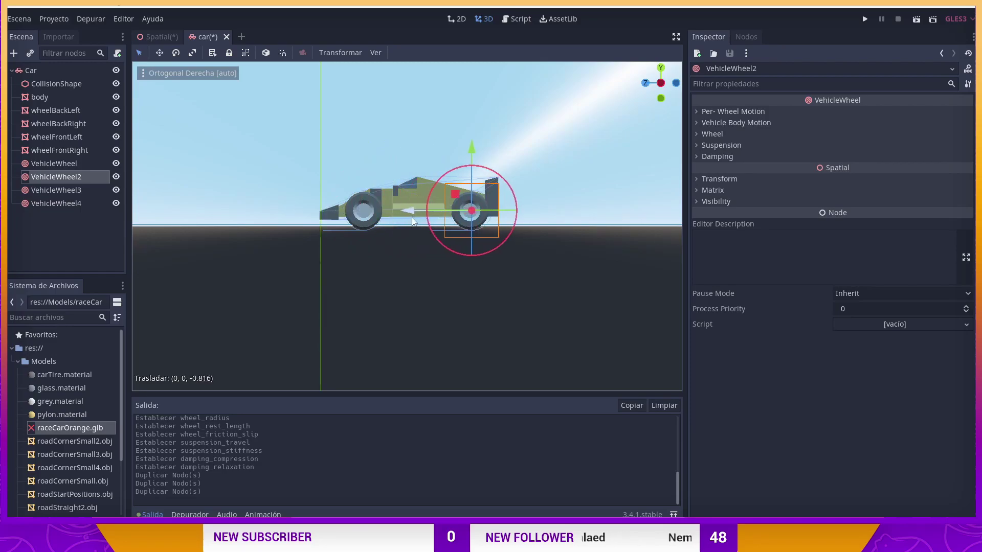
click(676, 83)
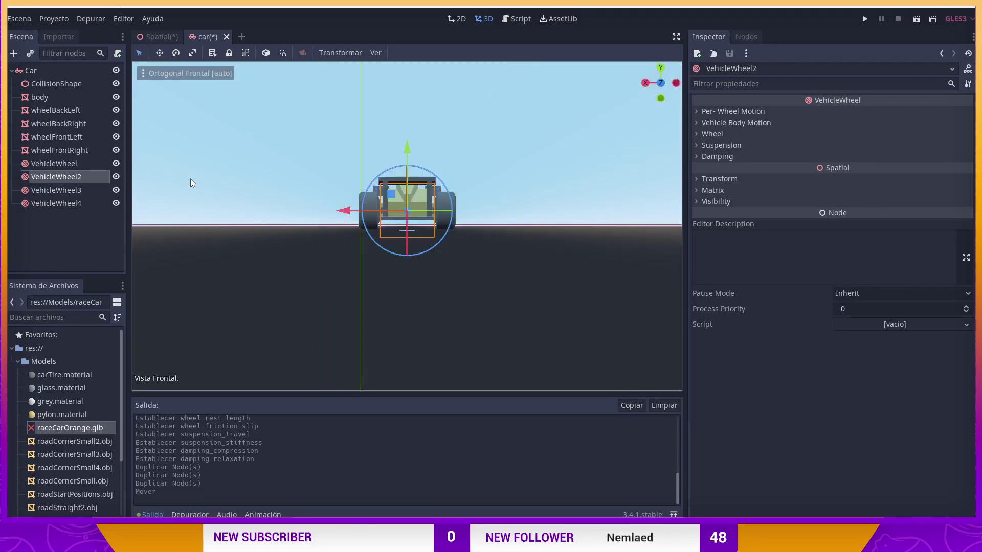
click(63, 164)
ctrl+click(64, 177)
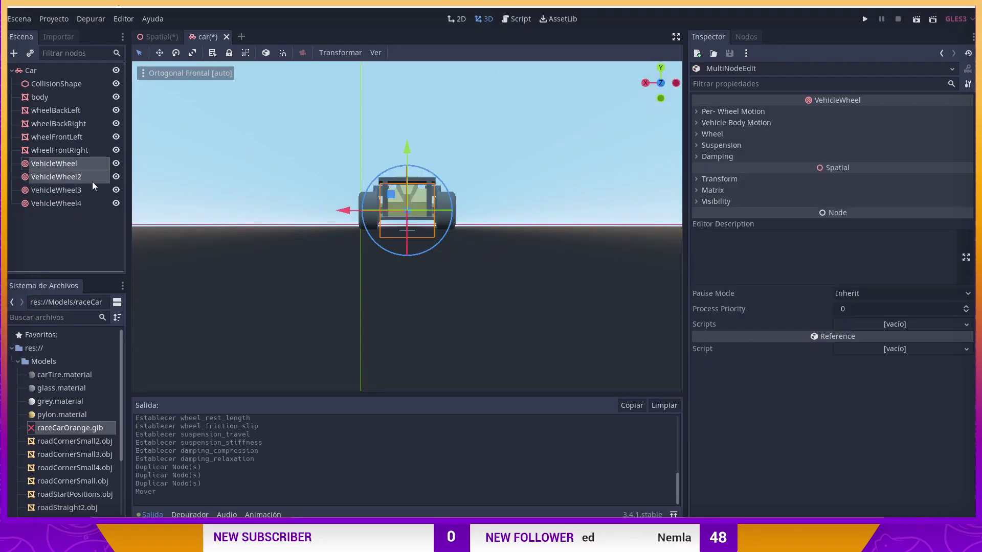
mouse_move(346, 207)
mouse_down()
mouse_move(304, 208)
mouse_move(385, 213)
mouse_up()
- Place VehicleWheel3 and VehicleWheel4 on the remaining wheels and orbit to check placement
click(67, 190)
ctrl+click(67, 204)
click(679, 86)
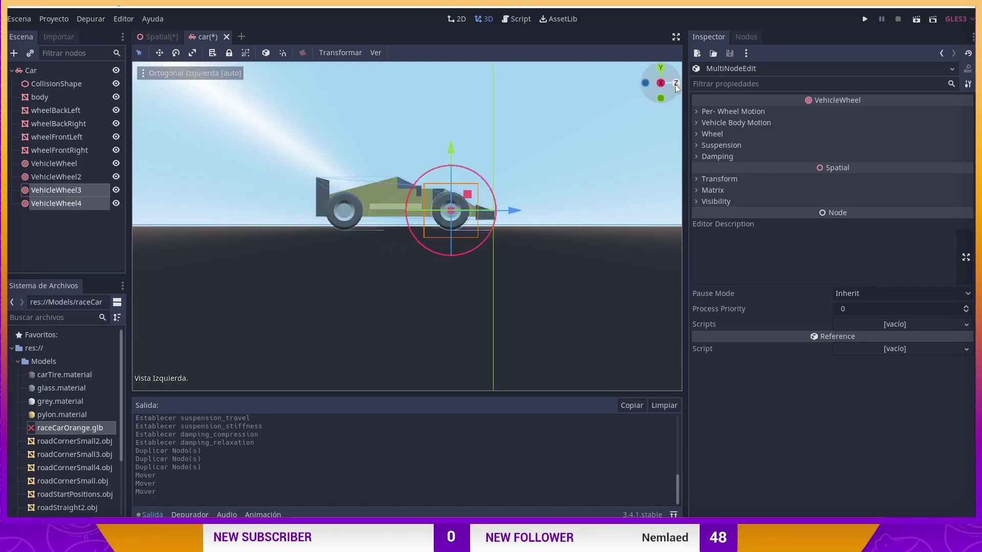
click(56, 204)
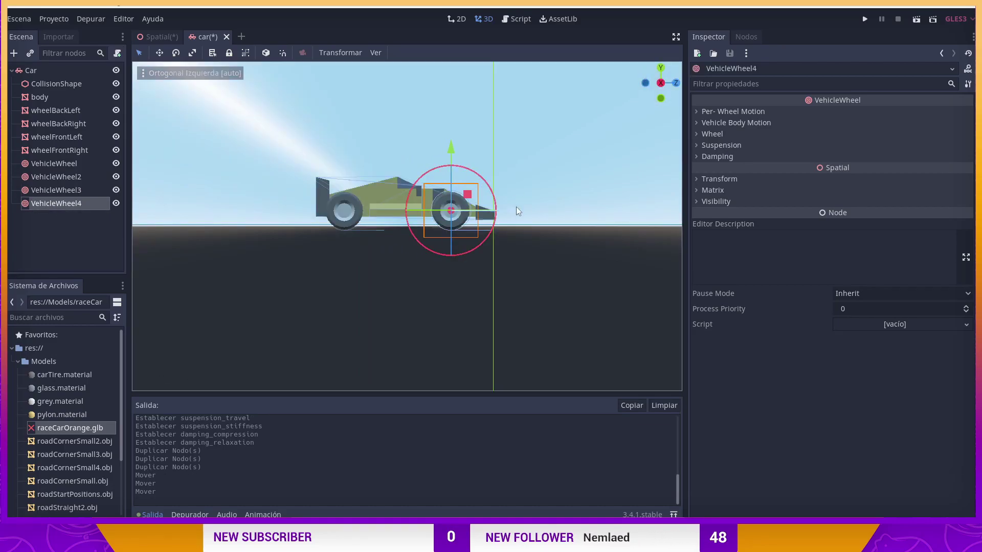
drag(508, 210, 404, 212)
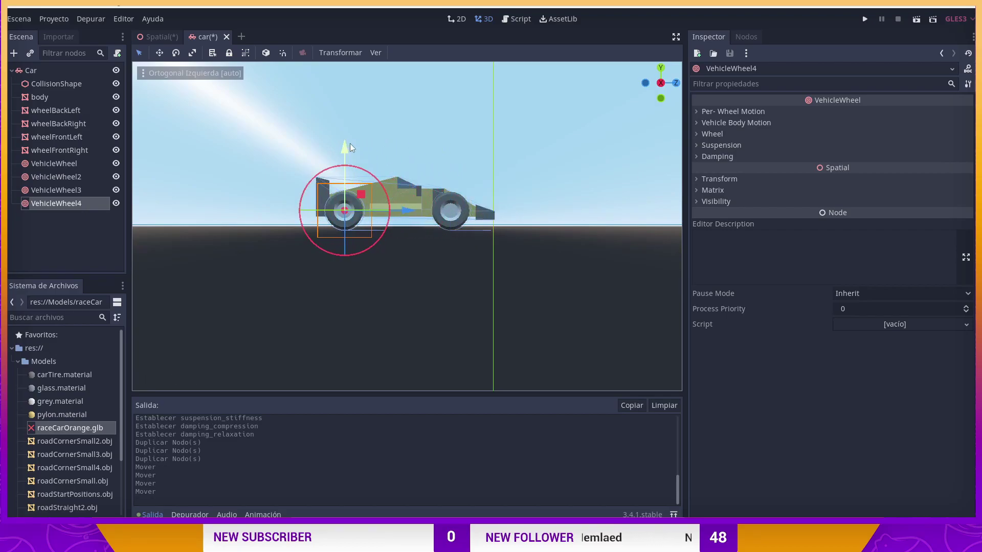
scroll(446, 210, up, 2)
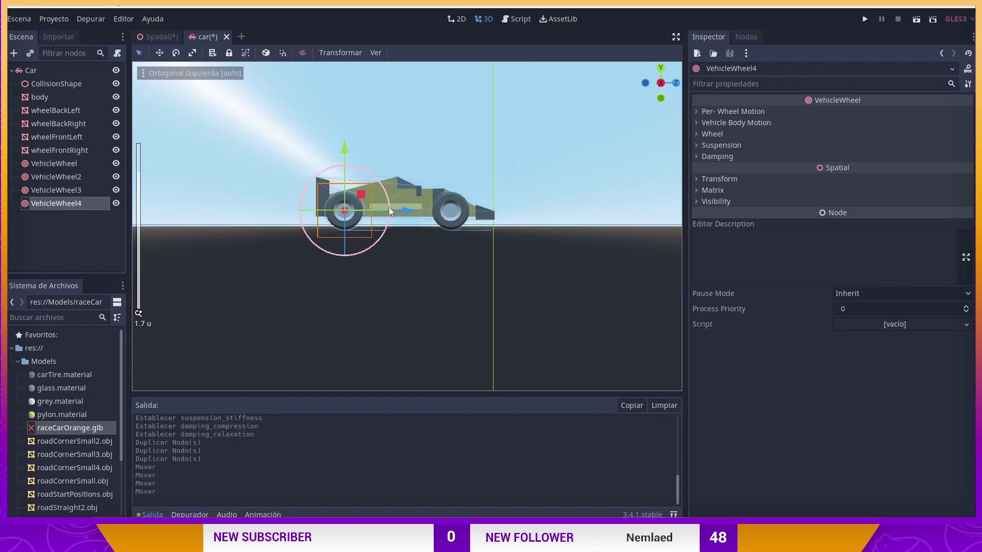
mouse_move(388, 207)
middle_down()
mouse_move(561, 292)
mouse_move(499, 233)
middle_up()
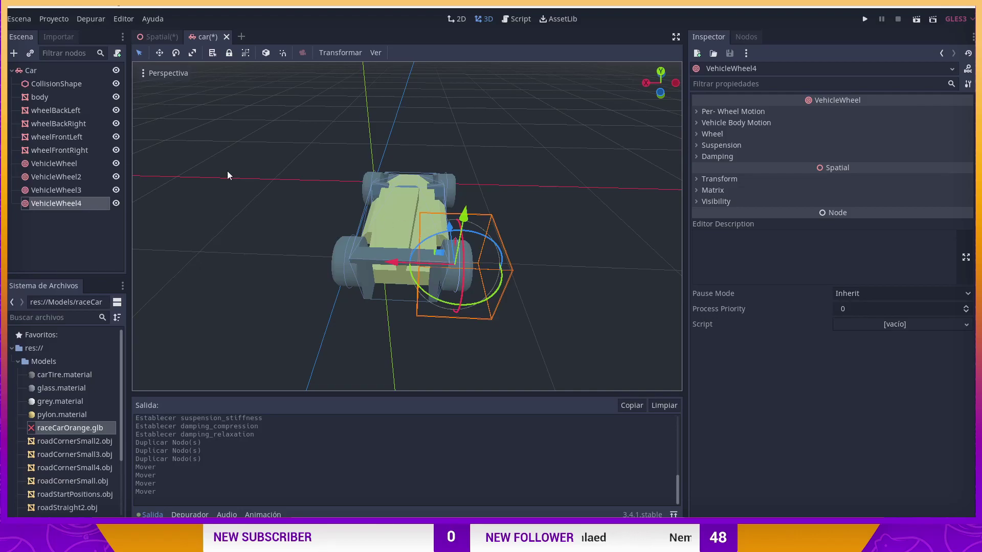
mouse_move(227, 170)
middle_down()
mouse_move(400, 249)
mouse_move(353, 155)
mouse_move(395, 241)
middle_up()
scroll(395, 241, down, 2)
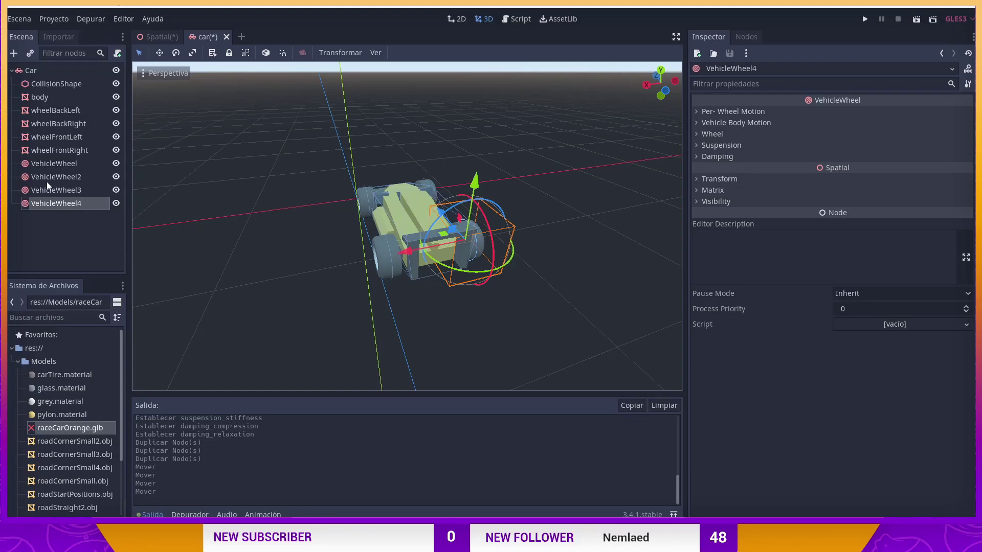
click(38, 167)
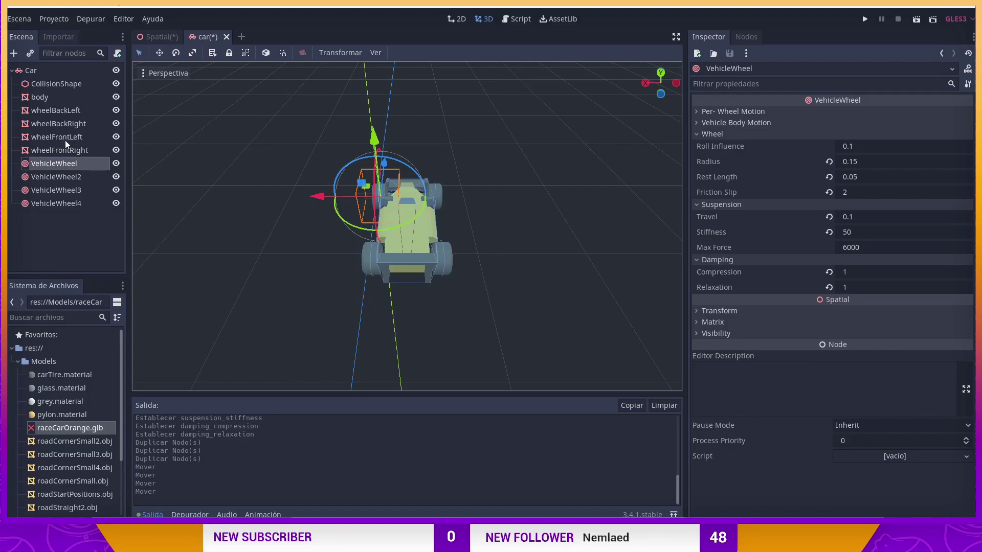
- Parent wheelFrontLeft, wheelBackLeft, wheelFrontRight and wheelBackRight under VehicleWheel through VehicleWheel4
drag(64, 137, 59, 164)
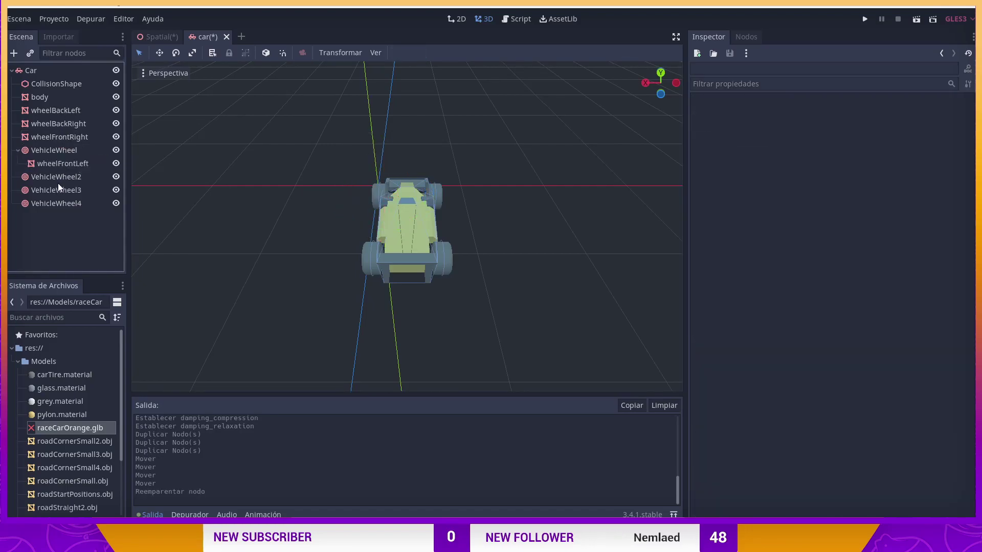
click(56, 177)
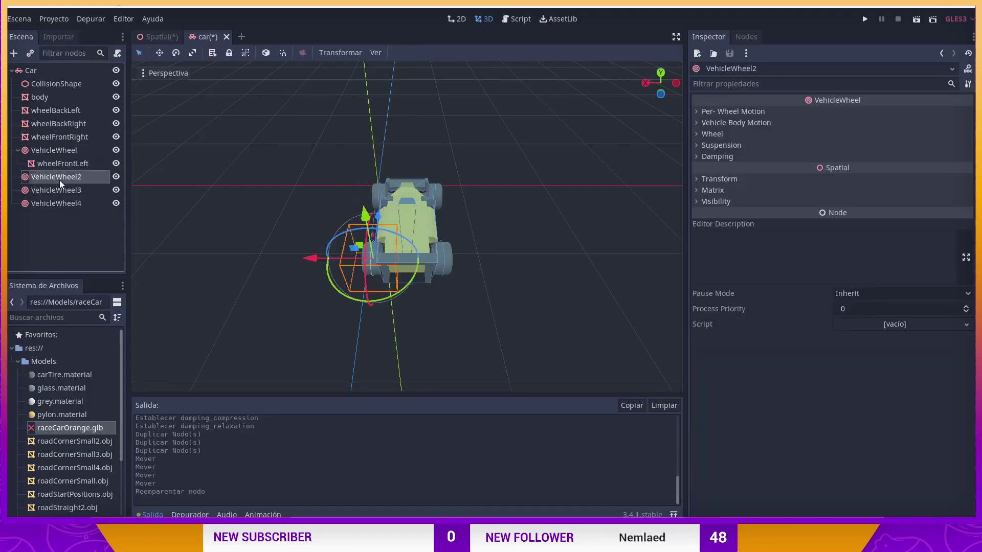
drag(56, 111, 56, 177)
drag(66, 127, 56, 190)
click(65, 111)
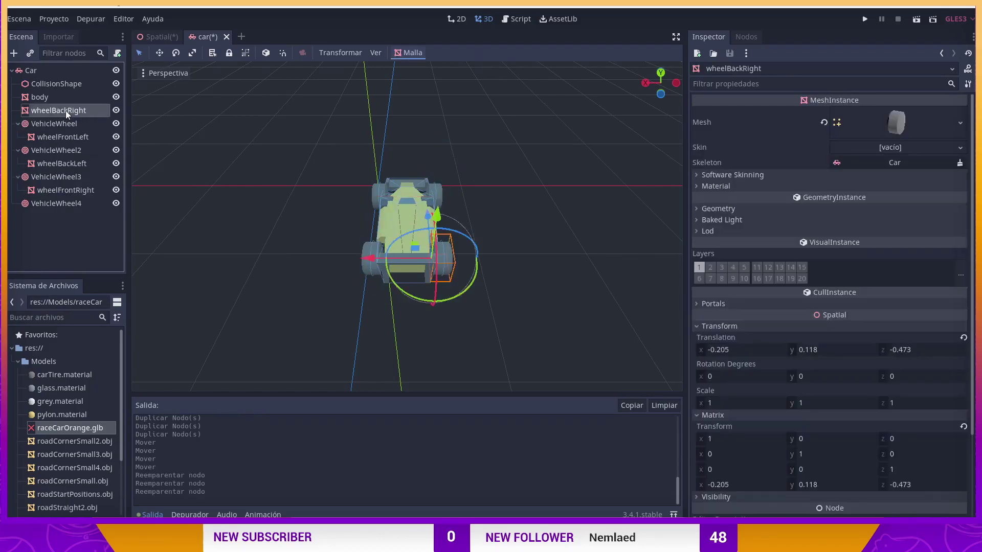
click(59, 204)
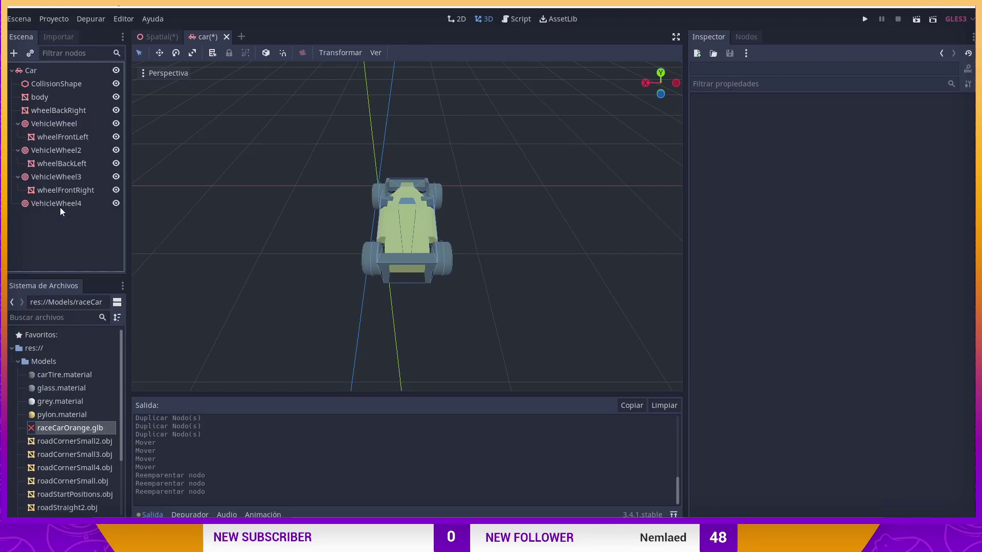
drag(72, 113, 69, 203)
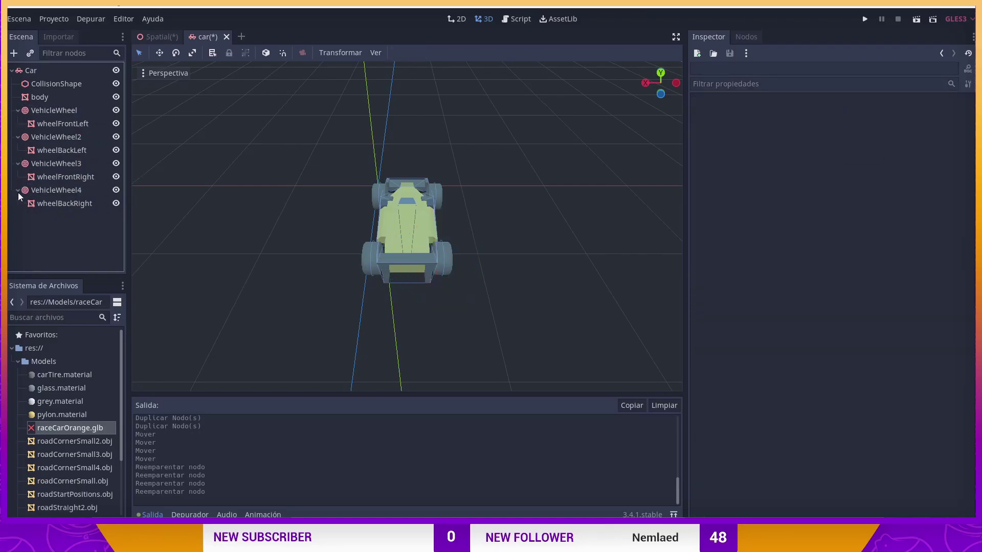
click(45, 192)
- Collapse the four VehicleWheel nodes in the Scene tree
click(18, 164)
click(16, 177)
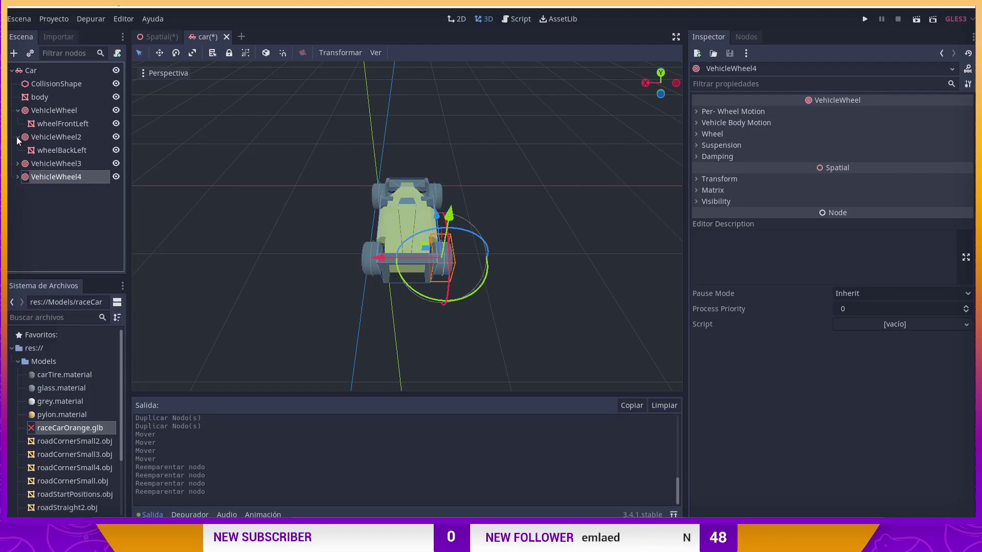
click(17, 136)
click(17, 110)
click(48, 112)
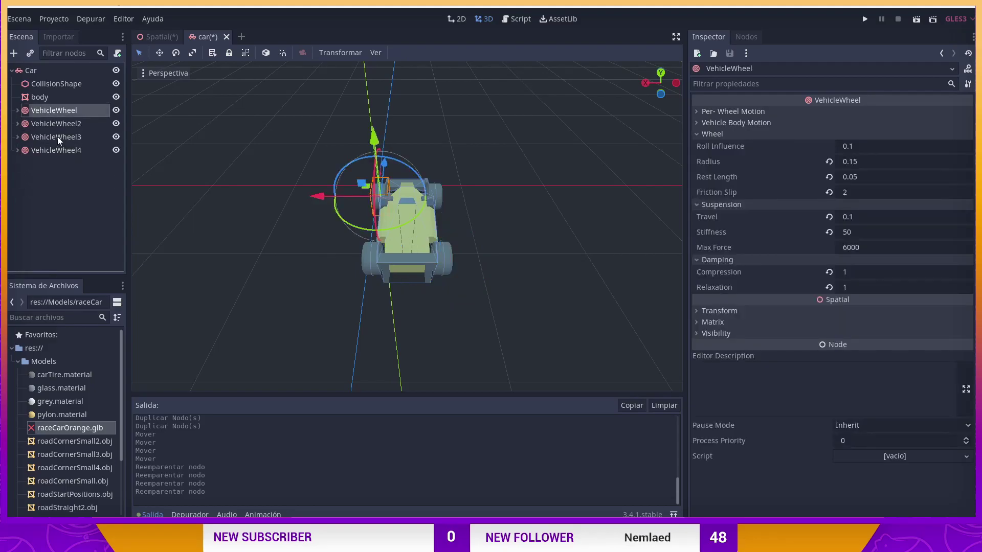
- Enable Use As Steering and Use As Traction on both VehicleWheel and VehicleWheel3
ctrl+click(57, 137)
click(700, 123)
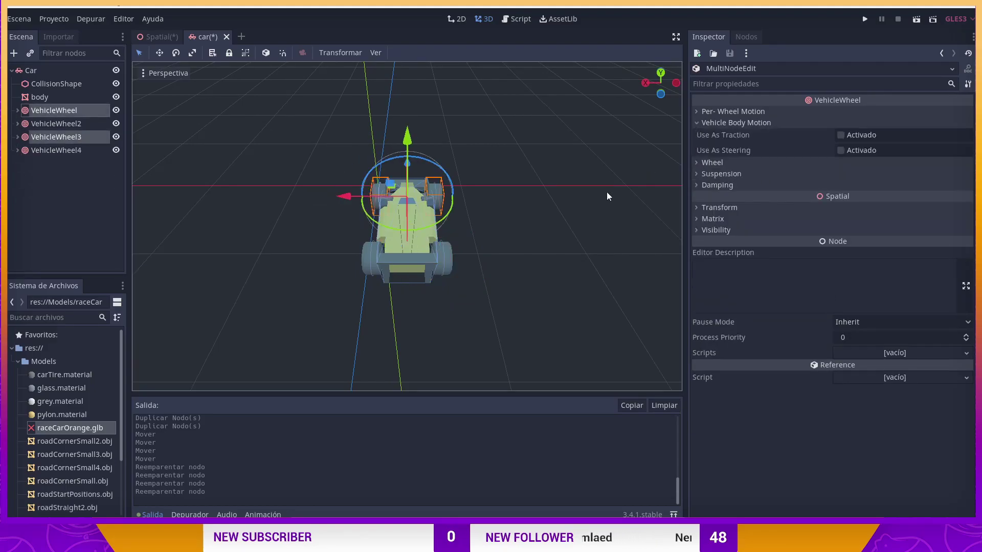
click(842, 151)
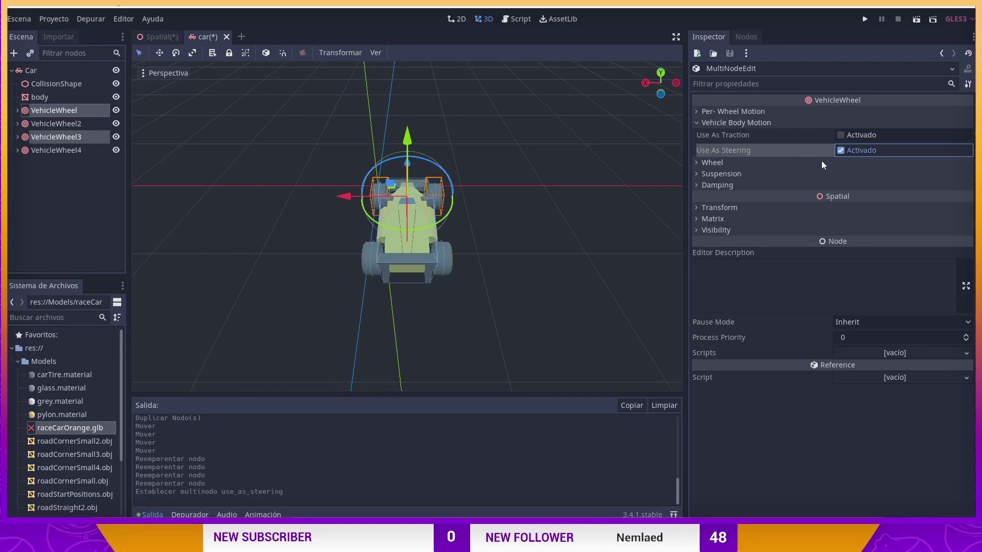
click(840, 135)
- Move VehicleWheel3 directly below VehicleWheel in the tree and save car.tscn
click(55, 137)
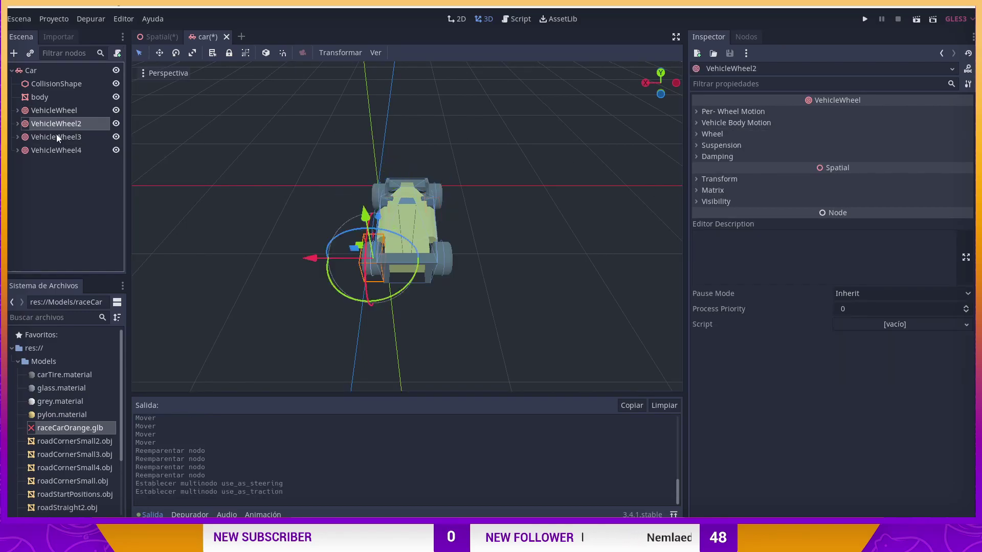
drag(54, 134, 57, 118)
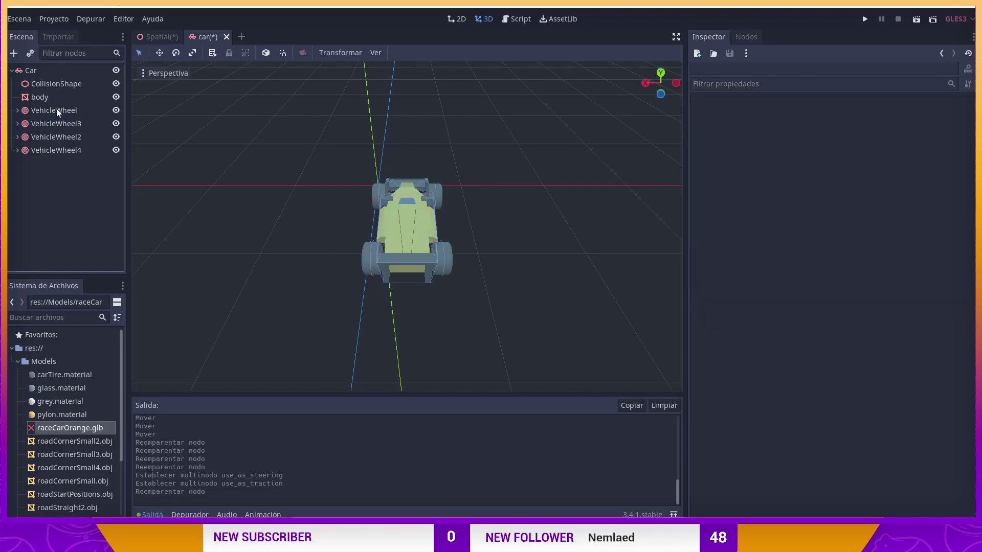
click(55, 137)
click(53, 150)
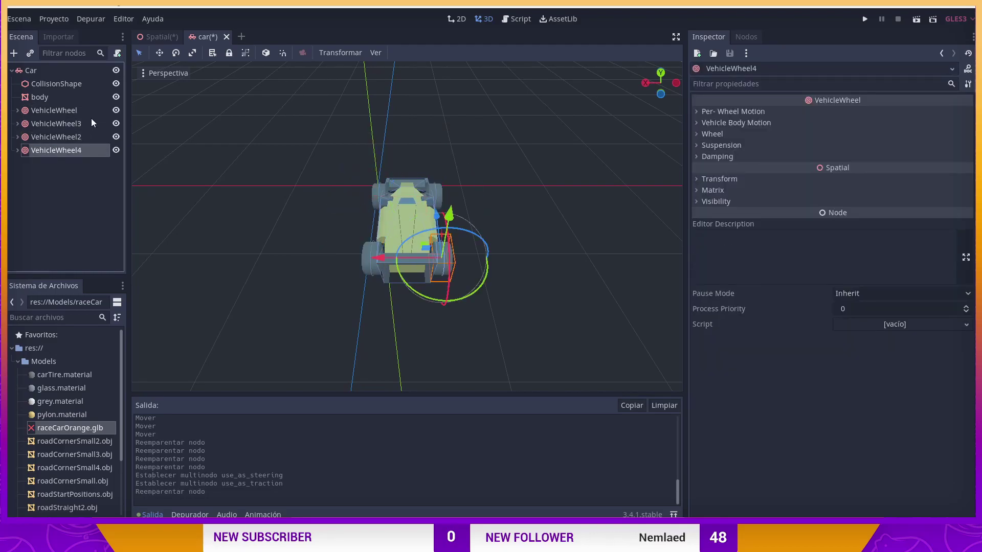
mouse_move(606, 210)
middle_down()
mouse_move(453, 214)
mouse_move(419, 203)
mouse_move(496, 185)
middle_up()
scroll(420, 203, up, 3)
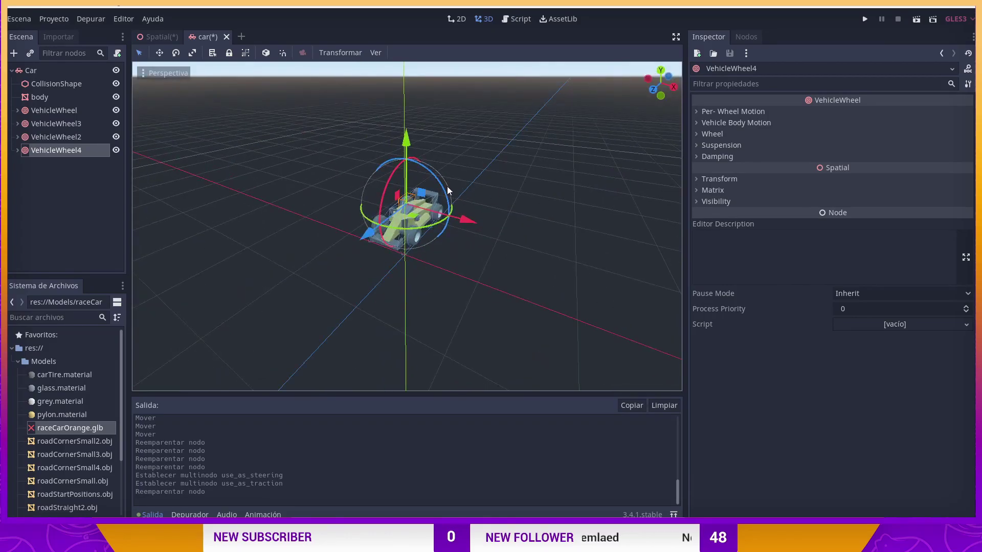
drag(128, 87, 192, 89)
key(ctrl+s)
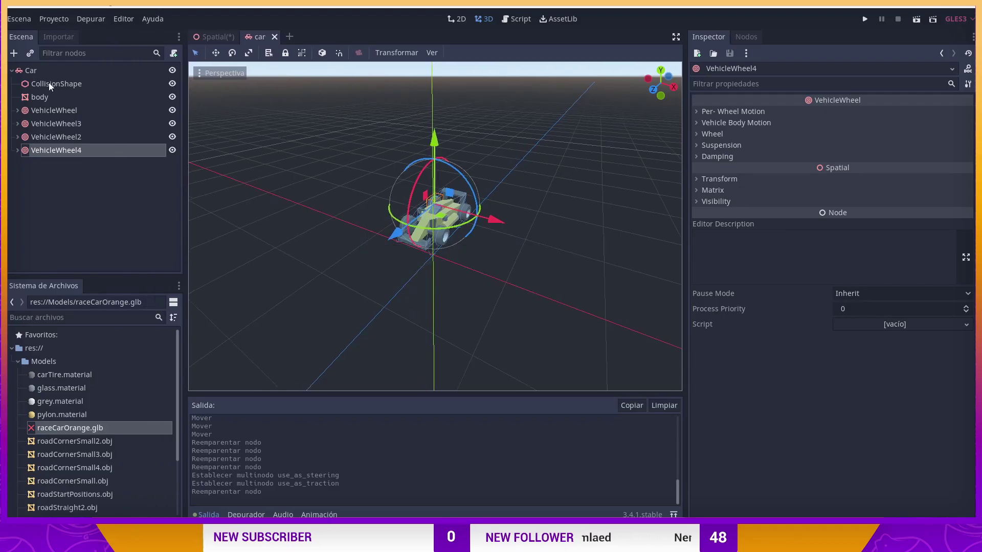
- Attach a new car.gd script to Car, stored in a newly created res://Scripts folder
click(158, 70)
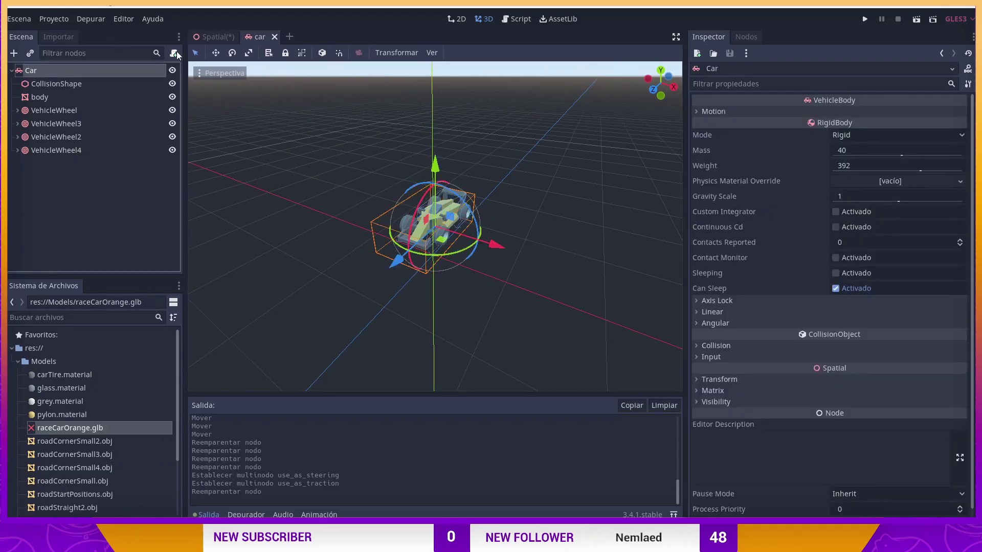
click(174, 55)
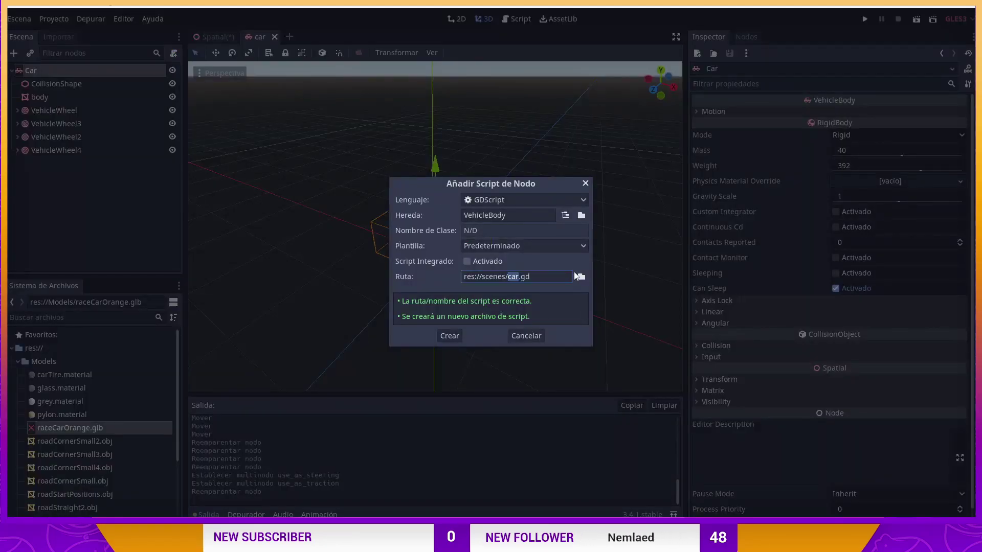
click(580, 278)
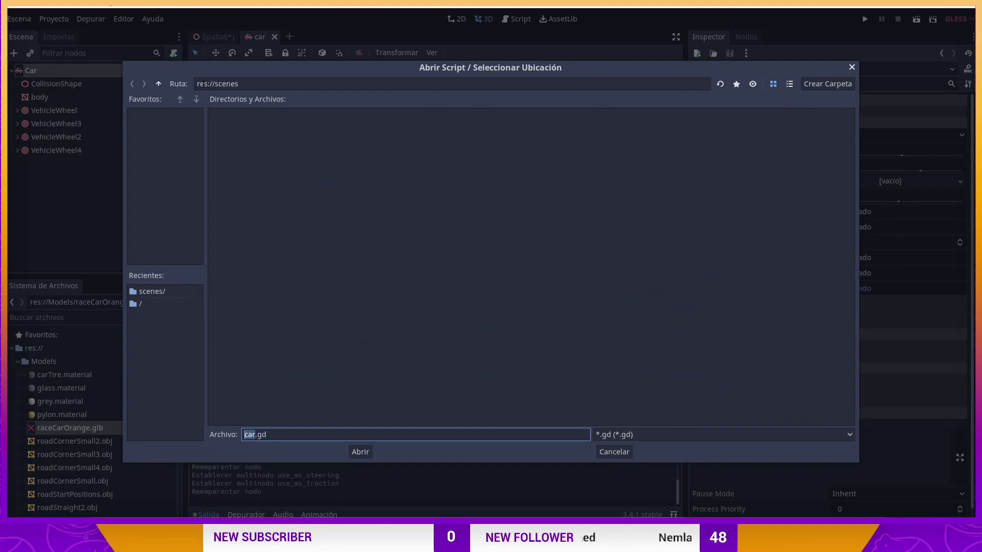
click(159, 83)
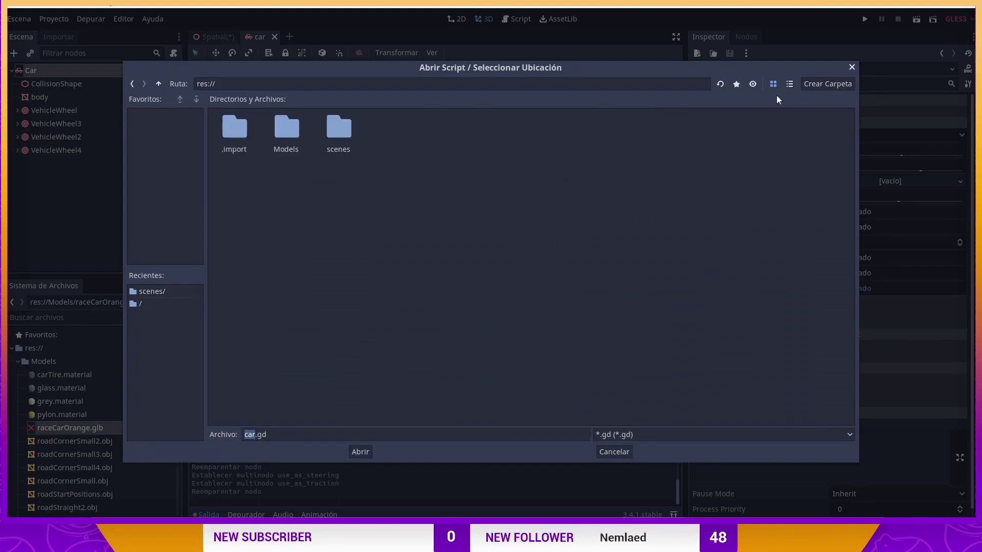
click(839, 83)
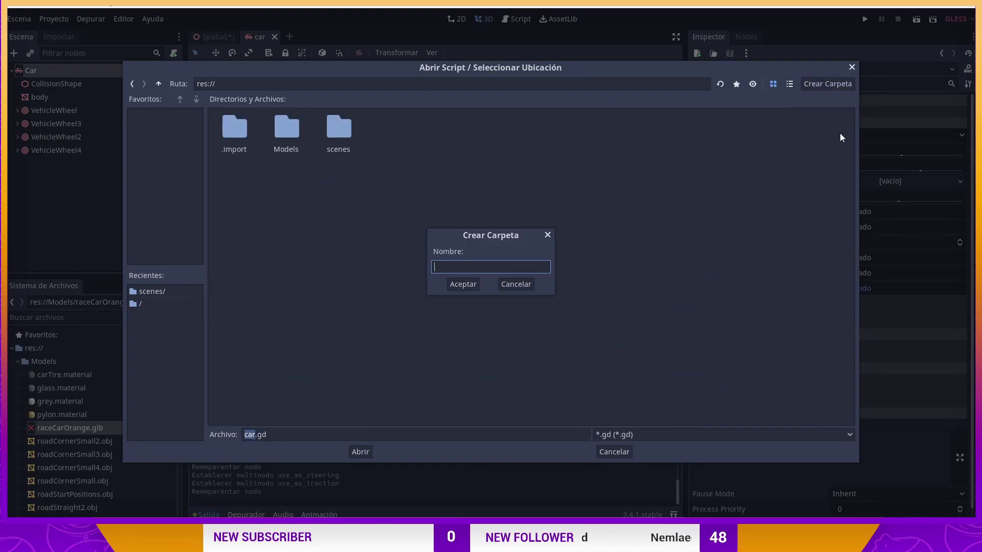
text(Scrip)
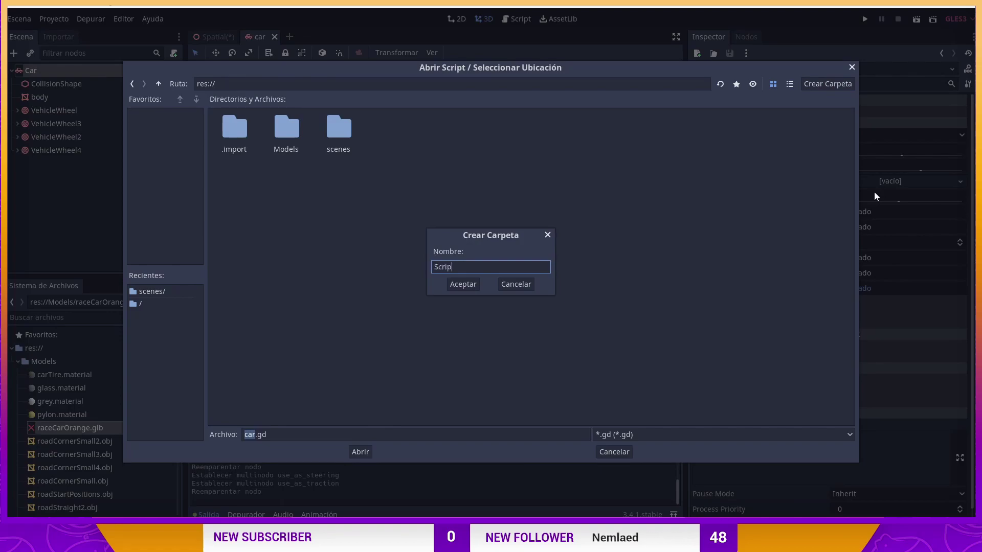
text(ts)
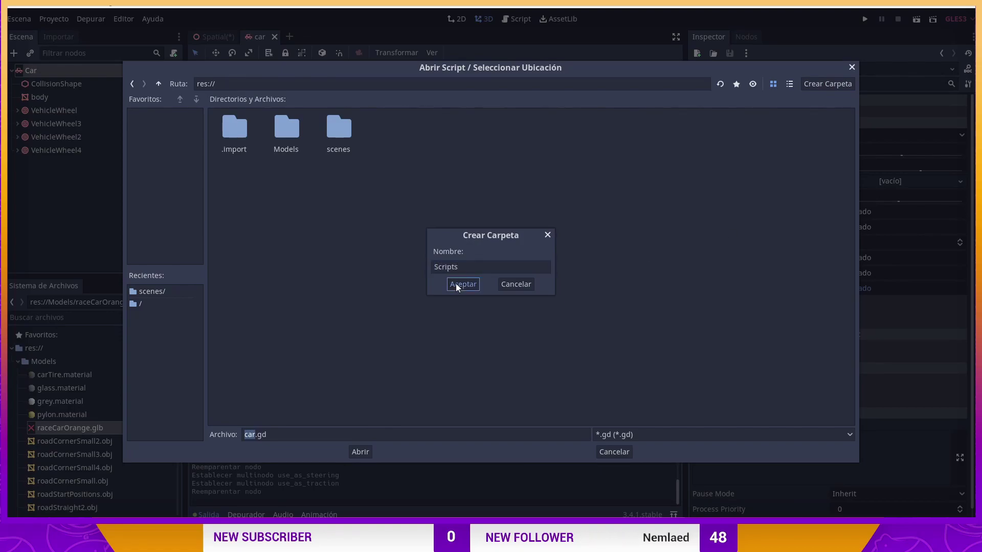
click(455, 284)
click(360, 452)
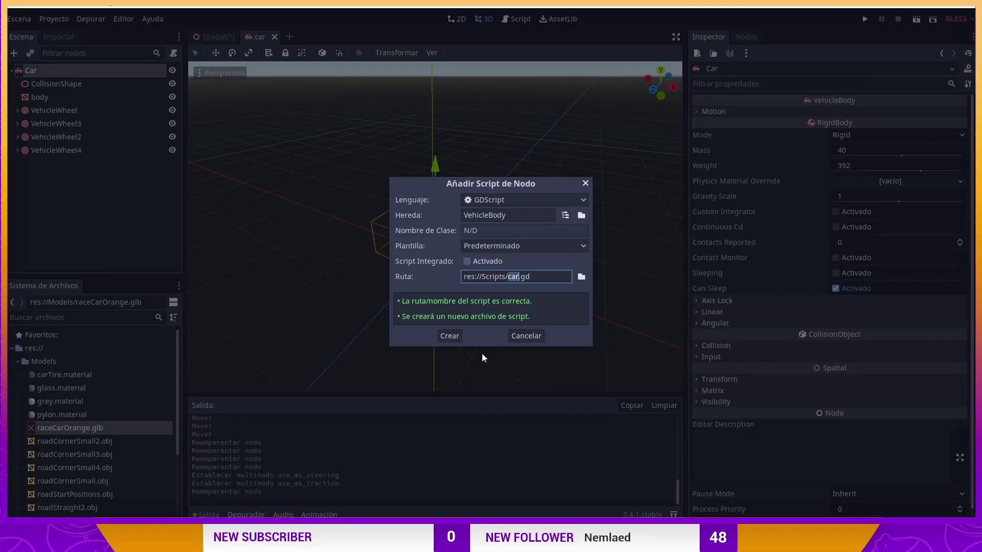
click(449, 336)
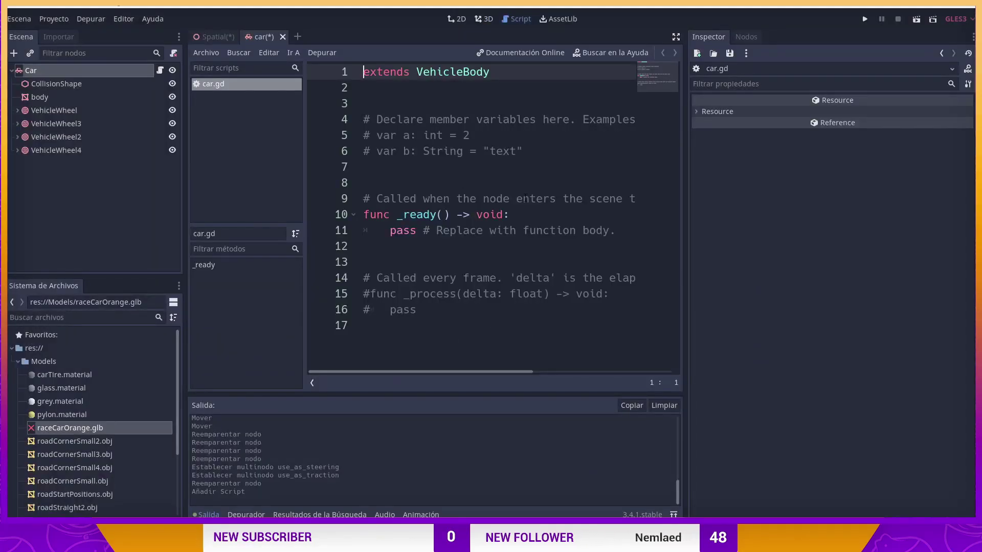
- Delete car.gd's example comments and _ready, uncomment _process(delta), and return to the 3D view
click(676, 36)
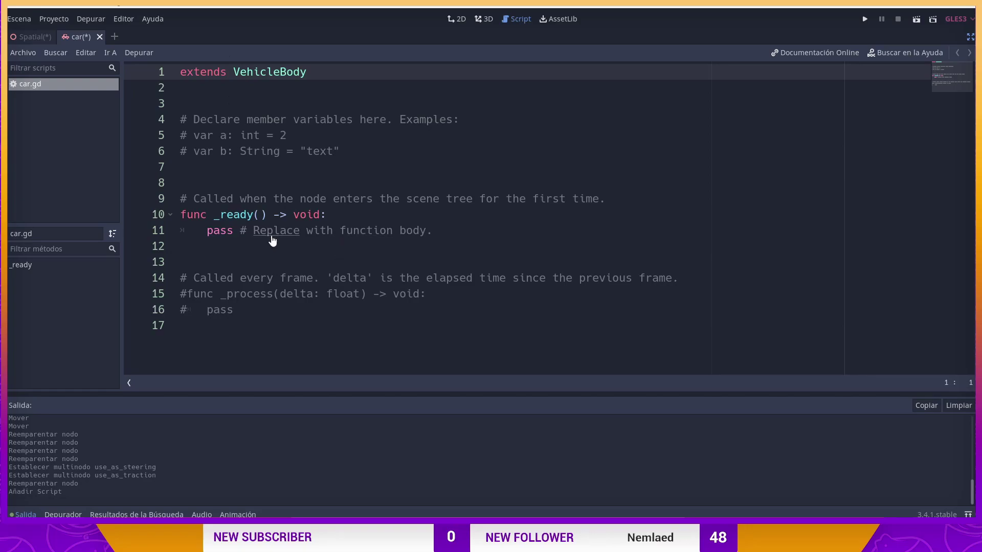
ctrl+scroll(323, 261, up, 1)
ctrl+scroll(322, 262, up, 1)
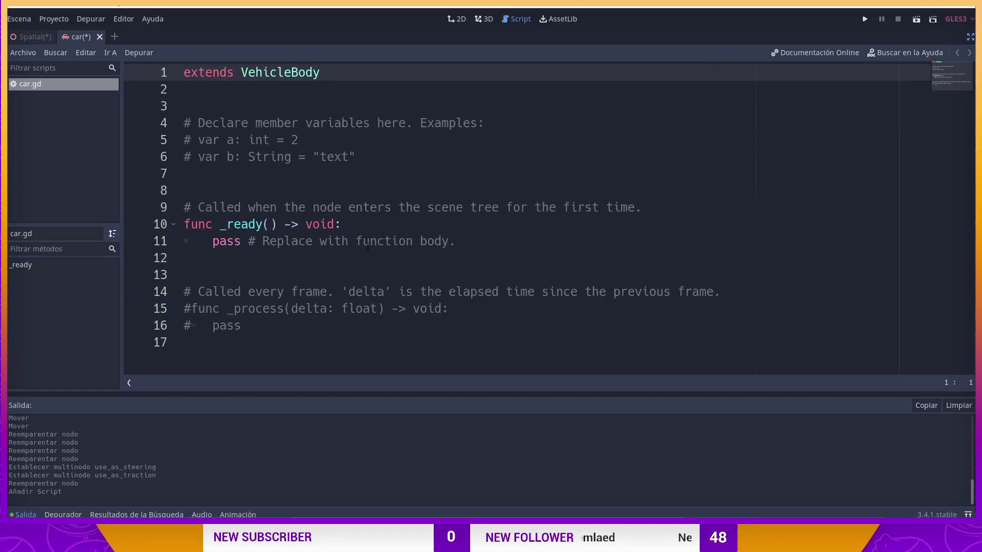
drag(282, 285, 199, 88)
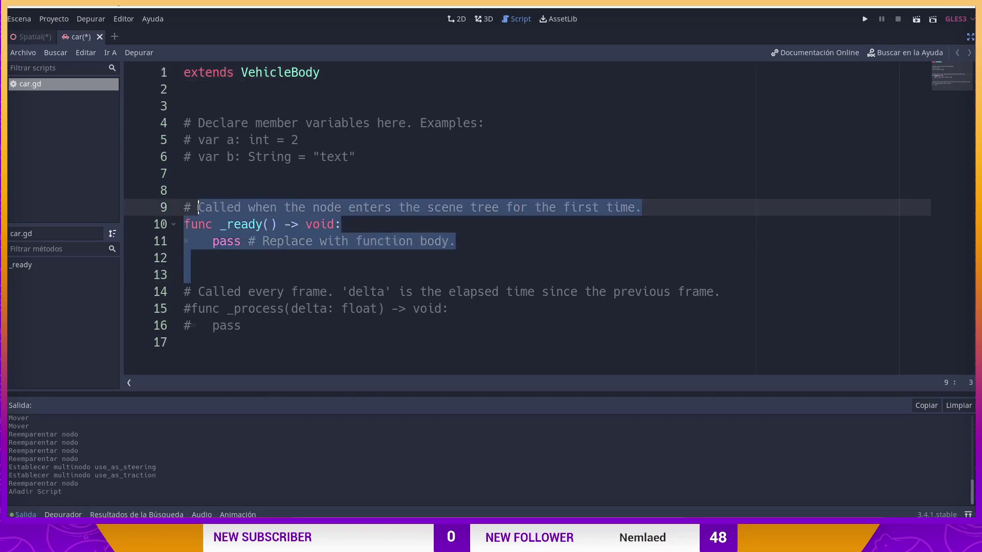
key(BackSpace)
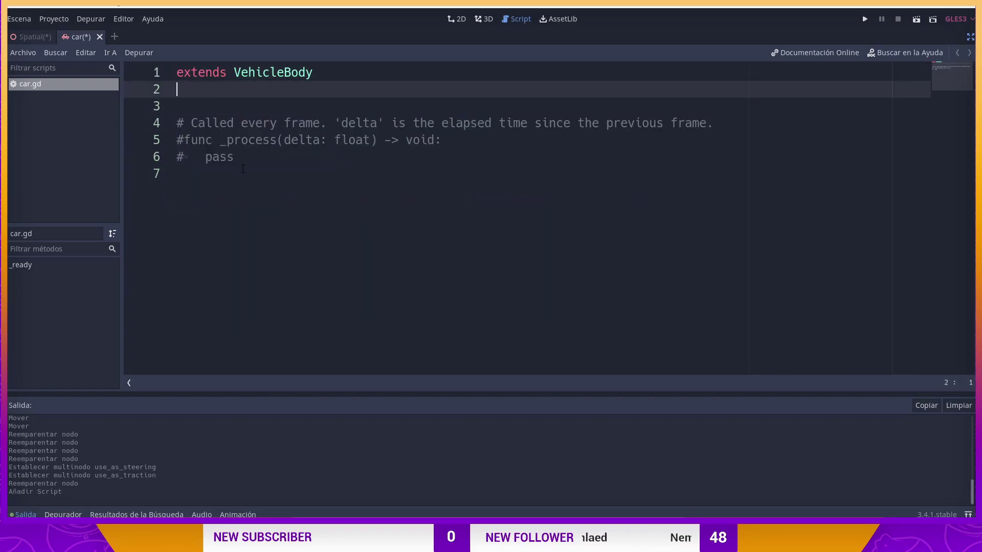
drag(243, 172, 164, 143)
key(ctrl+k)
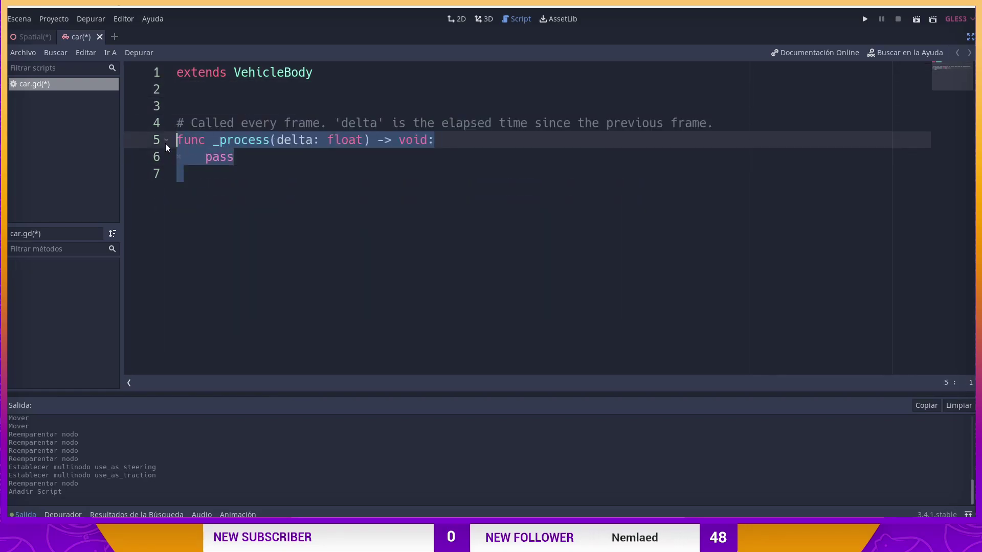
click(714, 123)
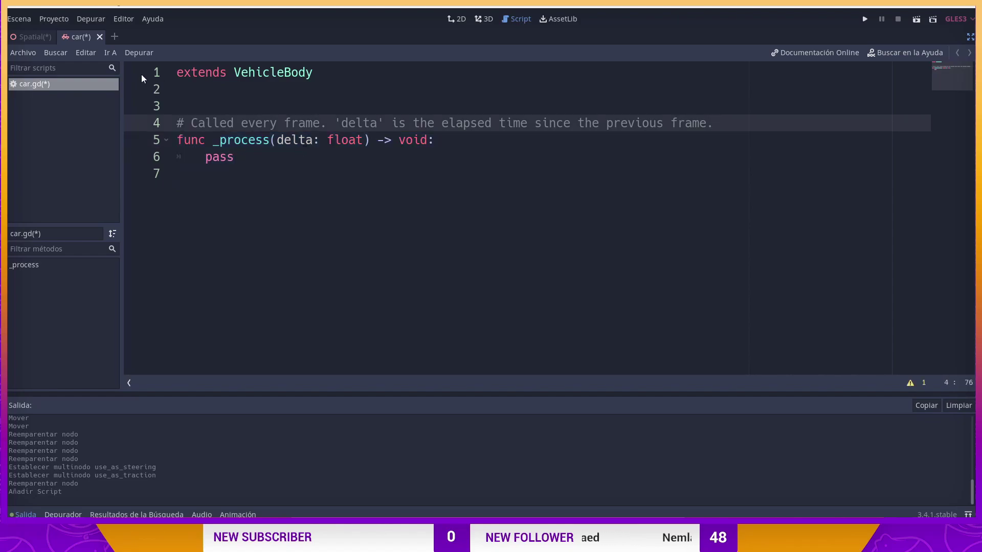
key(ctrl+F2)
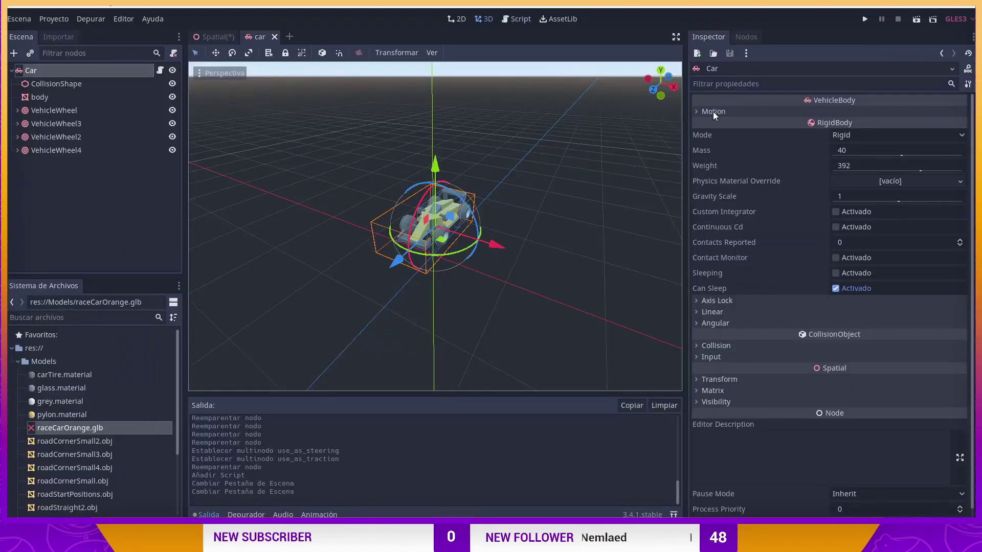
- Expand Car's VehicleBody Motion section, showing Engine Force, Brake and Steering at 0
click(713, 111)
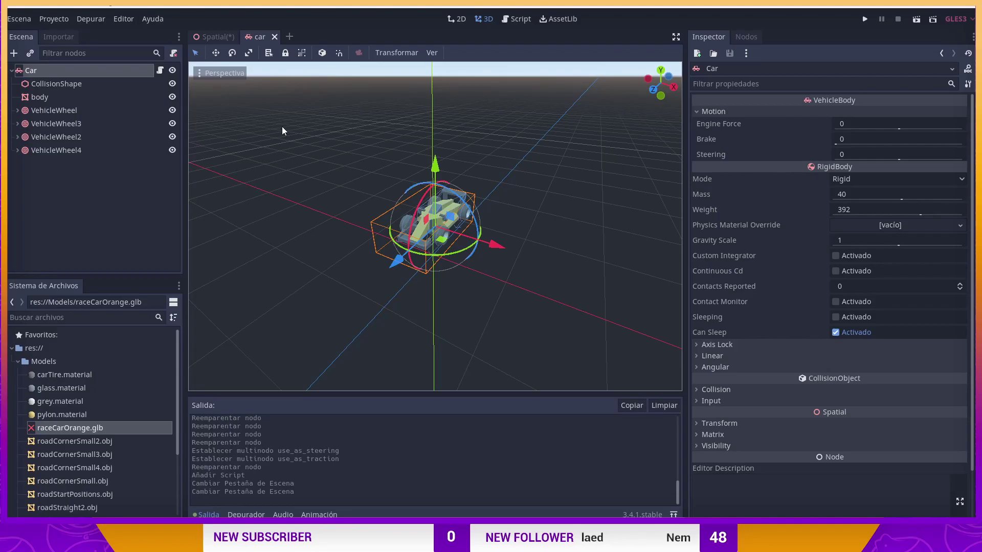
- Add the variable line 'var force = 200' to car.gd
click(159, 70)
click(384, 106)
key(Return)
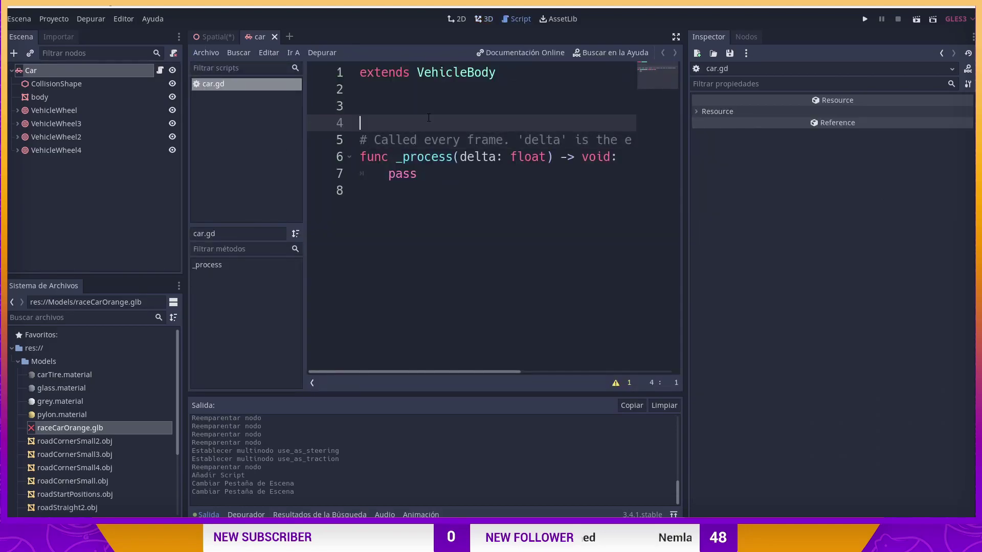
key(Up)
text(var )
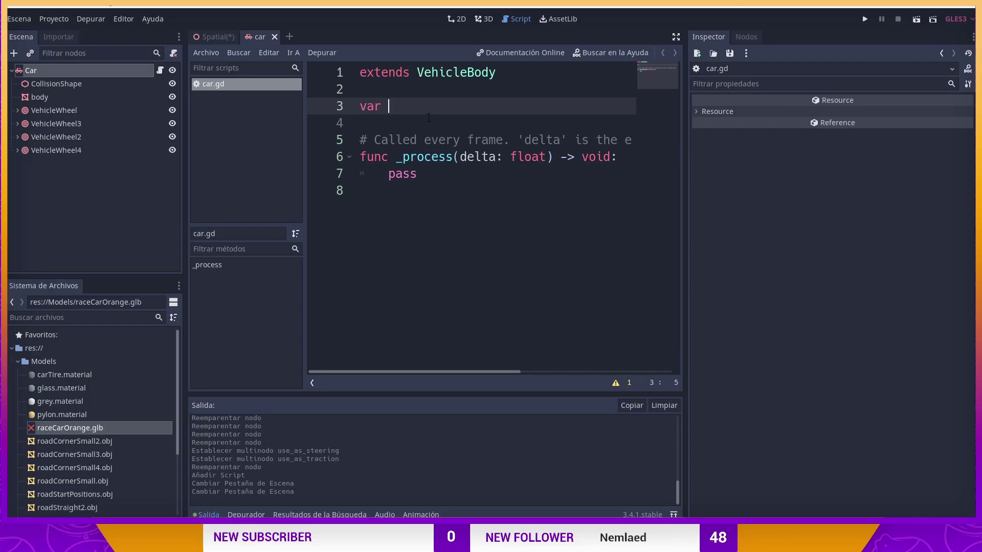
text(force = 200)
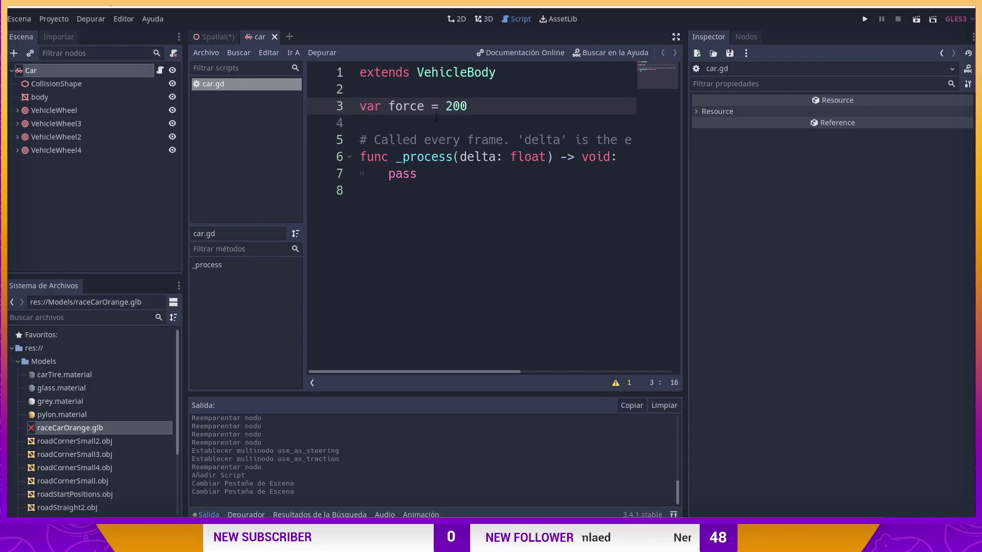
key(Down)
key(Down)
key(Down)
key(Up)
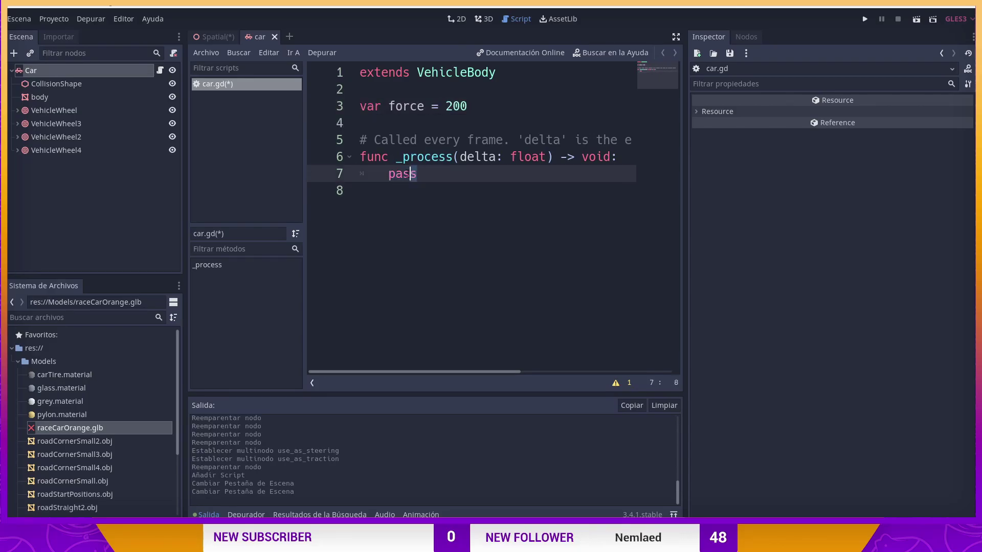
key(Home)
- Replace pass with engine_force = Input.get_action_strength("ui_up") * force
click(677, 36)
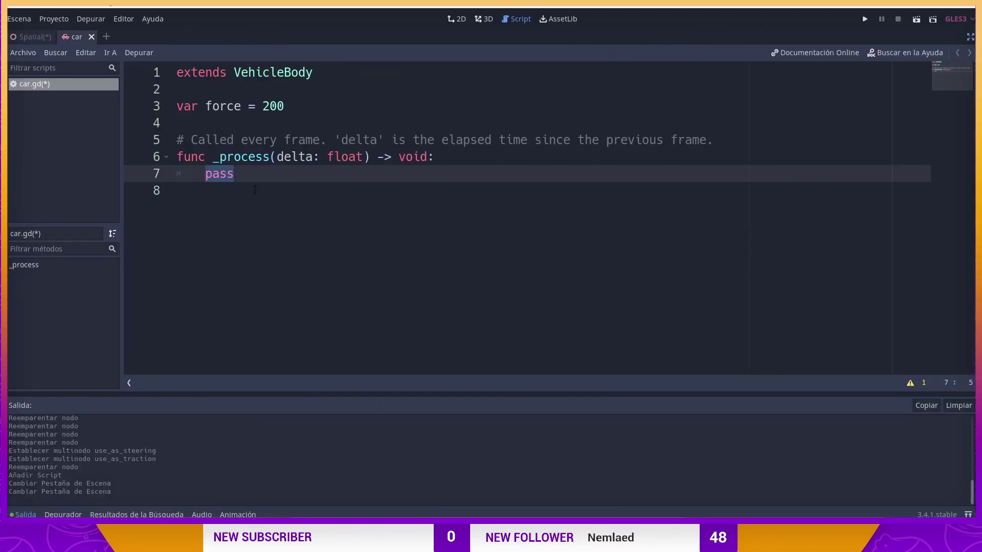
double_click(212, 174)
text(engi)
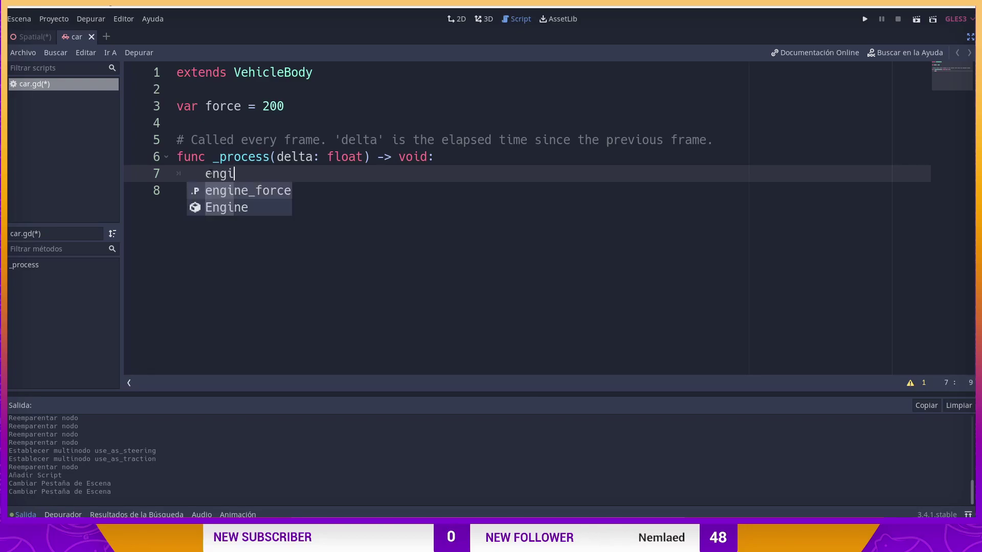
key(Return)
text(= )
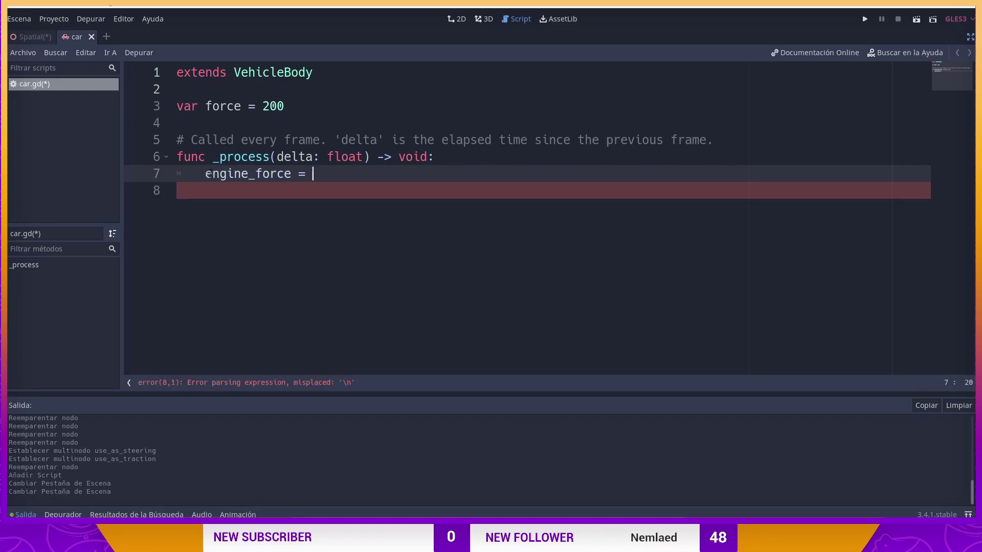
text(Input.)
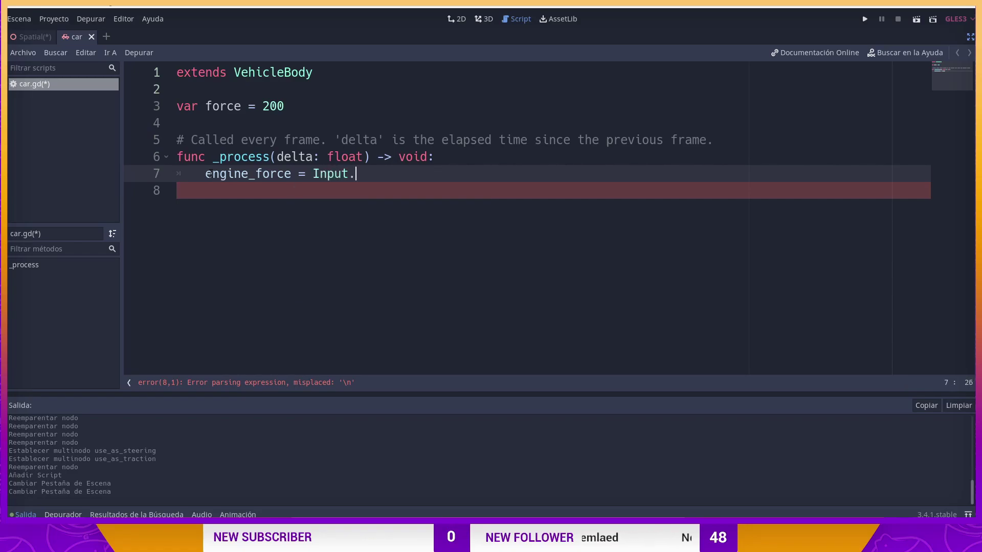
text(getAc)
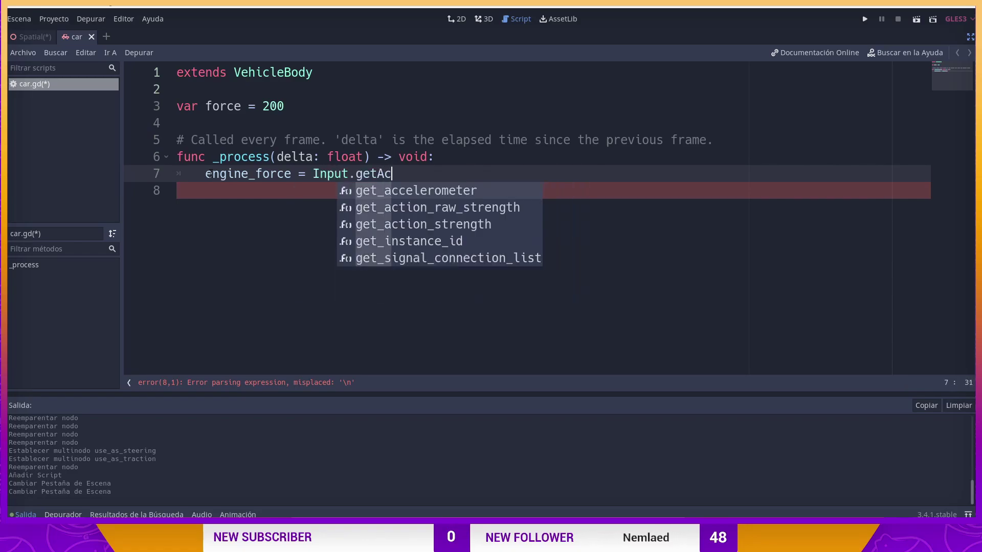
key(BackSpace)
key(BackSpace)
text(_ac)
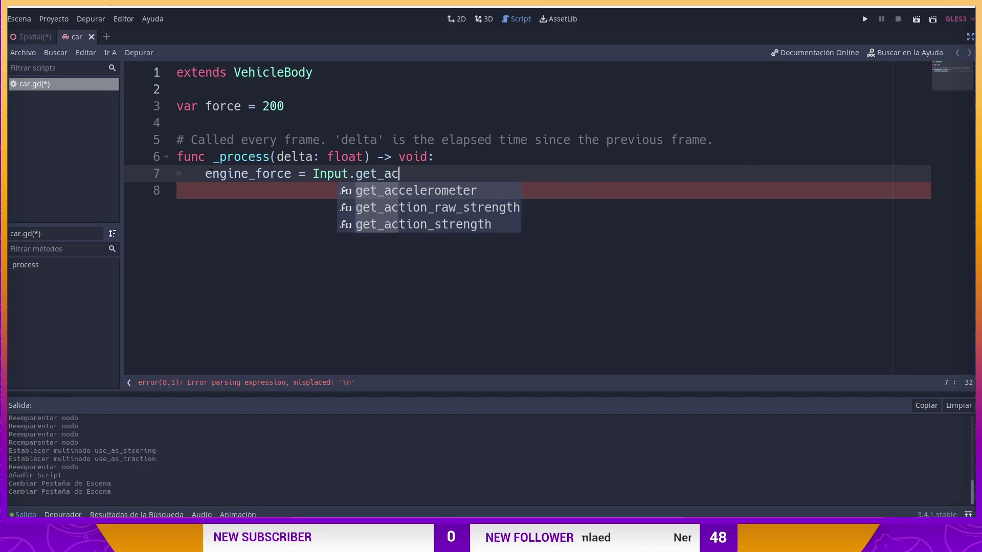
text(t)
key(Down)
key(Return)
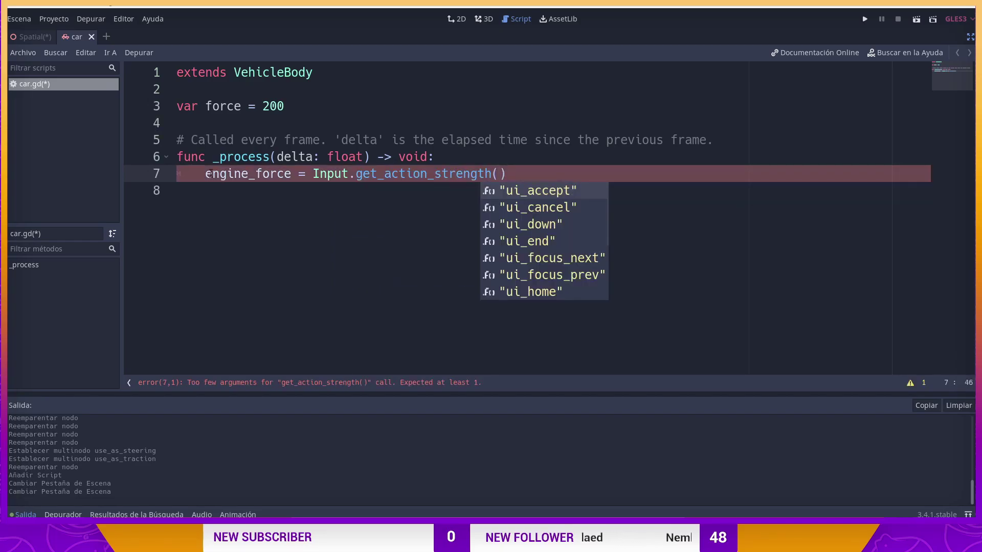
text("ui)
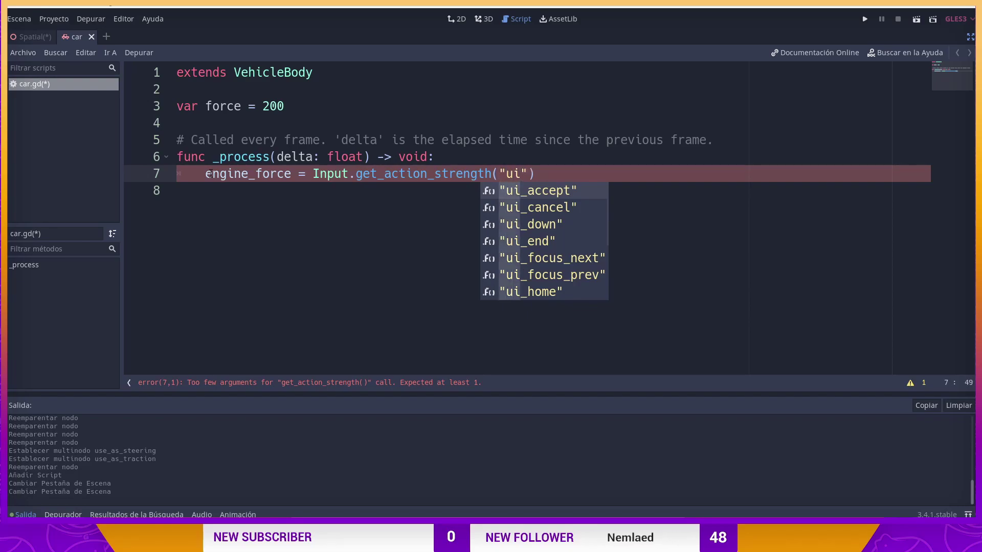
text(_up") * )
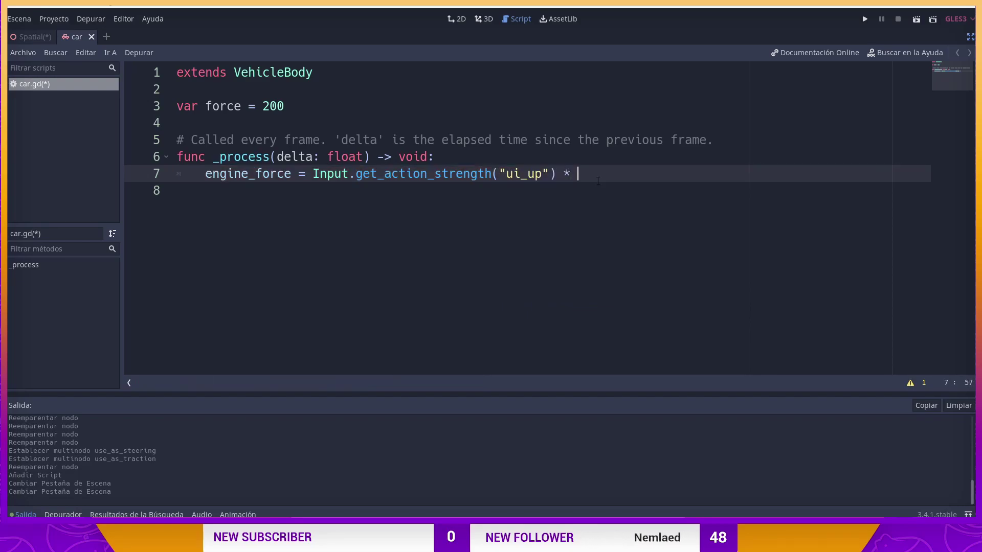
text(force)
- Add a line setting brake from Input.get_action_strength("ui_down")
key(Return)
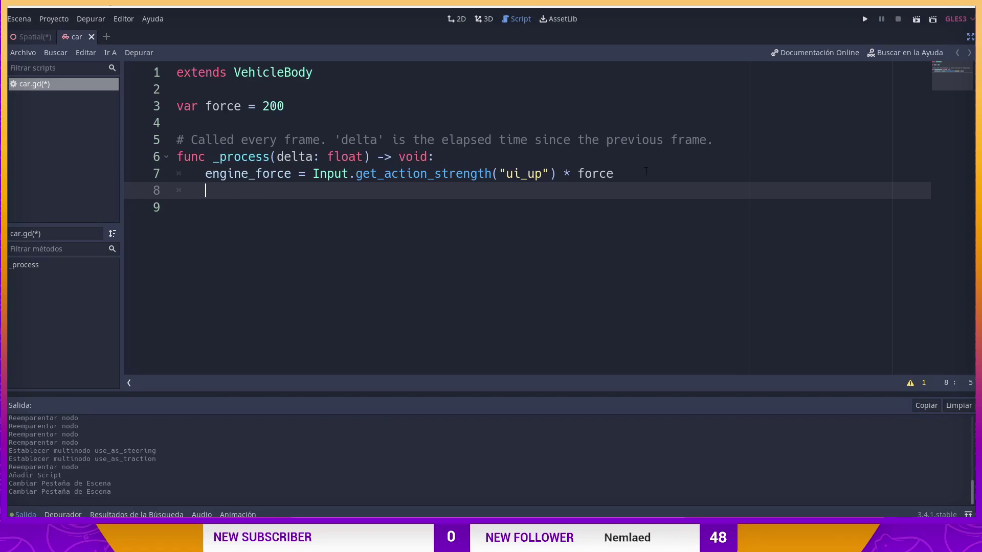
text(br)
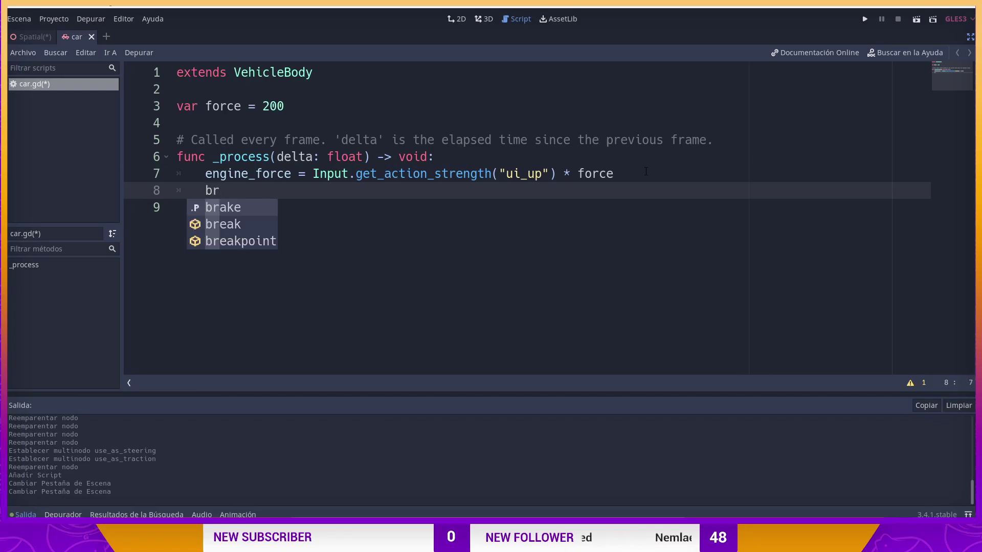
key(Return)
text(= )
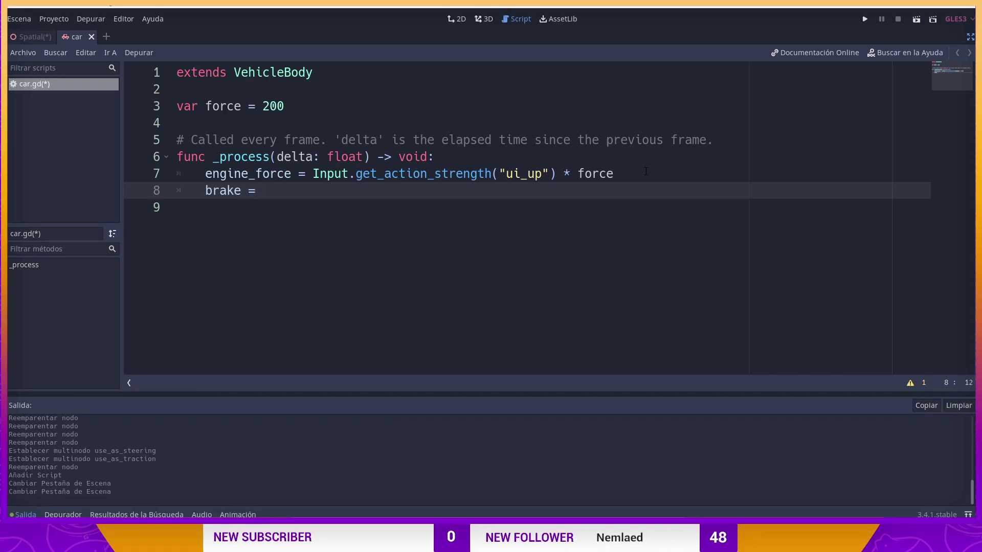
text(Input.get_ac)
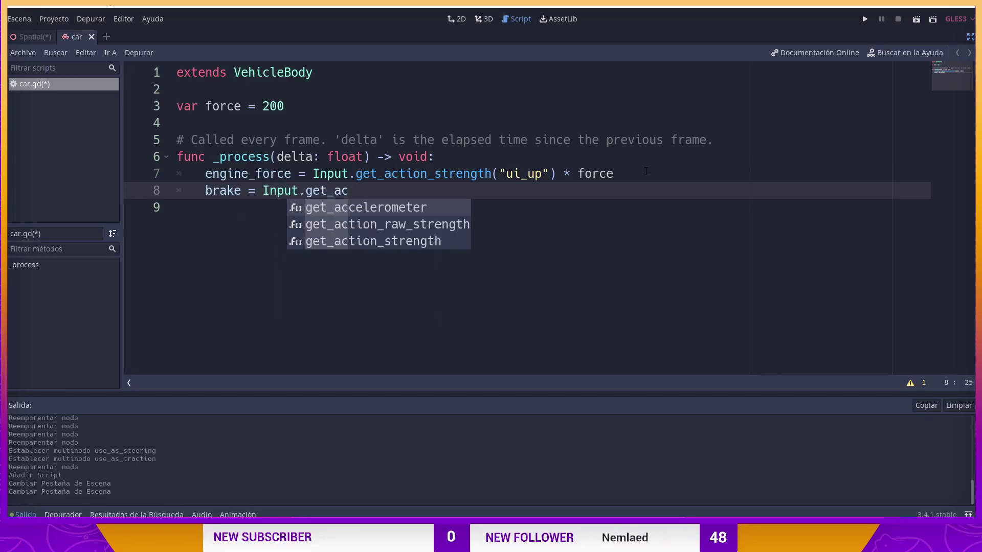
key(BackSpace)
key(BackSpace)
text(acti)
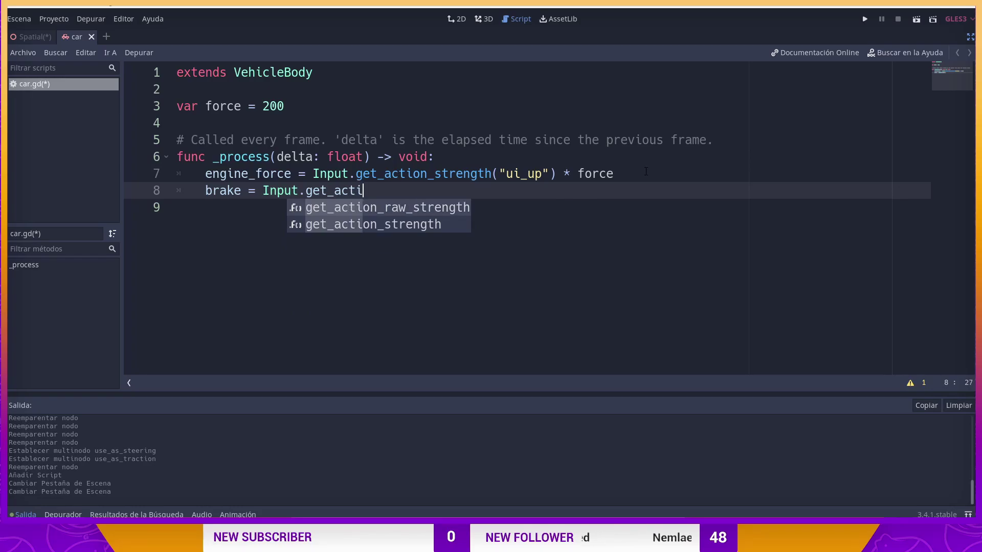
key(Down)
key(Return)
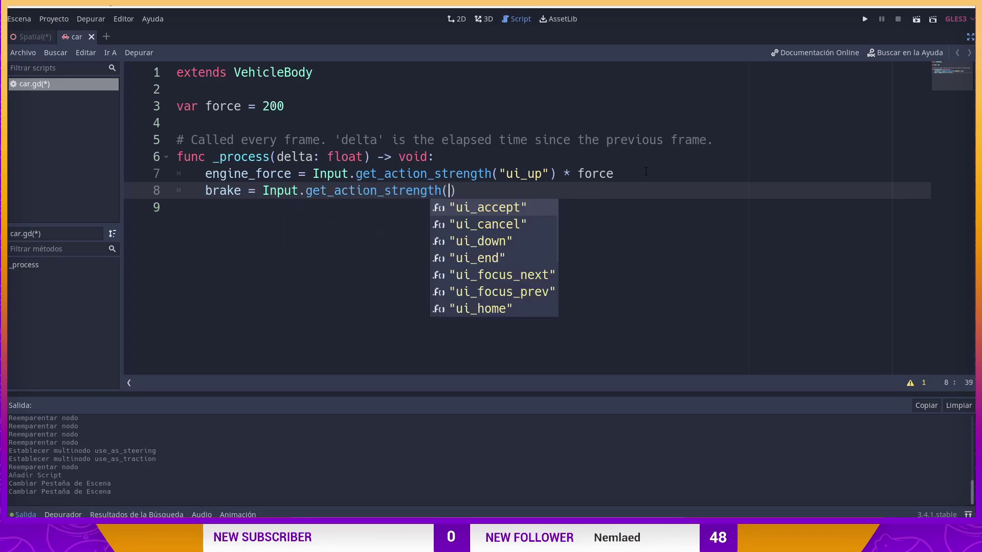
text("ui_)
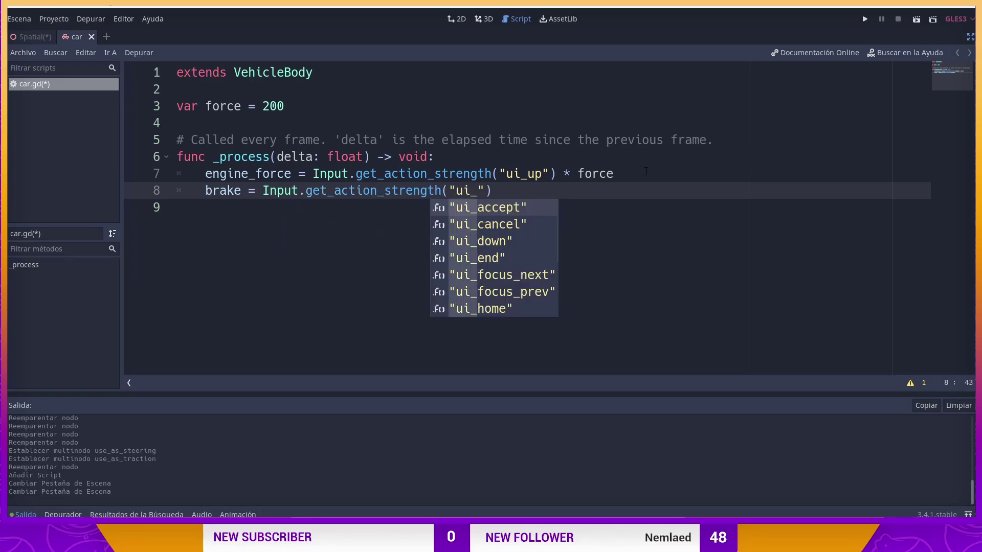
text(do)
key(Return)
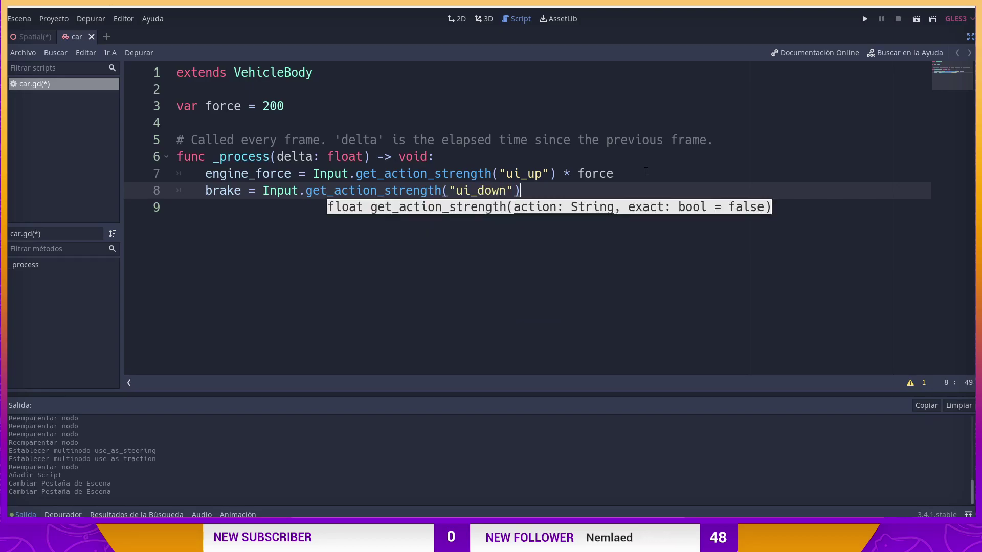
key(Escape)
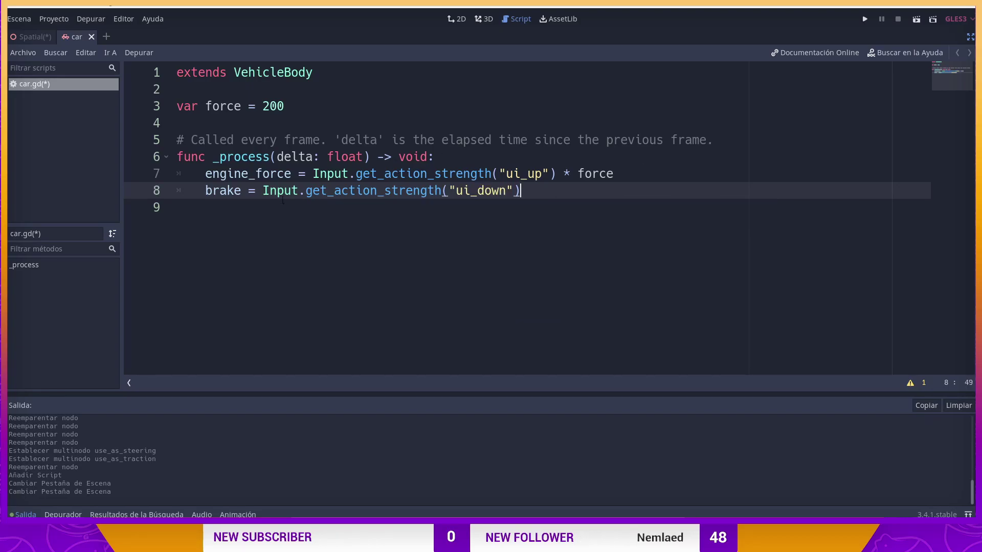
drag(522, 190, 264, 190)
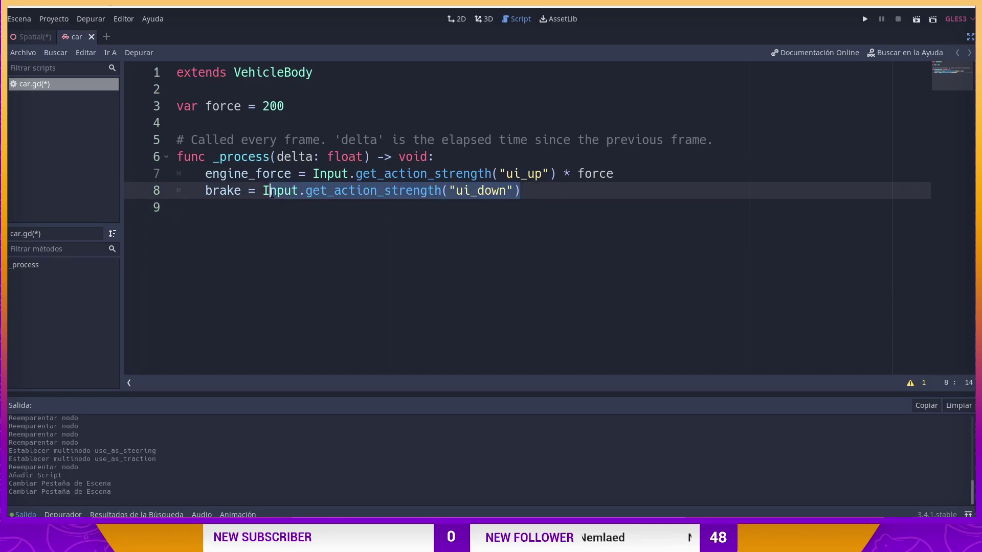
click(529, 191)
- On line 9 of car.gd, write steering = Input.get_action_strength("ui_left") with autocomplete
key(Return)
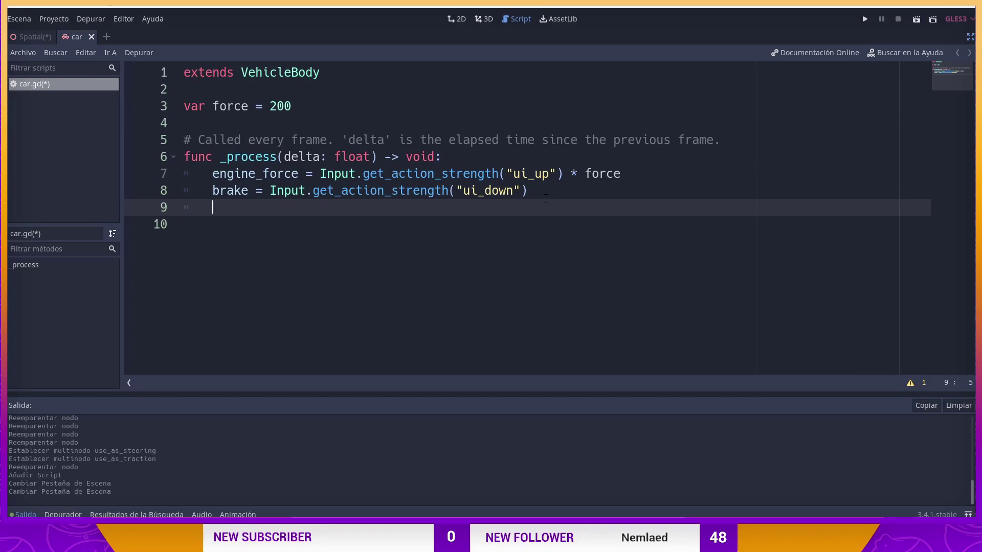
text(st)
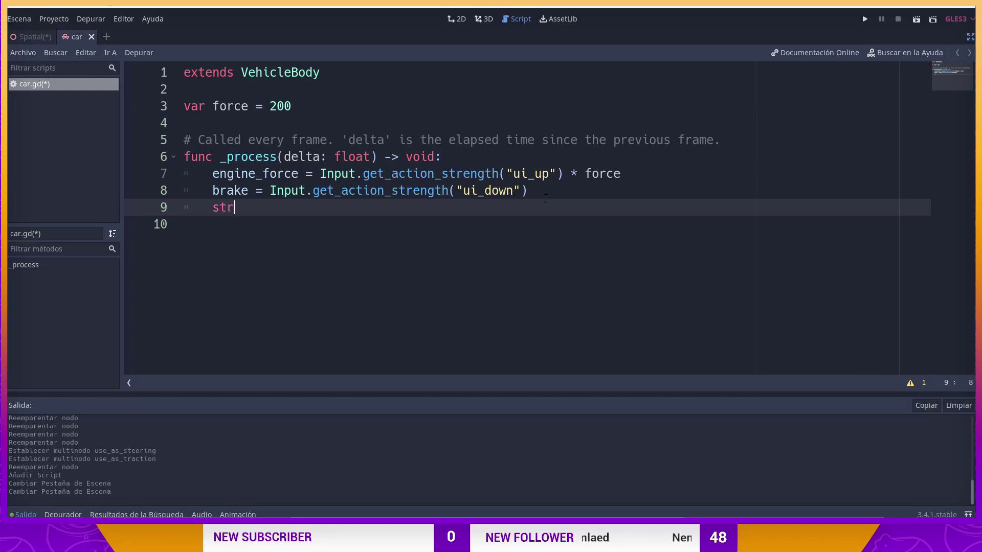
key(BackSpace)
text(t)
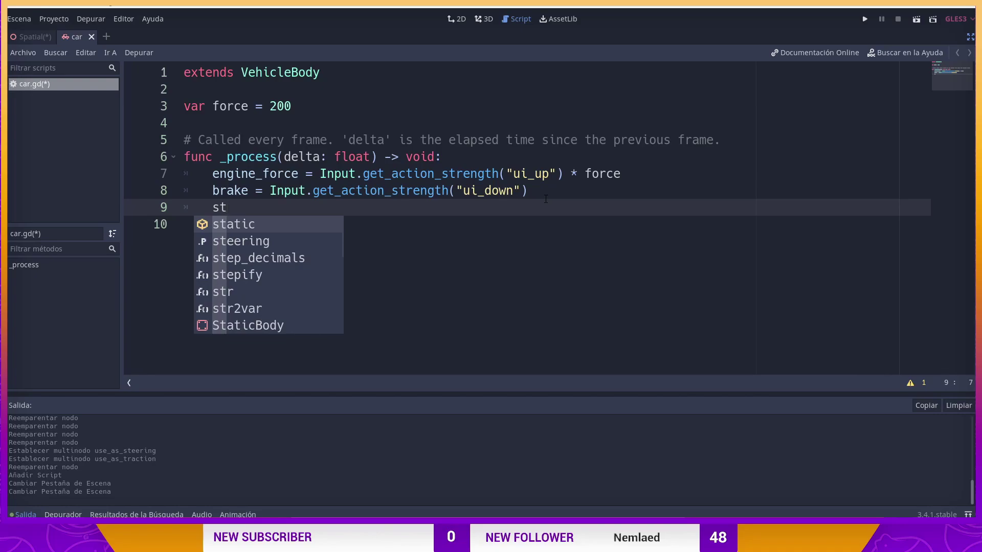
key(Down)
key(Return)
text(= )
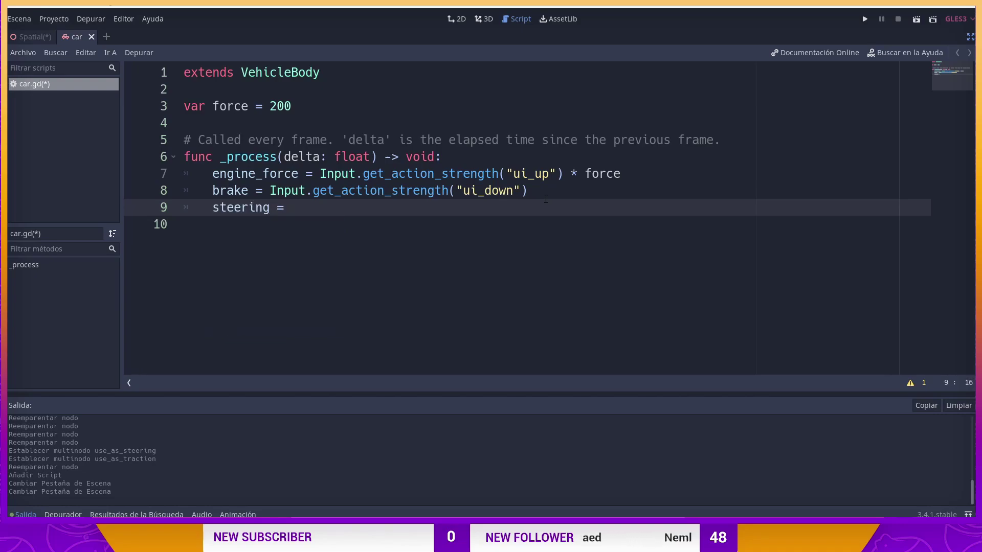
text(Inpu)
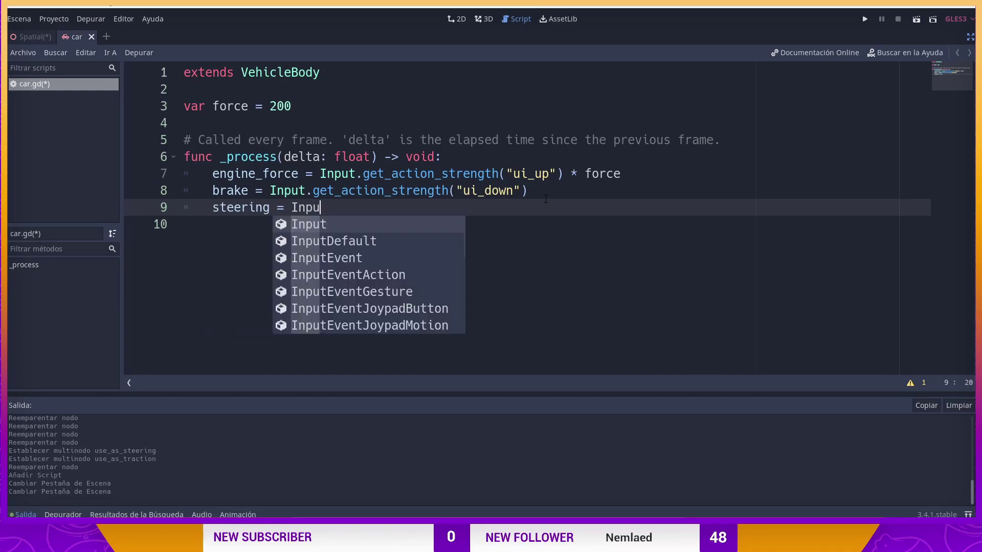
key(Return)
text(.get)
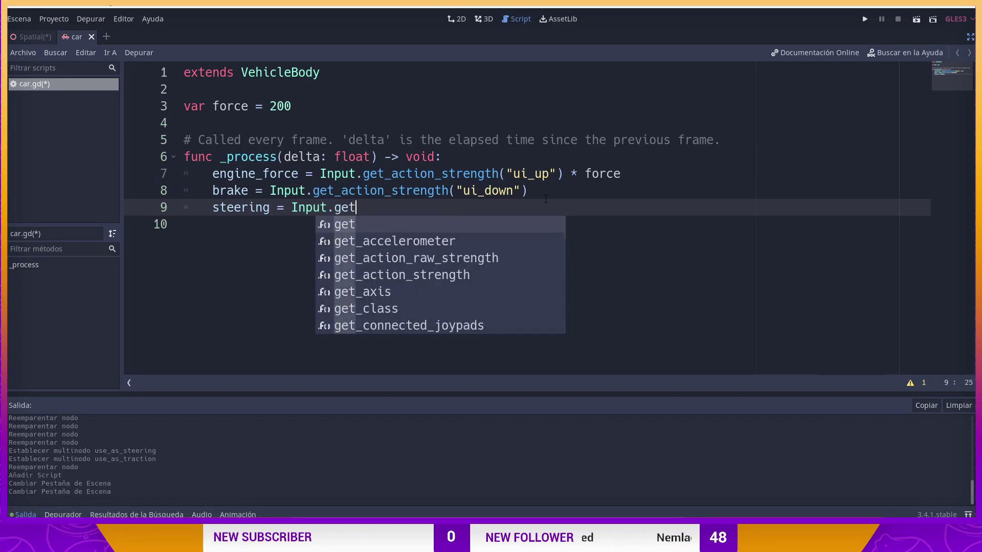
text(_act)
key(Down)
key(Return)
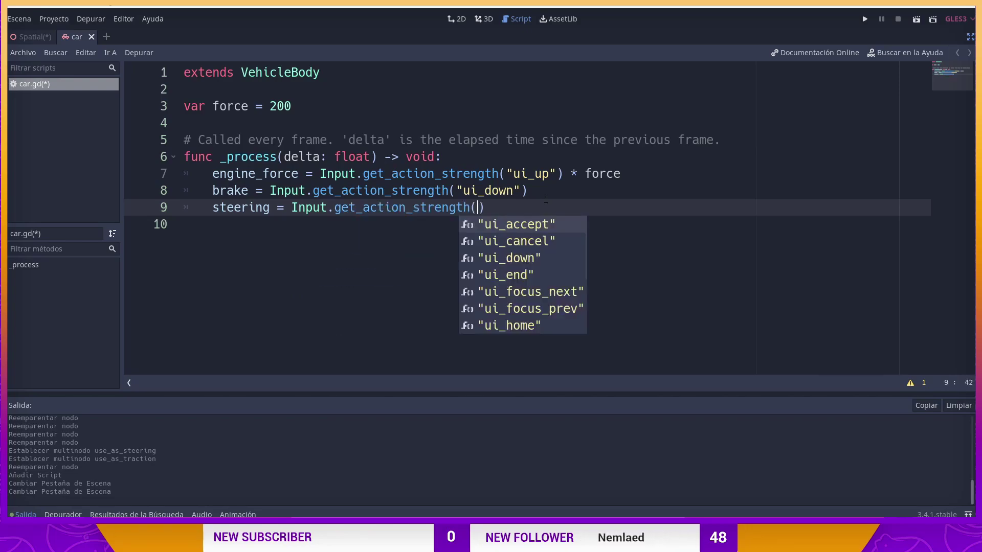
text(")
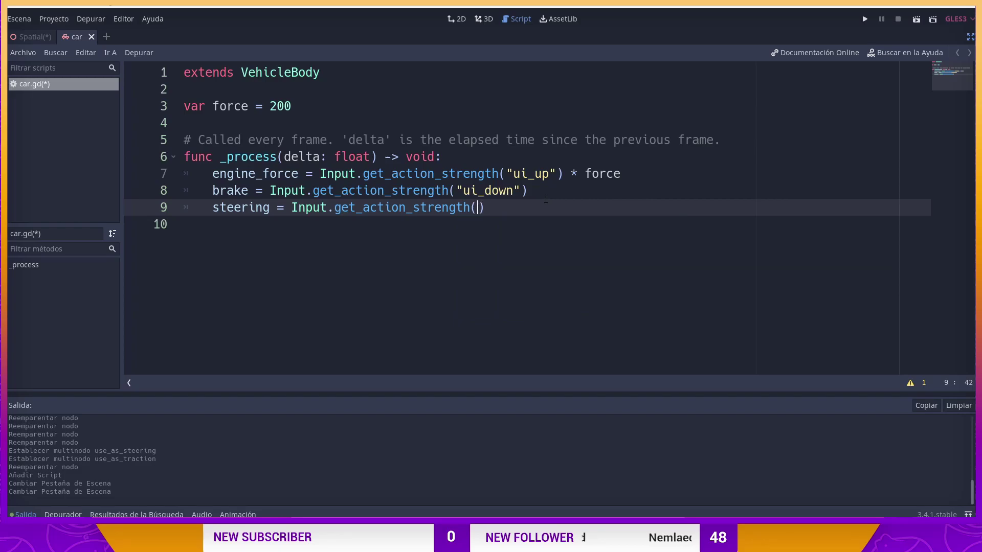
text(ui)
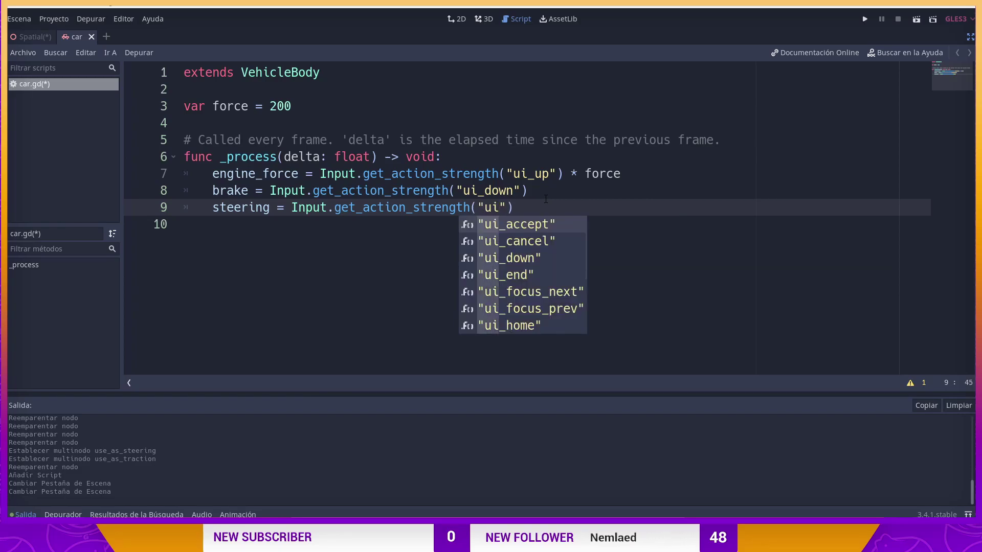
text(_l)
key(Return)
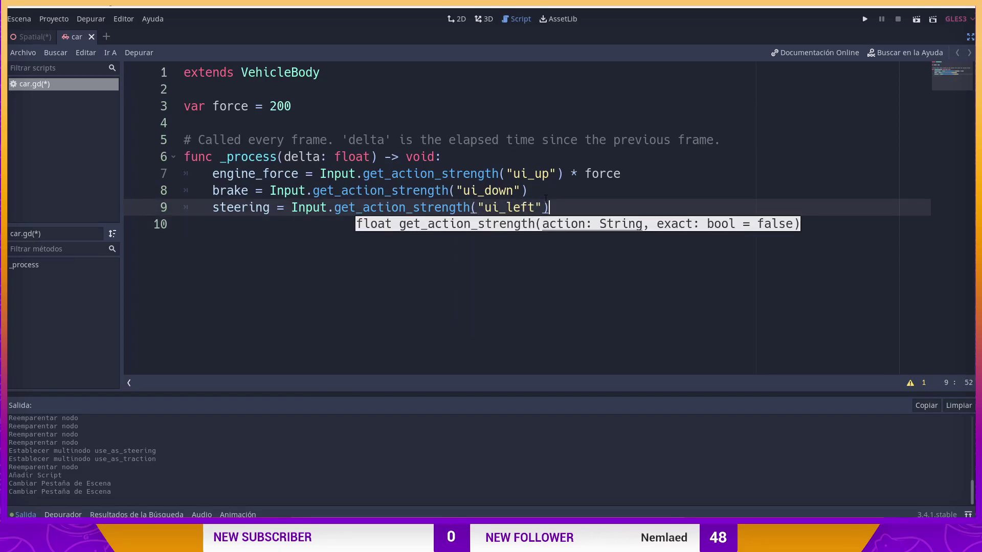
- Subtract the pasted Input.get_action_strength("ui_right") from steering and save car.gd
text( -)
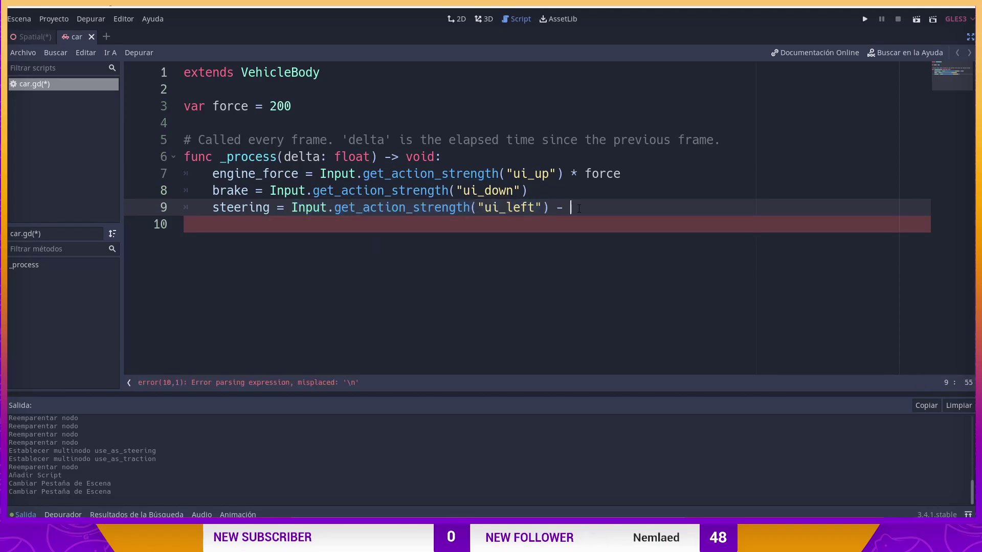
text(Input.get_action_strength("ui_left"))
click(810, 208)
key(BackSpace)
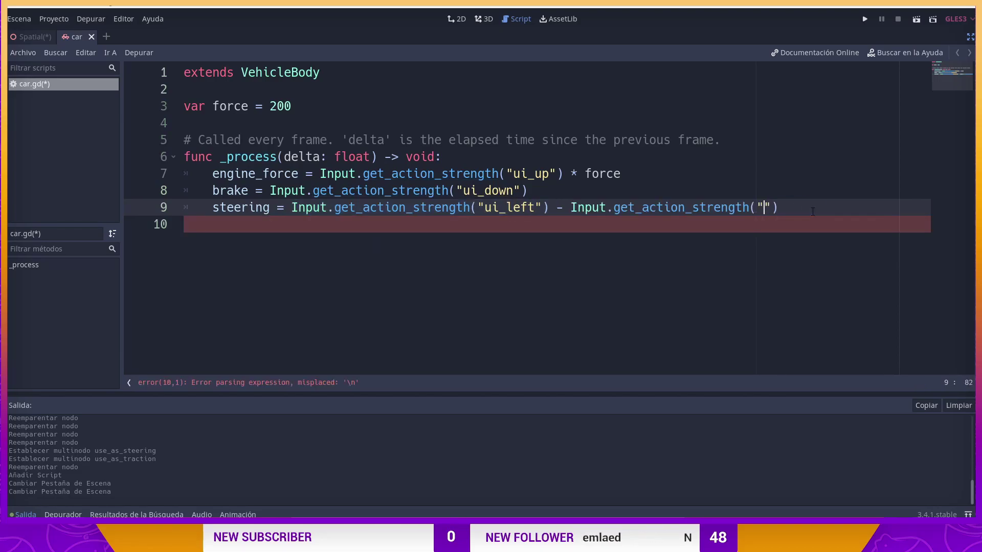
text(ui_r)
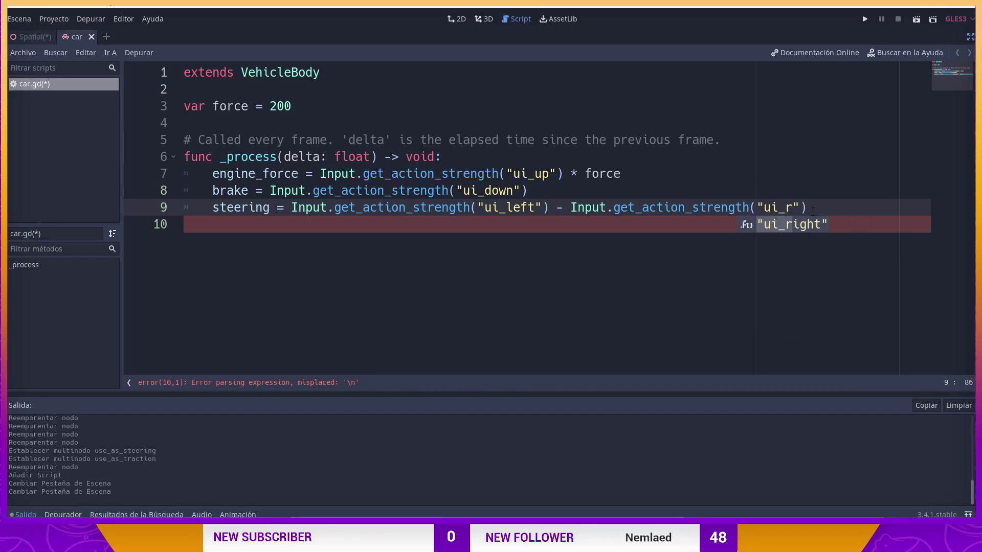
key(Return)
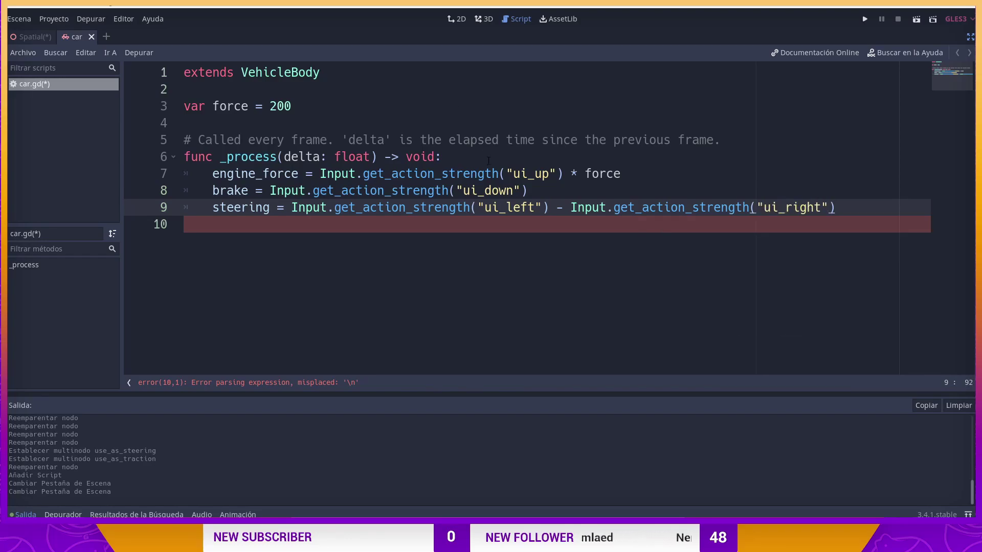
drag(844, 203, 206, 172)
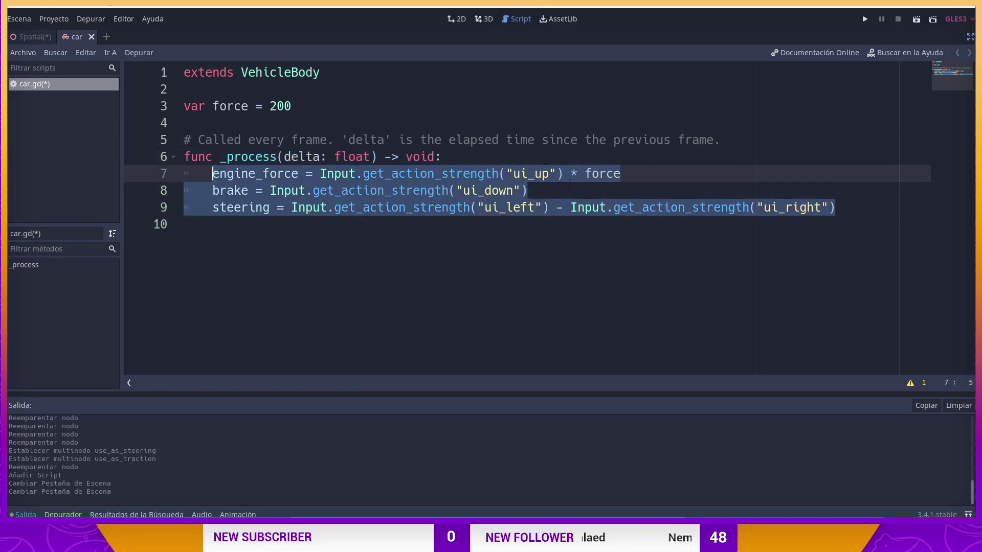
key(ctrl+s)
- Leave distraction-free mode and instance scenes/car.tscn into the Spatial track scene in 3D
click(790, 153)
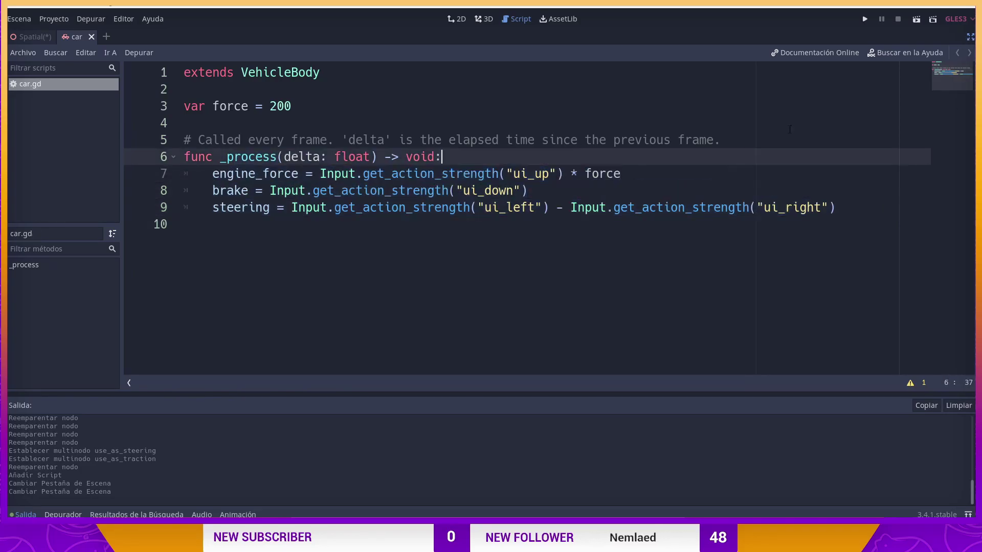
click(968, 37)
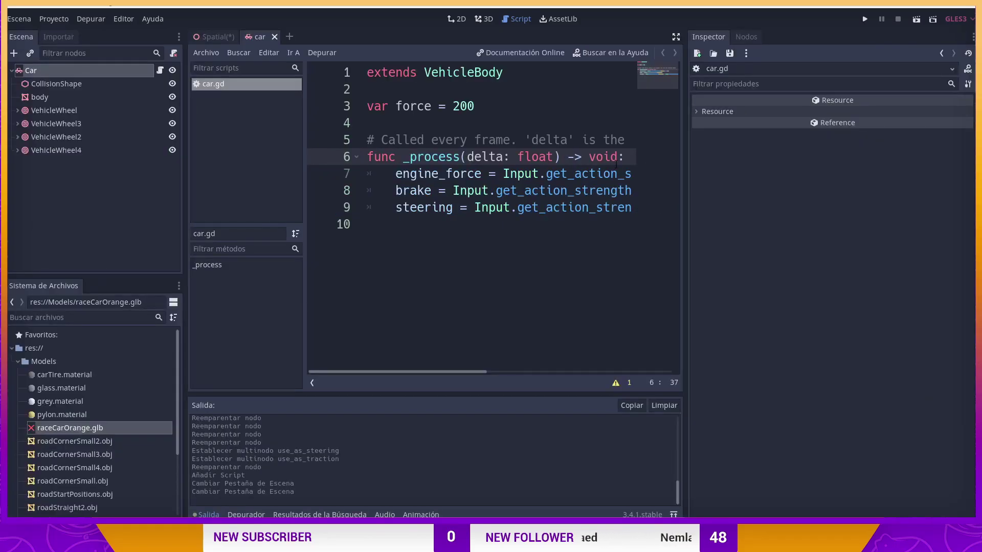
click(215, 36)
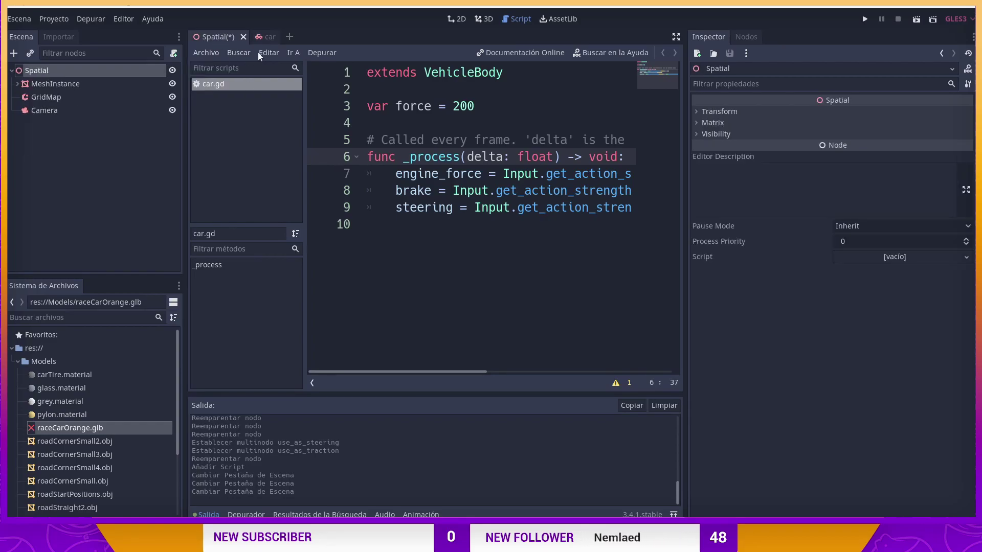
click(483, 19)
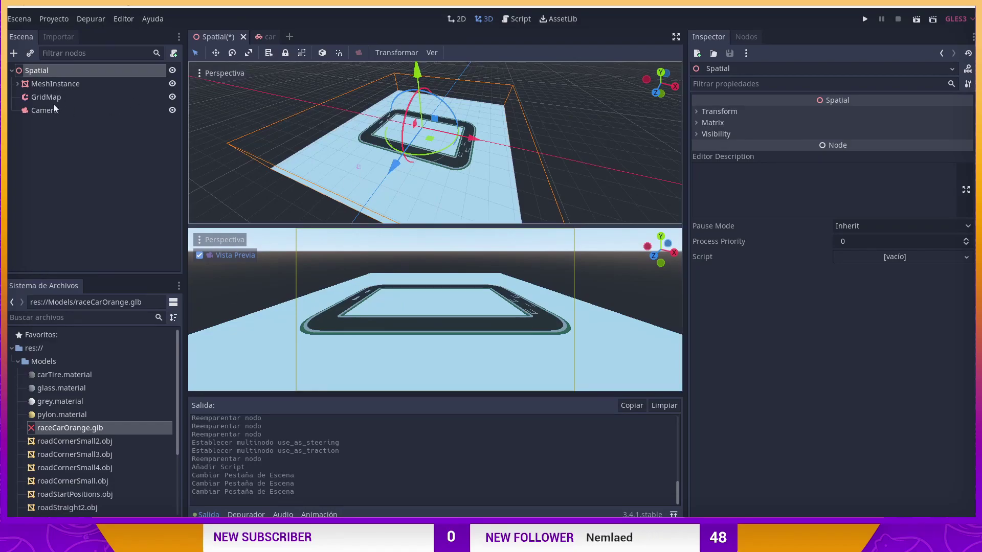
click(31, 53)
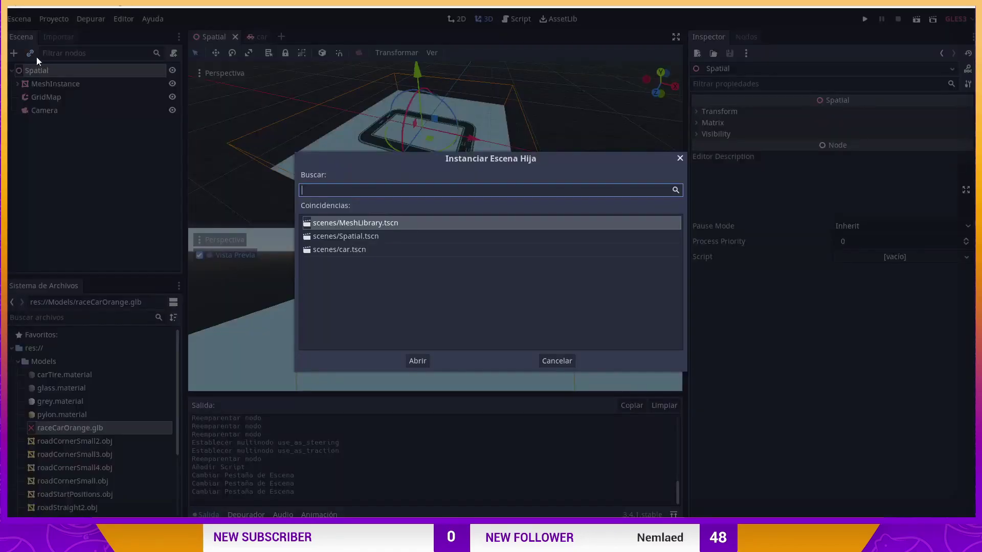
double_click(350, 249)
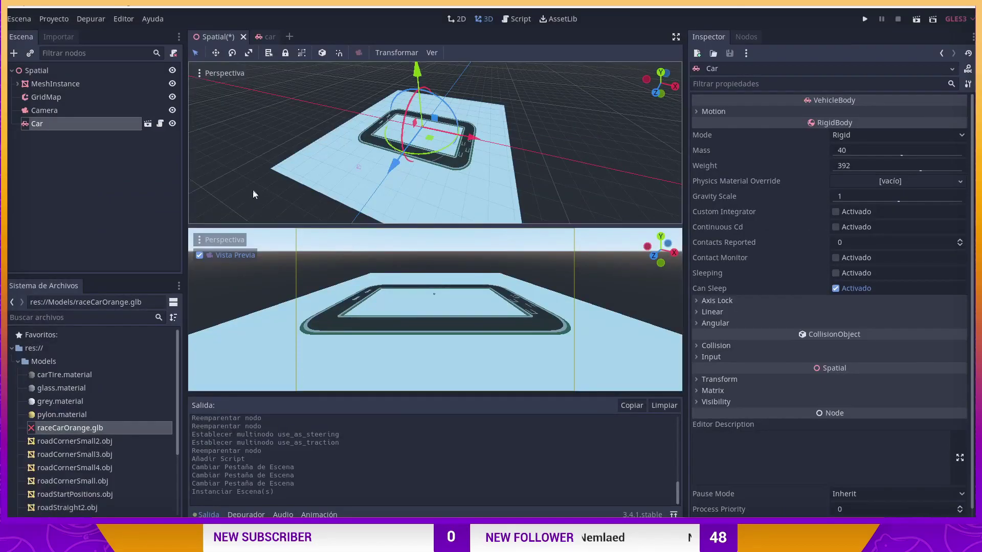
- Drag the Car onto the track's right-hand curve and adjust its position on the road
scroll(443, 143, up, 5)
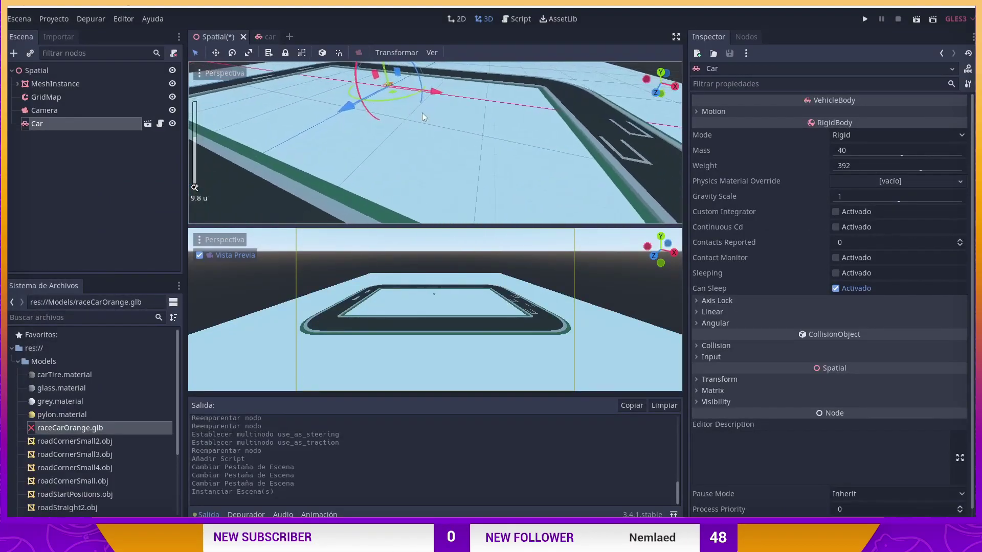
drag(433, 100, 632, 162)
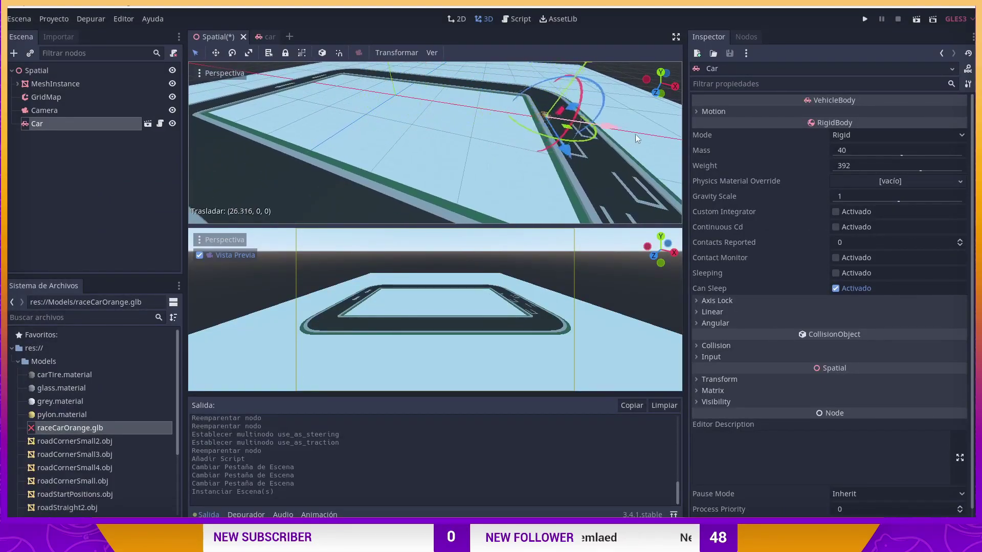
middle_drag(632, 161, 571, 172)
scroll(572, 172, down, 5)
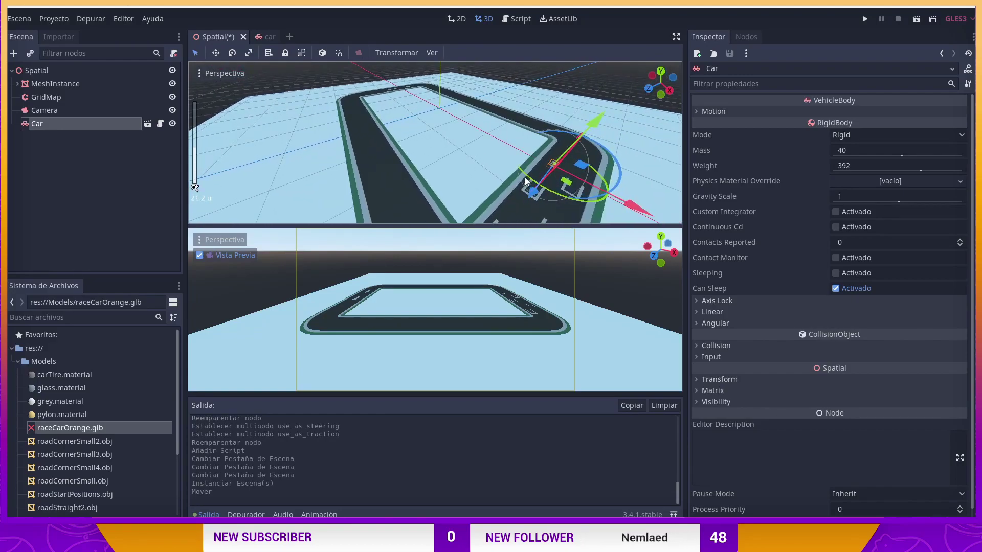
scroll(563, 170, up, 5)
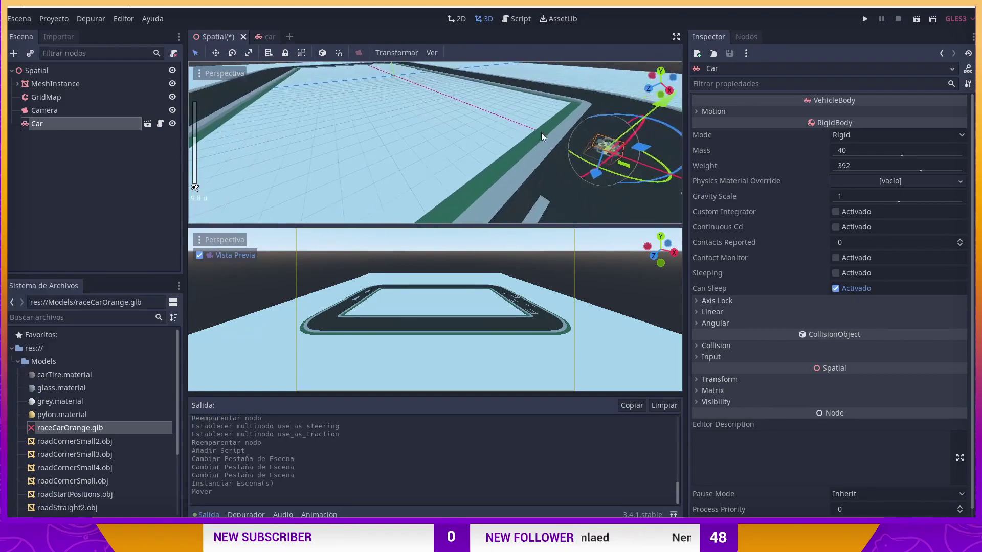
drag(554, 168, 529, 193)
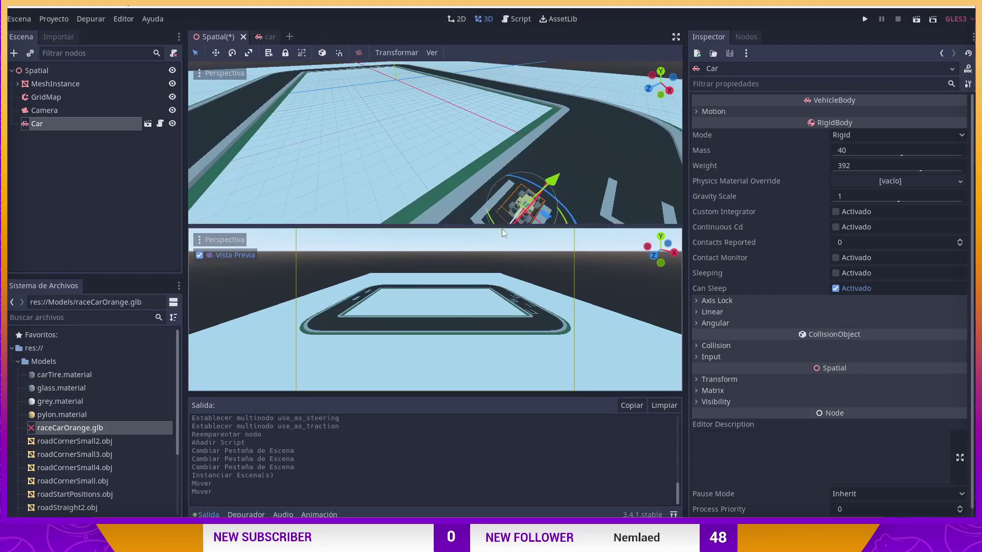
scroll(530, 192, down, 1)
middle_drag(530, 193, 471, 186)
drag(471, 186, 471, 197)
middle_drag(471, 197, 537, 90)
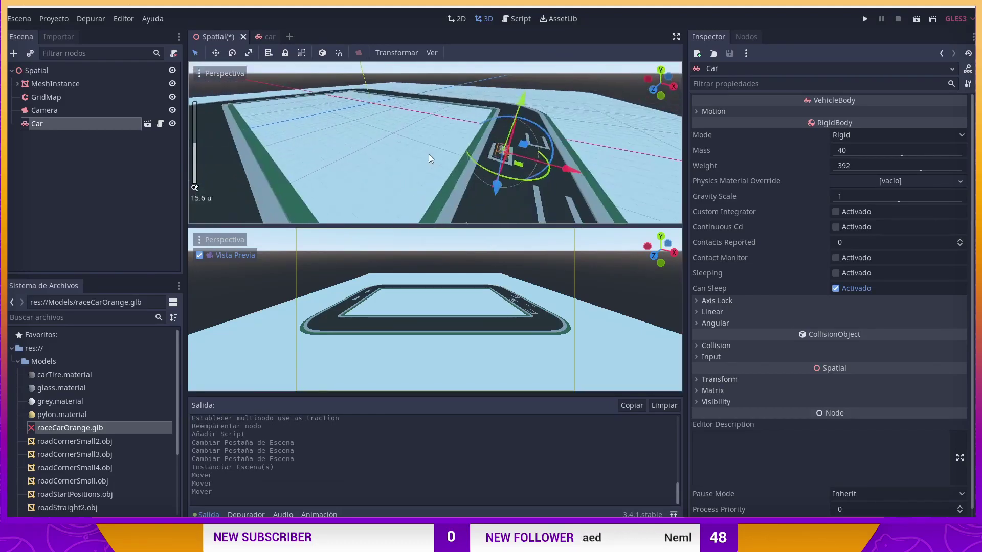
drag(524, 89, 524, 85)
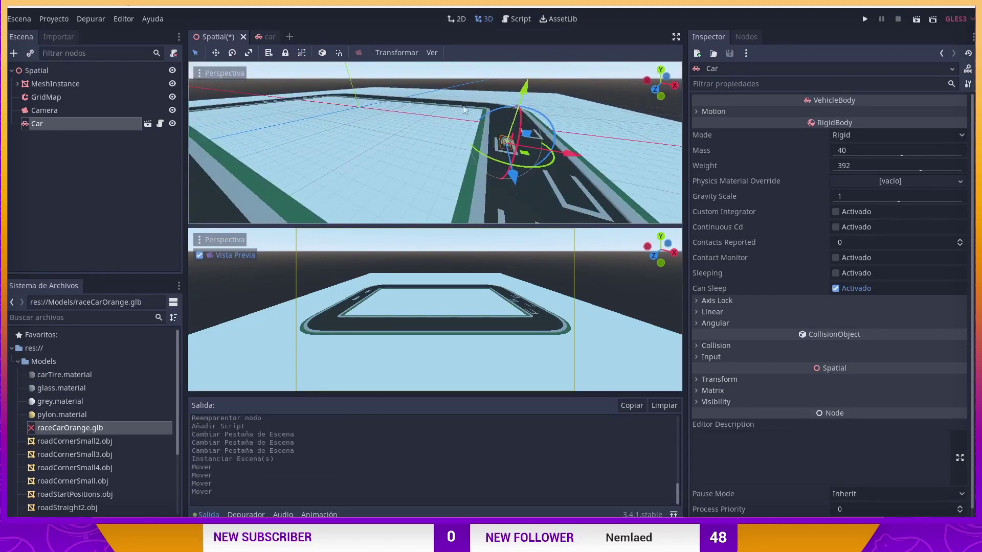
middle_drag(524, 85, 421, 144)
scroll(431, 137, down, 5)
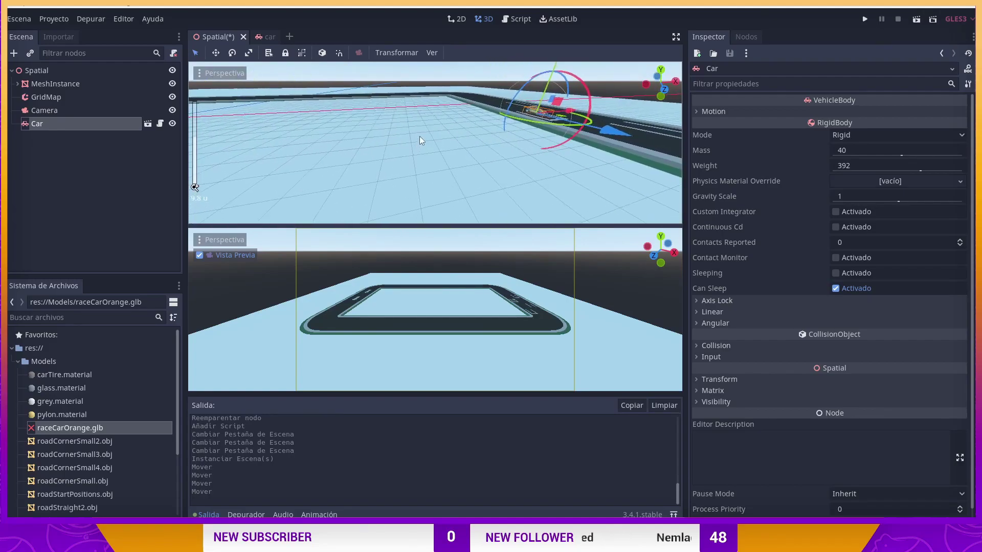
scroll(421, 145, down, 3)
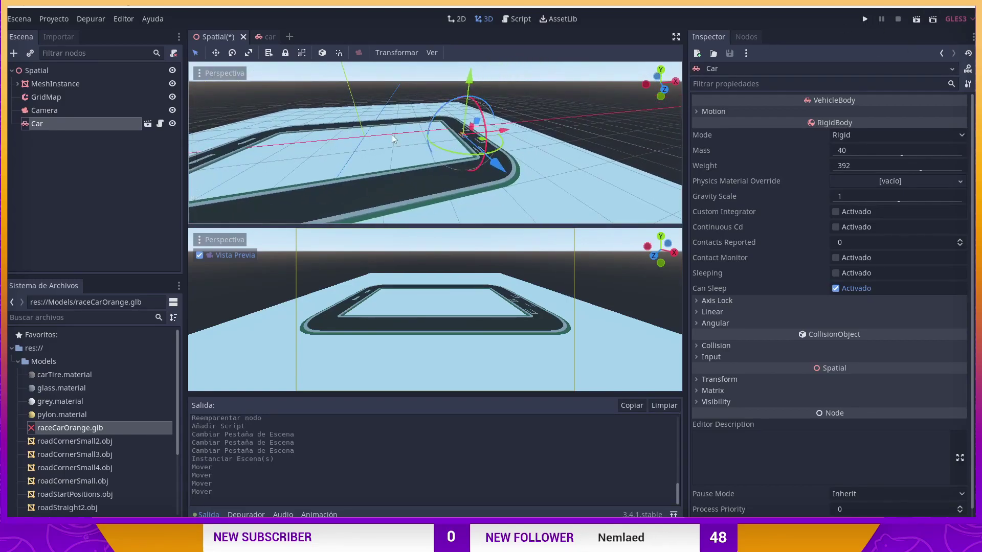
scroll(440, 135, up, 2)
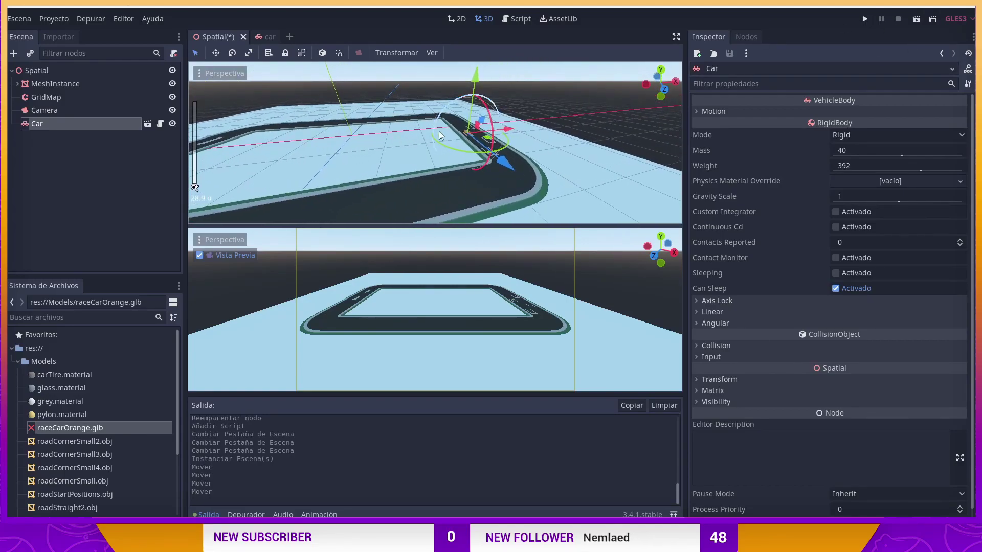
- Run the DemoGodot3d project with the car on the track, then close the game window
click(869, 19)
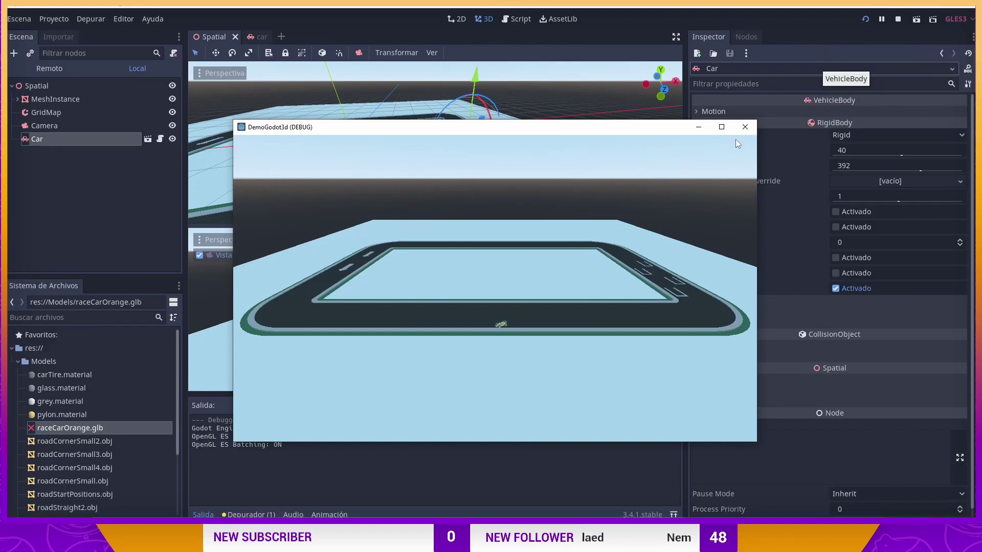
click(744, 127)
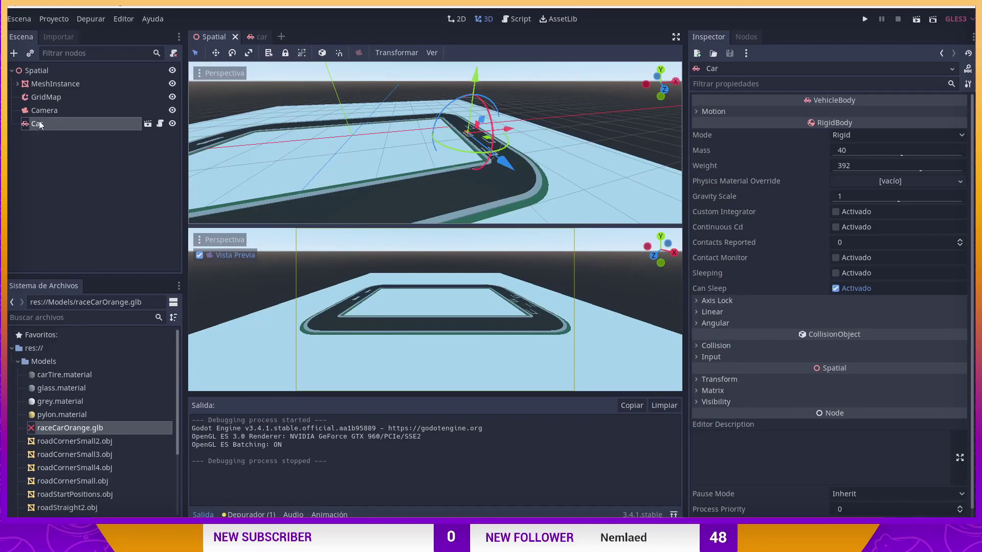
- Parent the Camera under Car, reset its translation to 0, 0, 0, and preview its view
drag(43, 110, 39, 124)
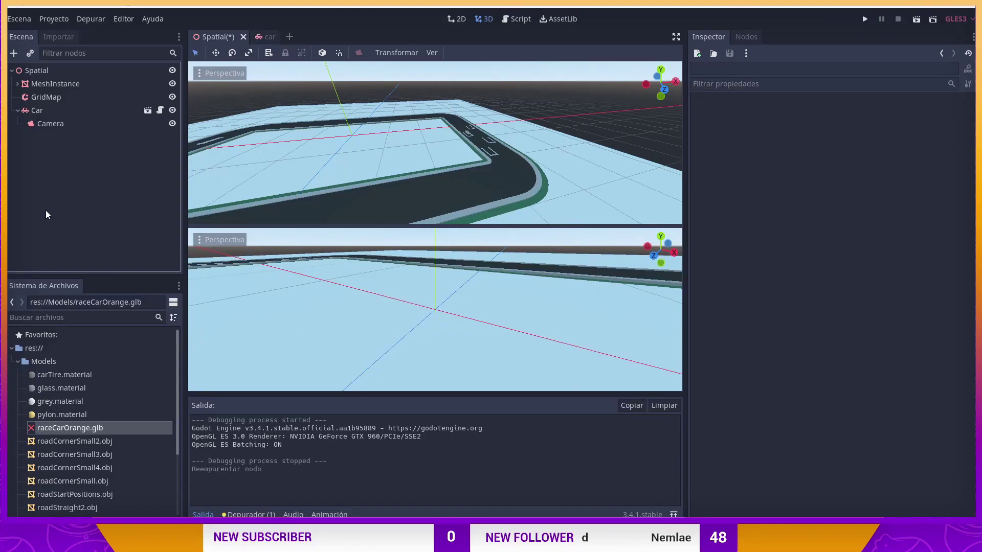
click(47, 124)
click(730, 315)
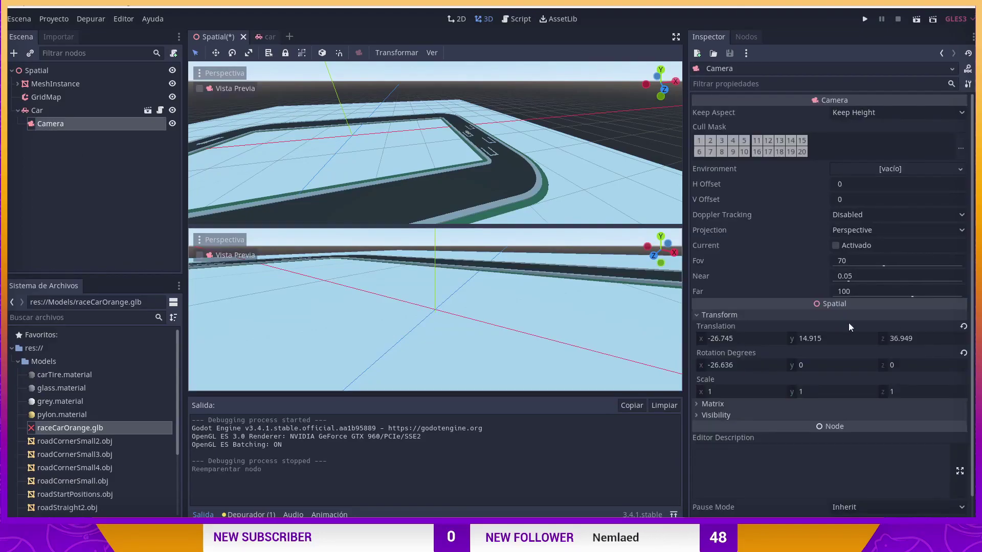
click(963, 327)
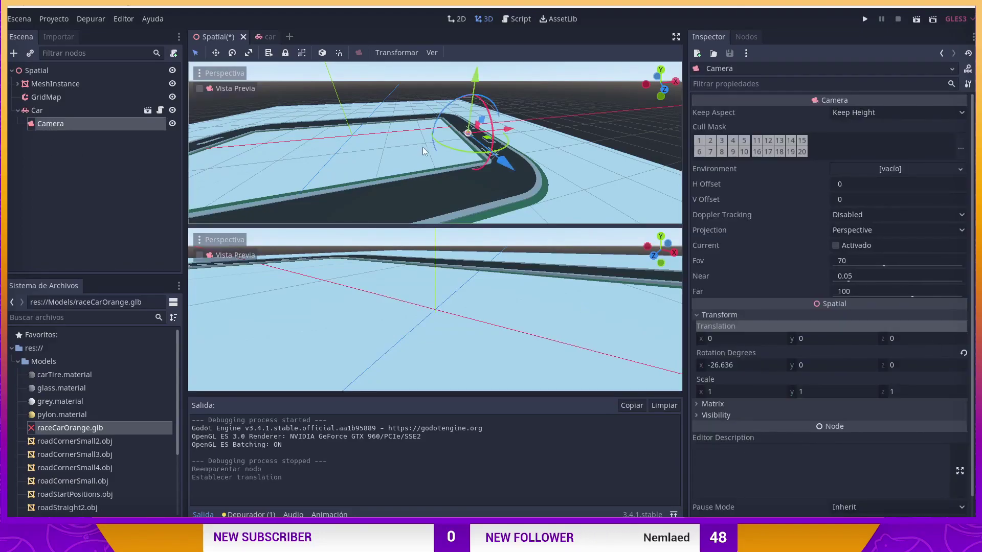
scroll(434, 148, down, 3)
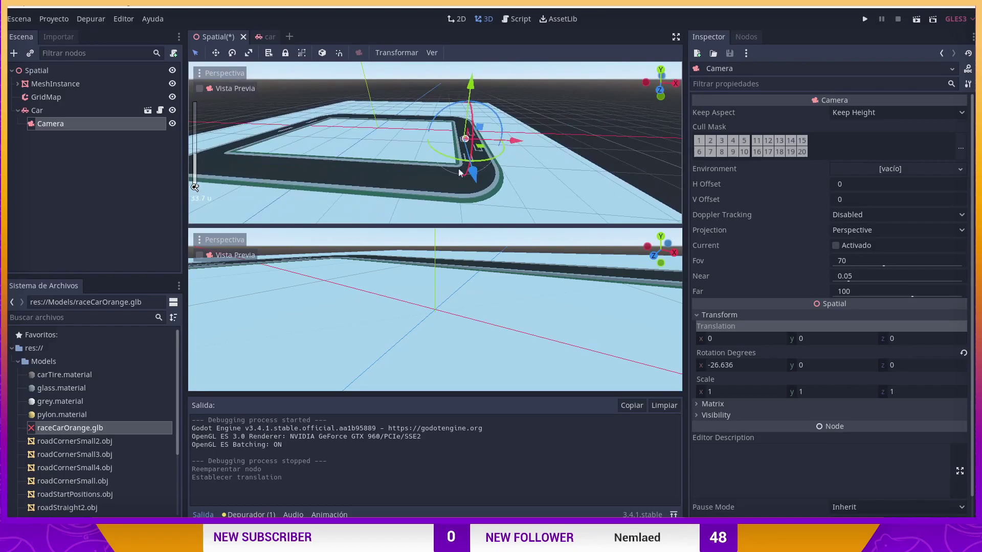
click(199, 255)
- Rotate the camera 180° on Y and place it above and behind the car
drag(473, 88, 473, 85)
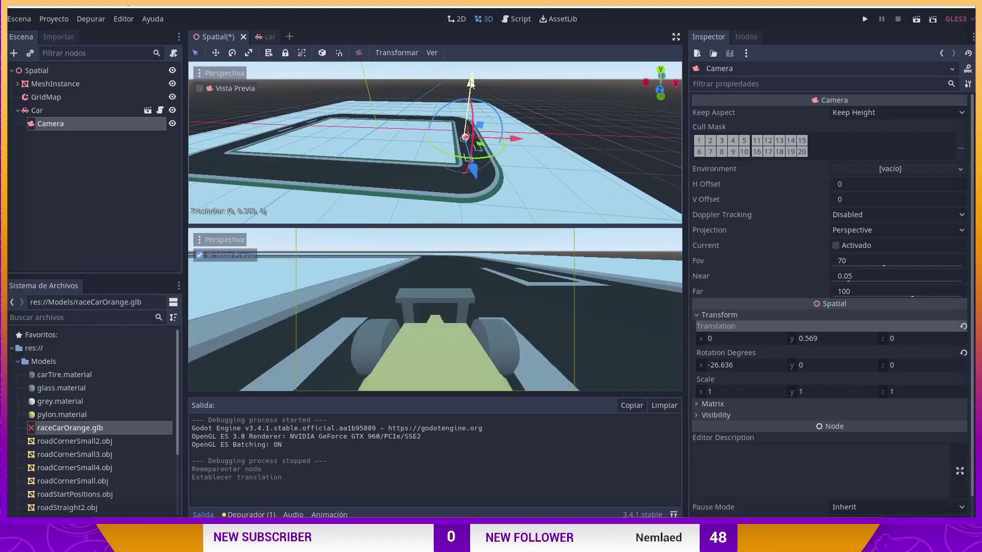
click(809, 365)
text(180)
key(Return)
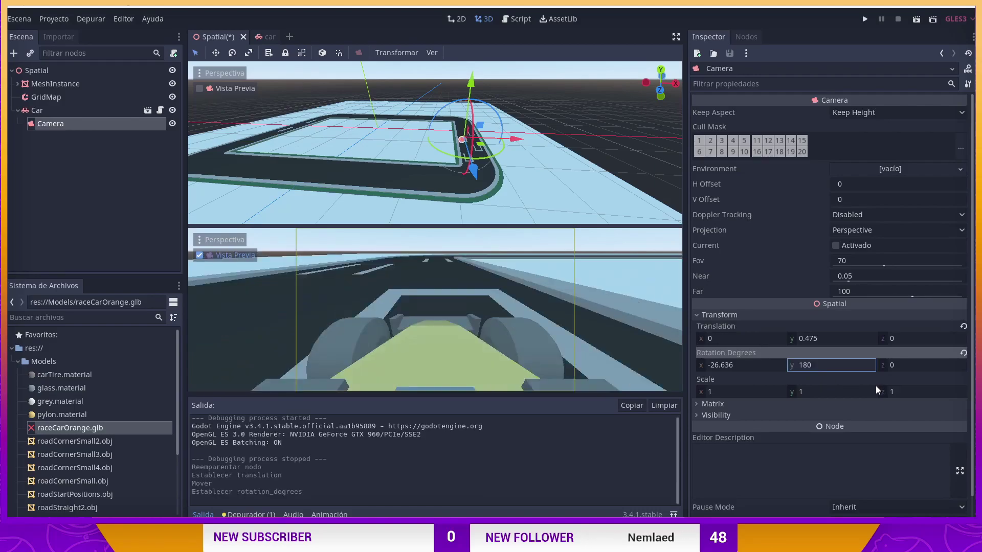
middle_drag(502, 145, 396, 165)
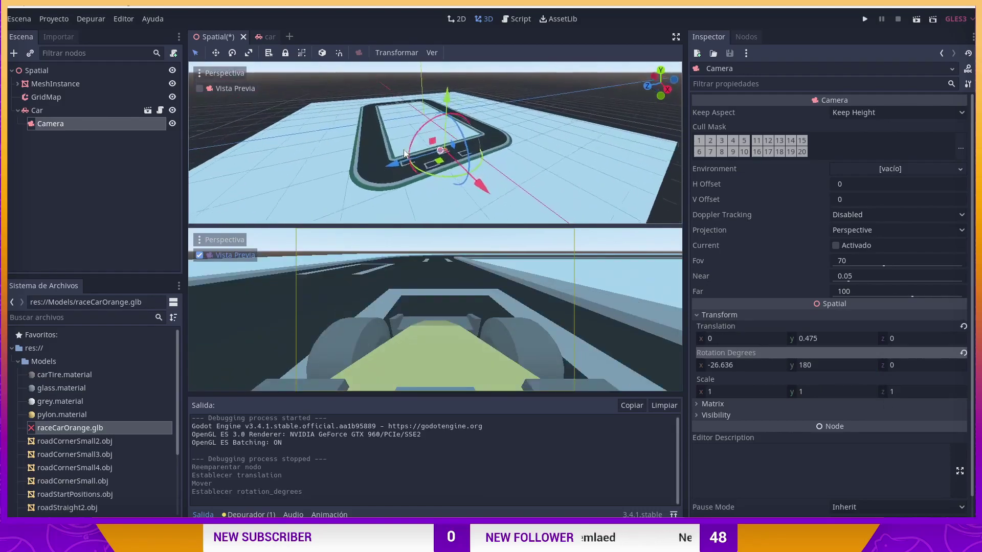
scroll(396, 164, down, 3)
drag(395, 165, 404, 166)
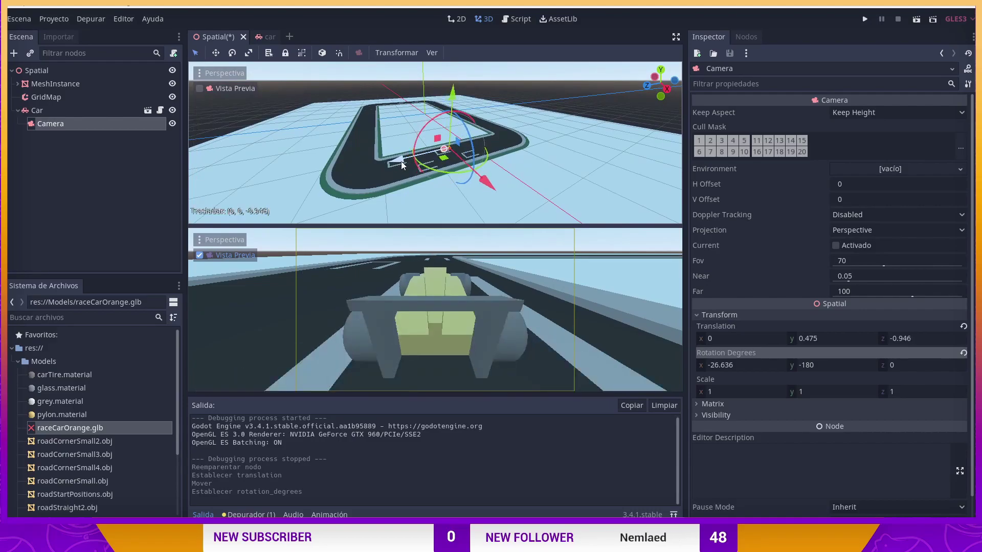
drag(448, 115, 404, 159)
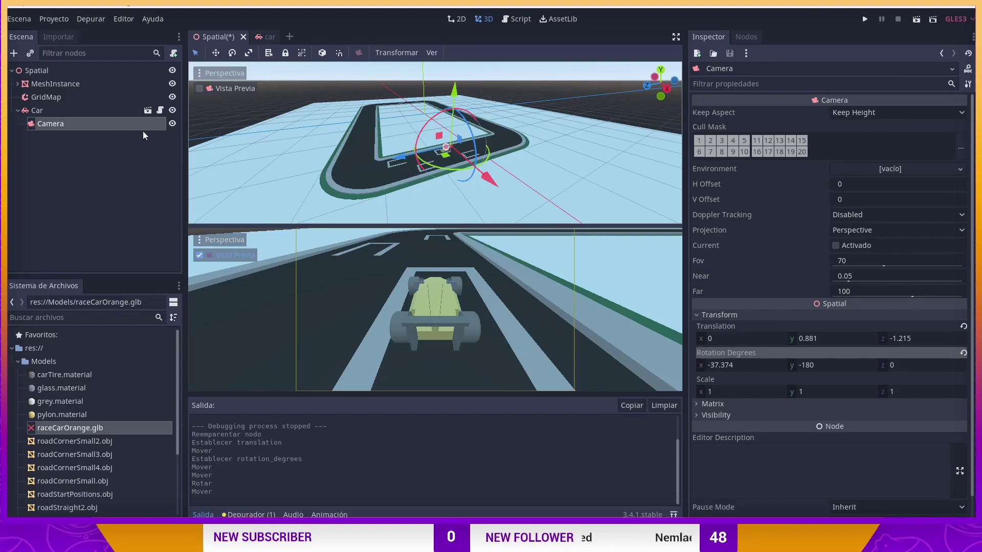
- Play the scene, drive forward and steer right through the curve, then close the game
click(865, 19)
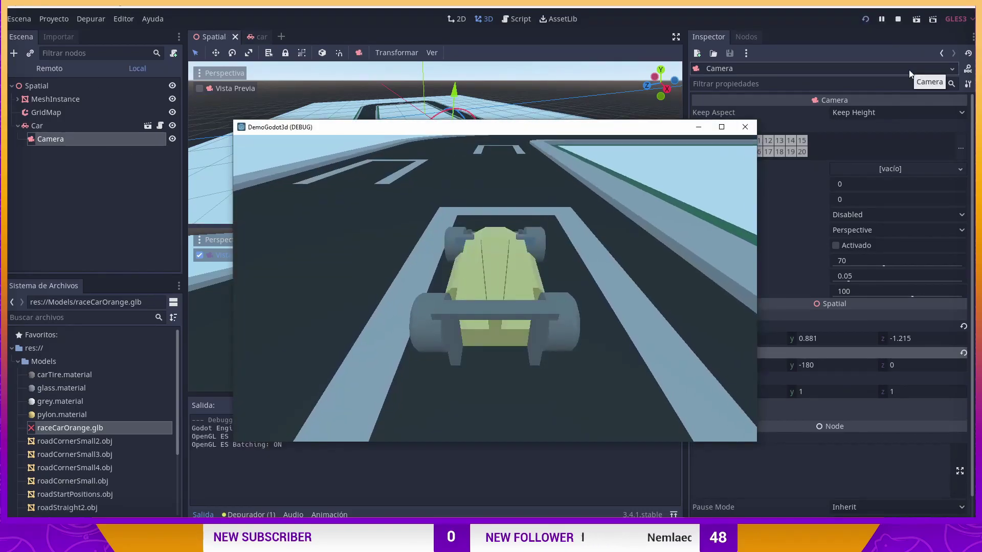
key(Up)
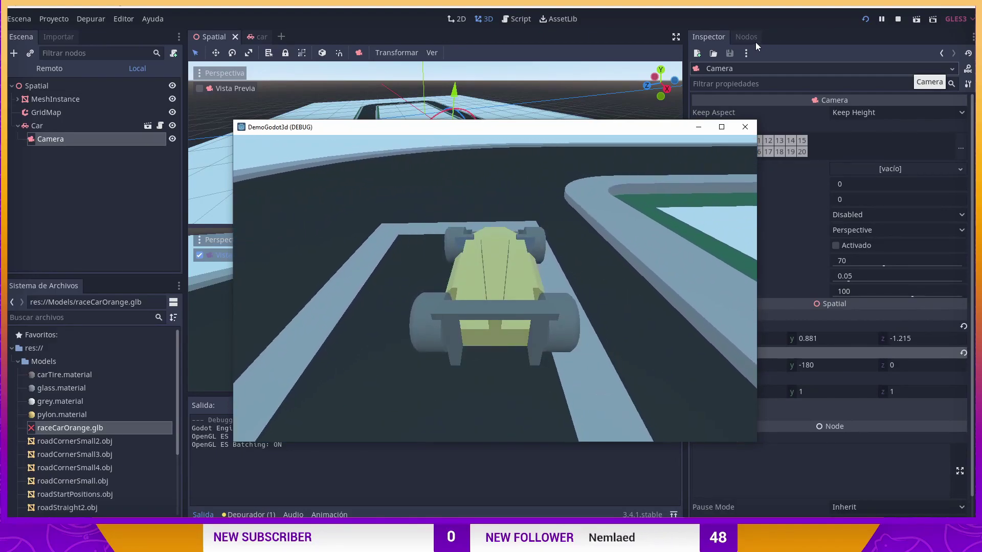
key(Right)
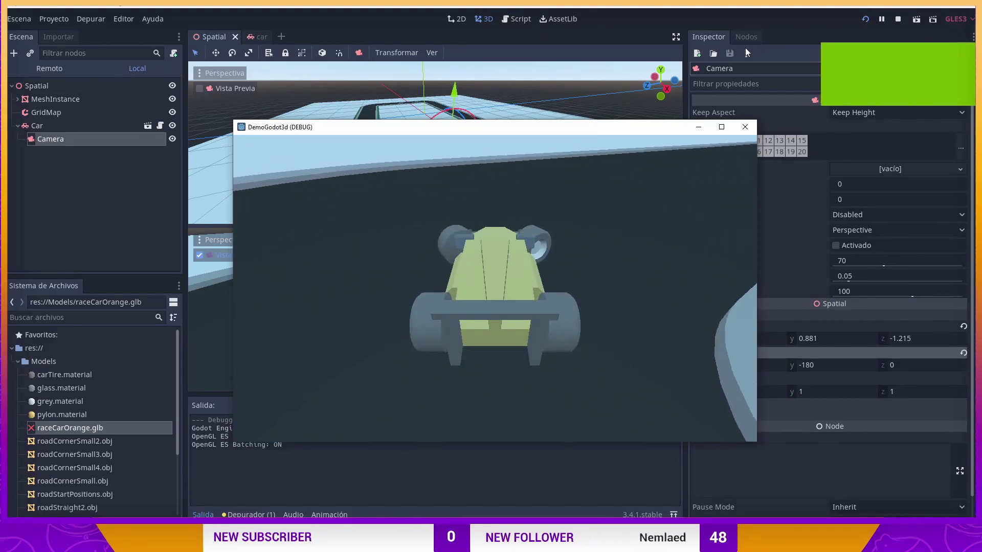
click(745, 128)
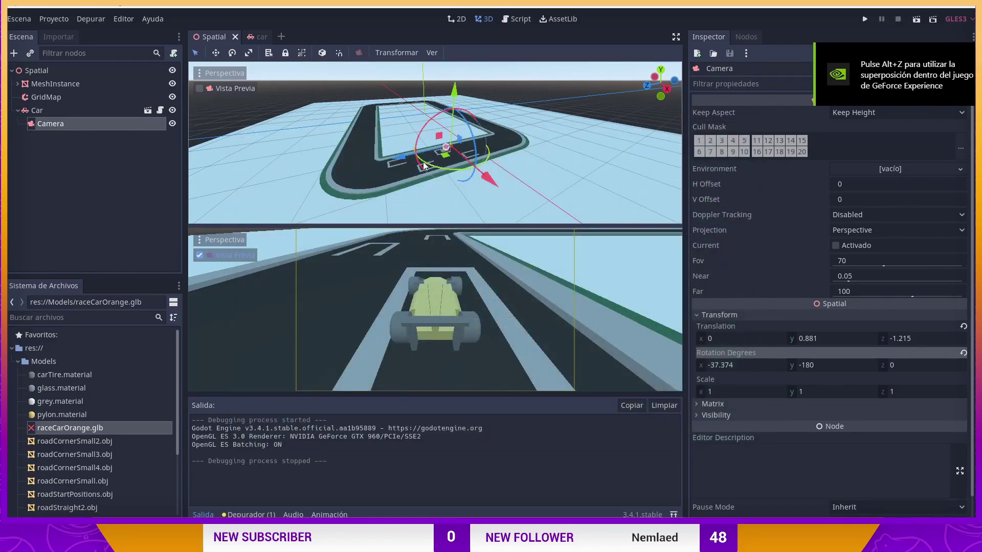
- Move the chase camera to Z -1.909, Y 1.565 and test-drive with Up and Left arrows
mouse_move(424, 166)
mouse_down()
mouse_move(391, 164)
mouse_move(430, 163)
mouse_up()
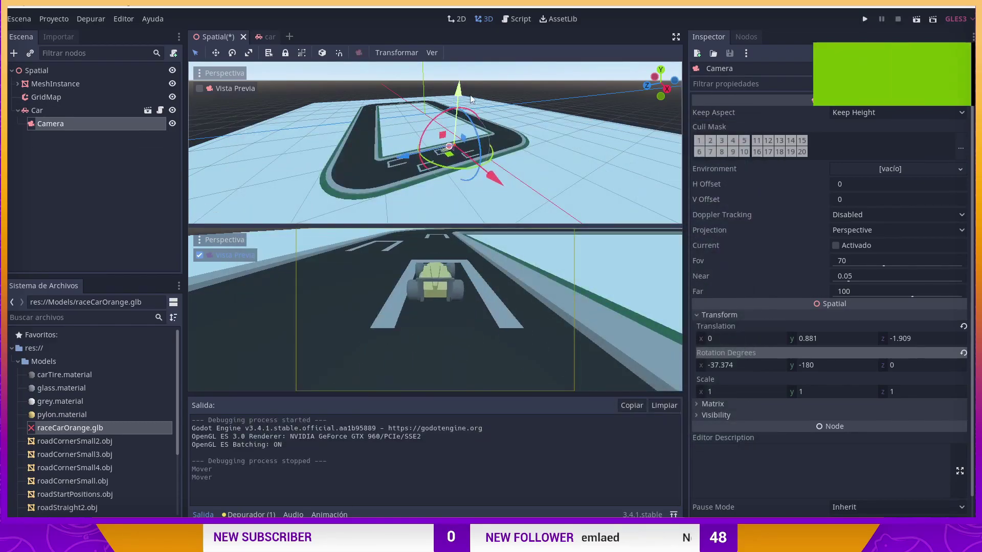
drag(459, 97, 462, 91)
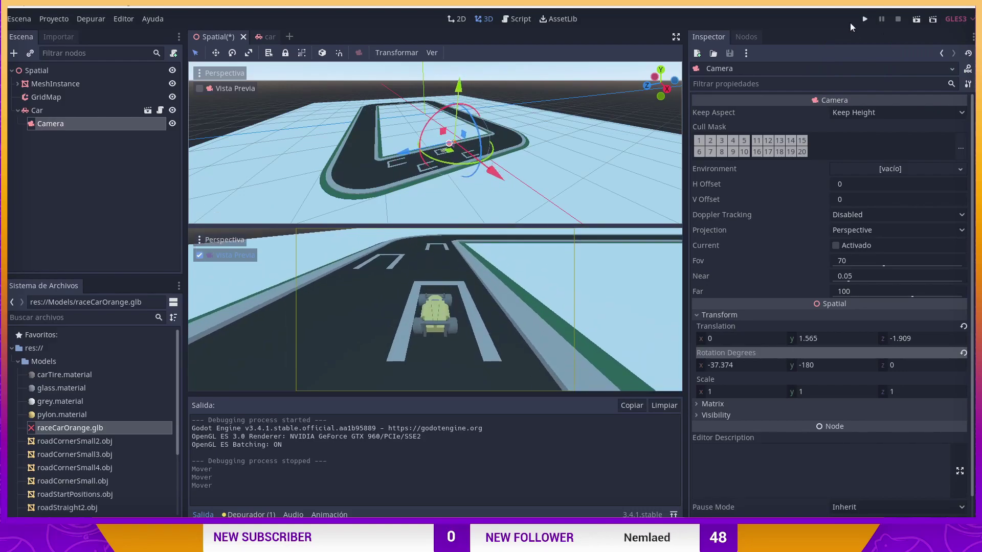
click(863, 19)
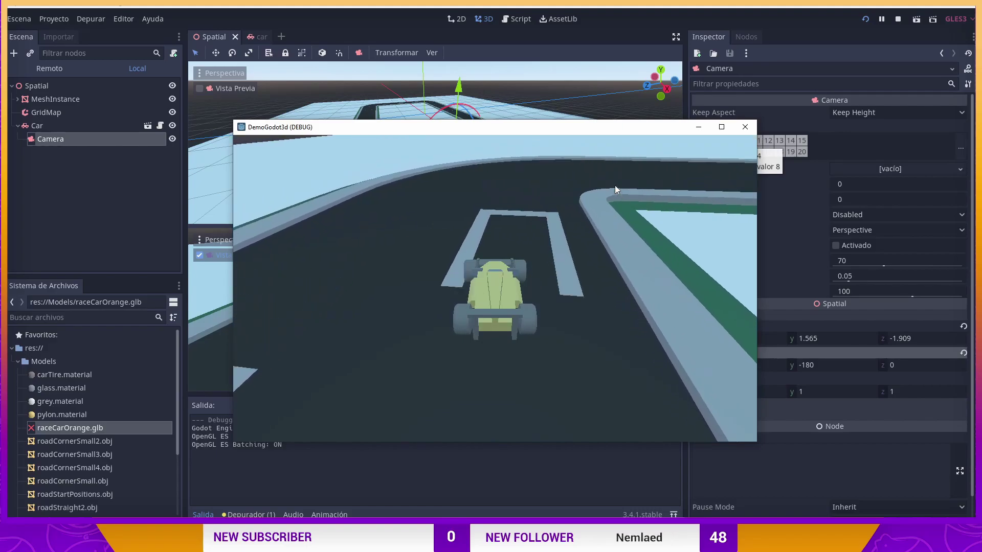
key(Up)
key(Left)
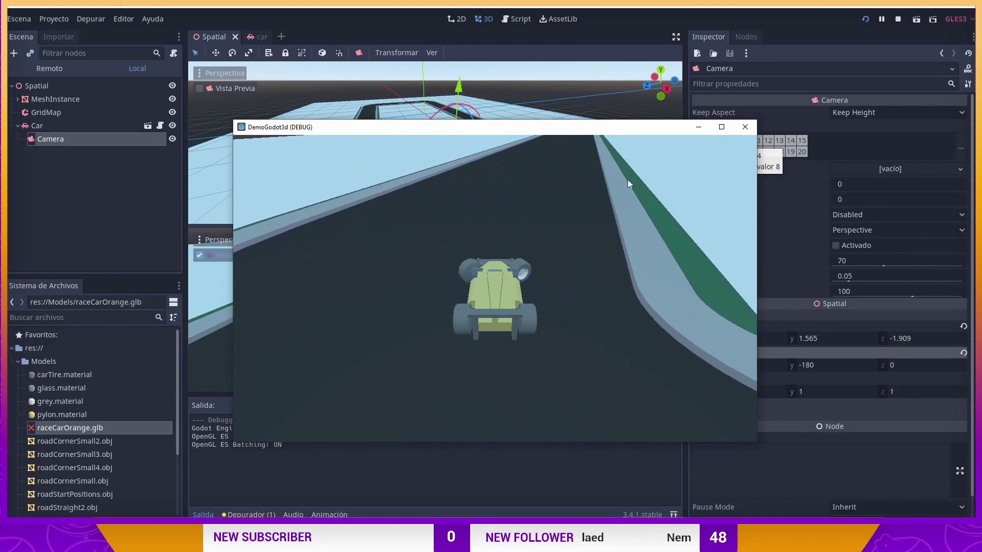
click(745, 127)
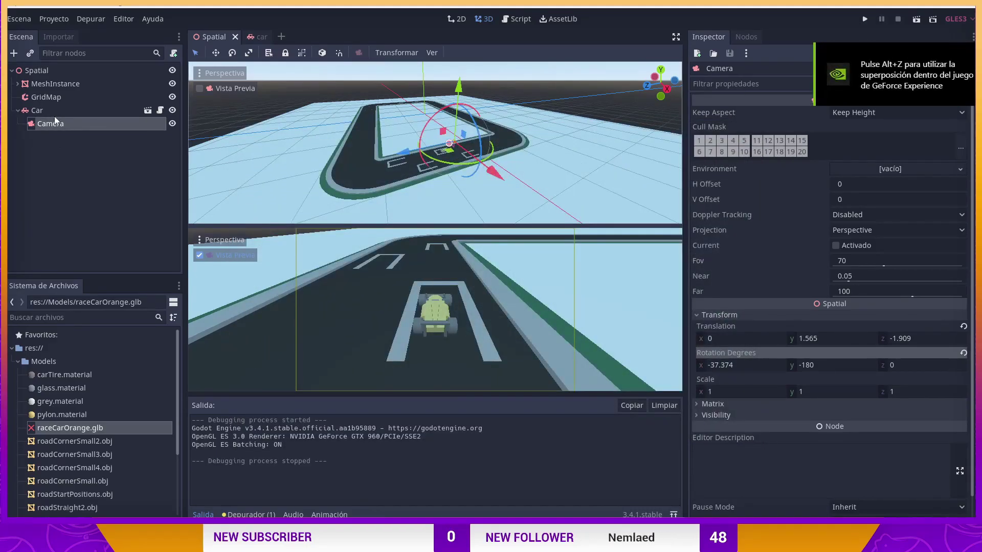
- In the car scene, revert the Car root's translation to 0, 0, 0
click(253, 37)
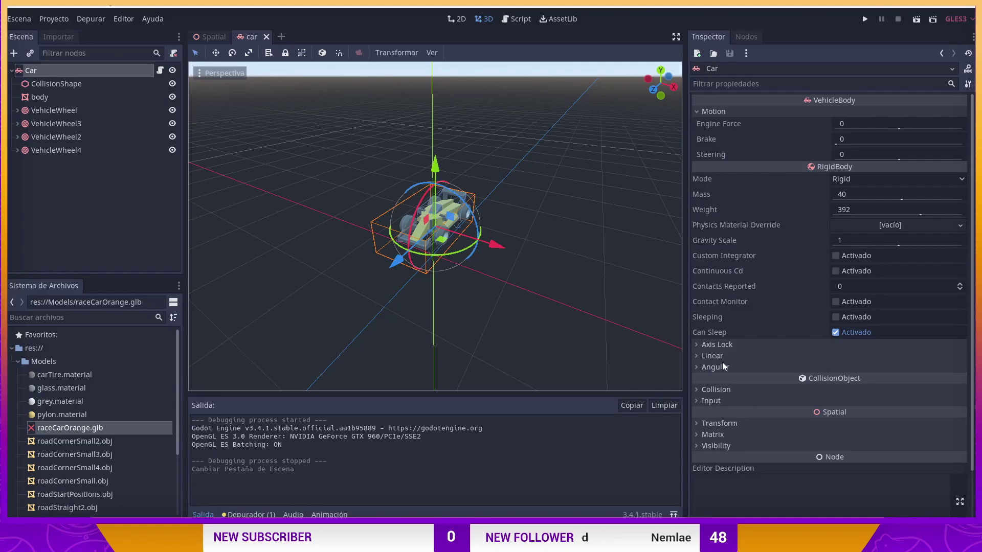
click(728, 424)
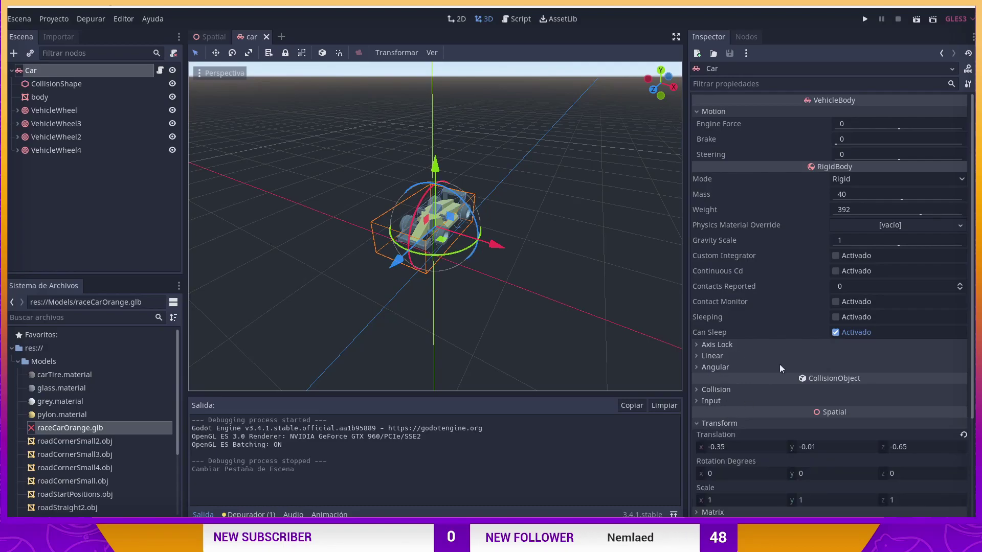
click(964, 436)
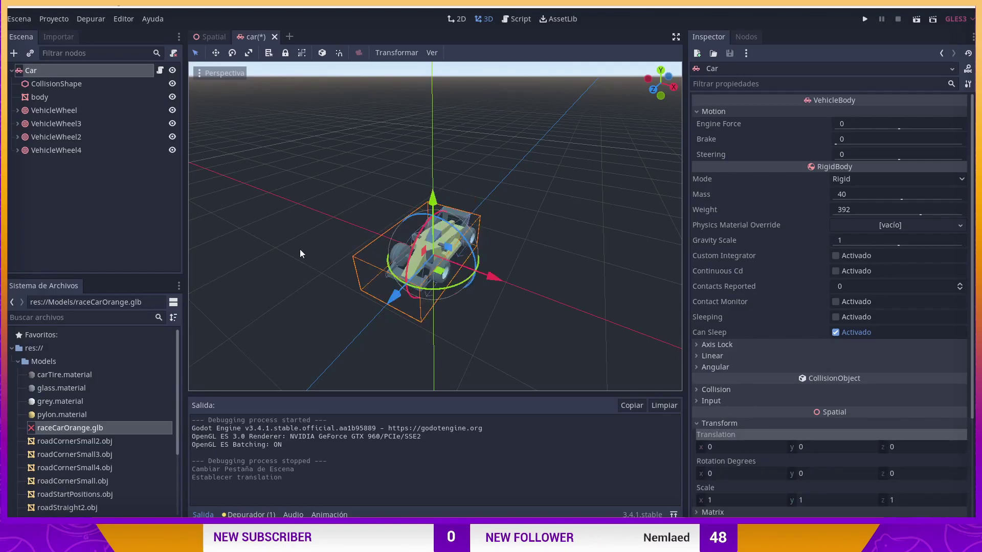
- Shift all child parts from CollisionShape to VehicleWheel4 0.014 along Z
mouse_move(300, 250)
middle_down()
mouse_move(505, 208)
mouse_move(385, 220)
mouse_move(441, 230)
middle_up()
click(54, 84)
shift+click(57, 151)
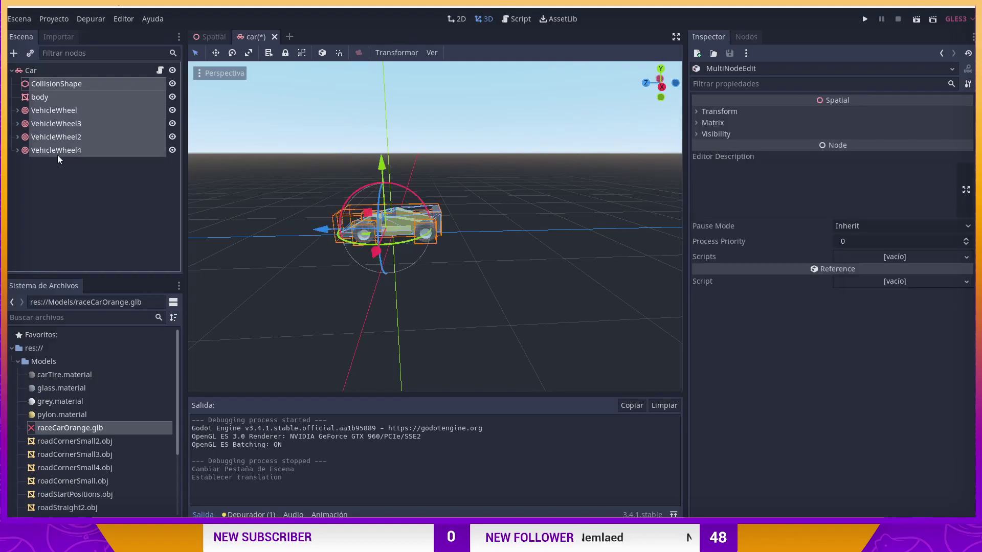
drag(321, 233, 336, 236)
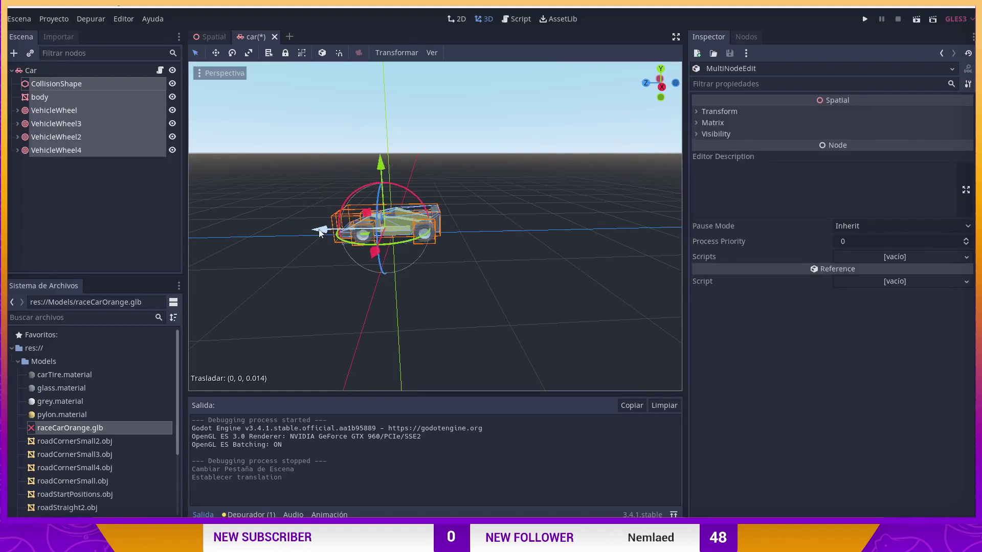
middle_drag(336, 236, 548, 267)
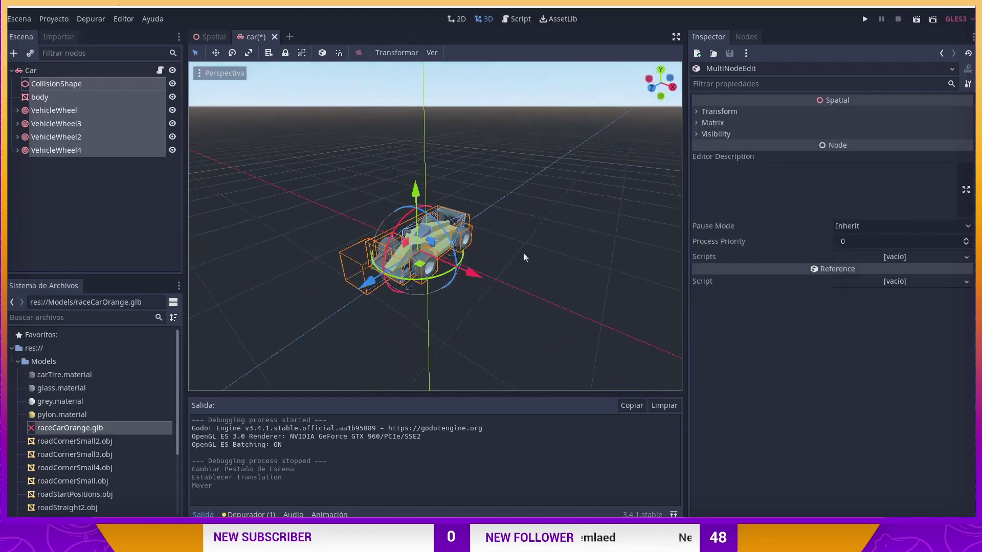
- Save car.tscn with the Car root selected and return to the Spatial track scene
click(47, 75)
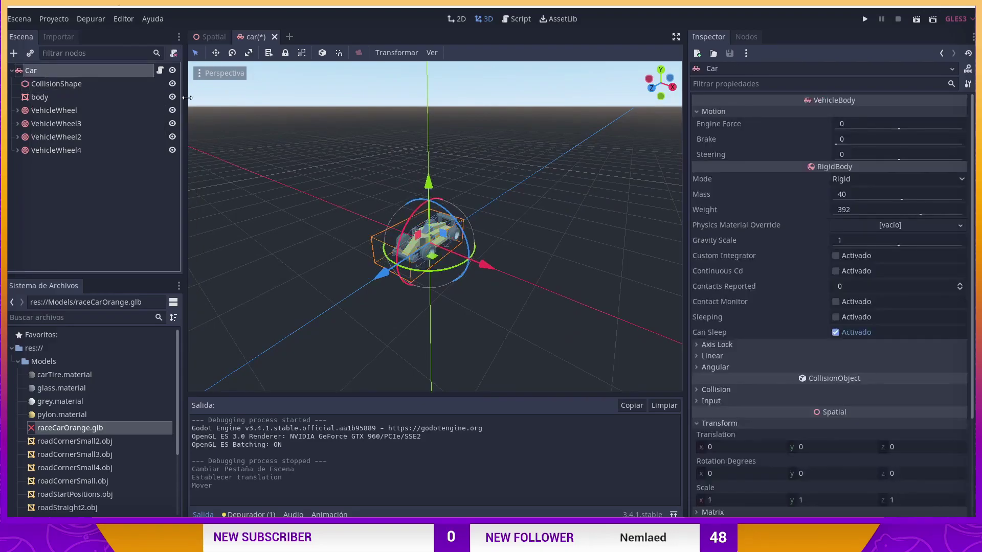
key(ctrl+s)
middle_drag(388, 87, 263, 85)
click(211, 36)
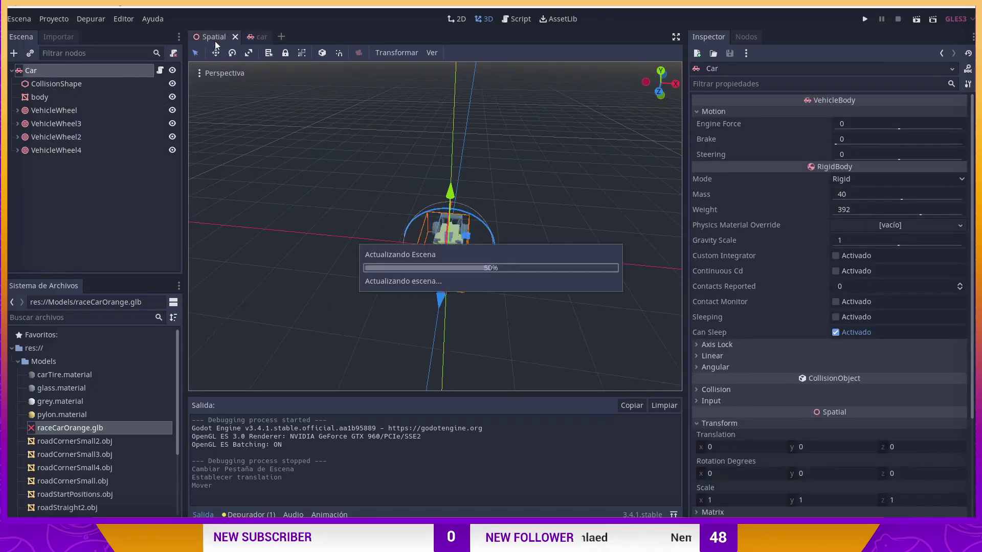
click(862, 19)
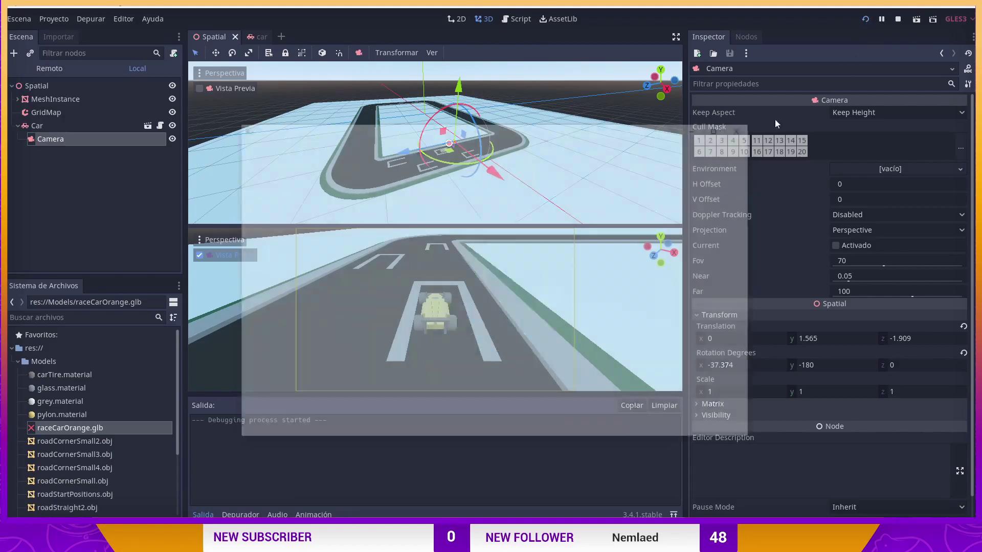
key(Up)
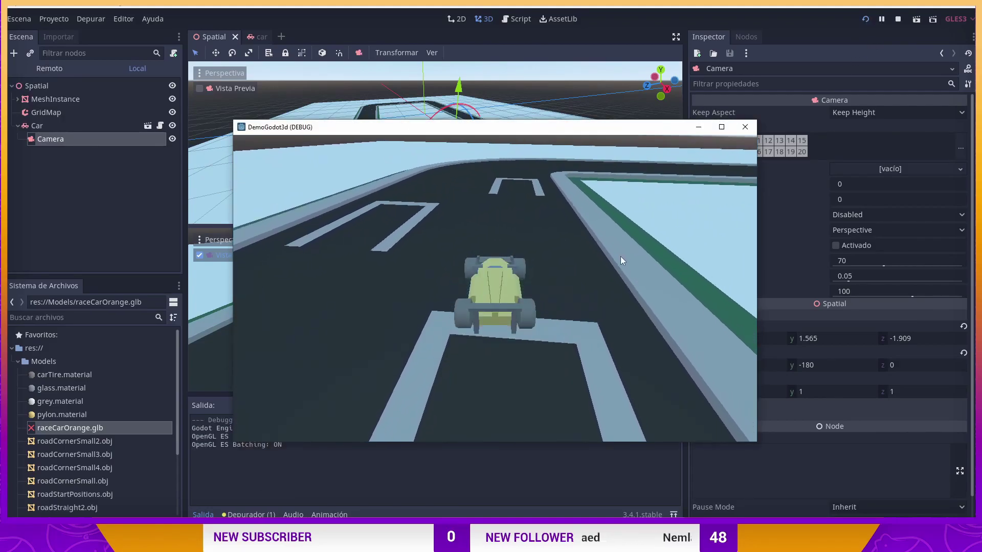
key(Right)
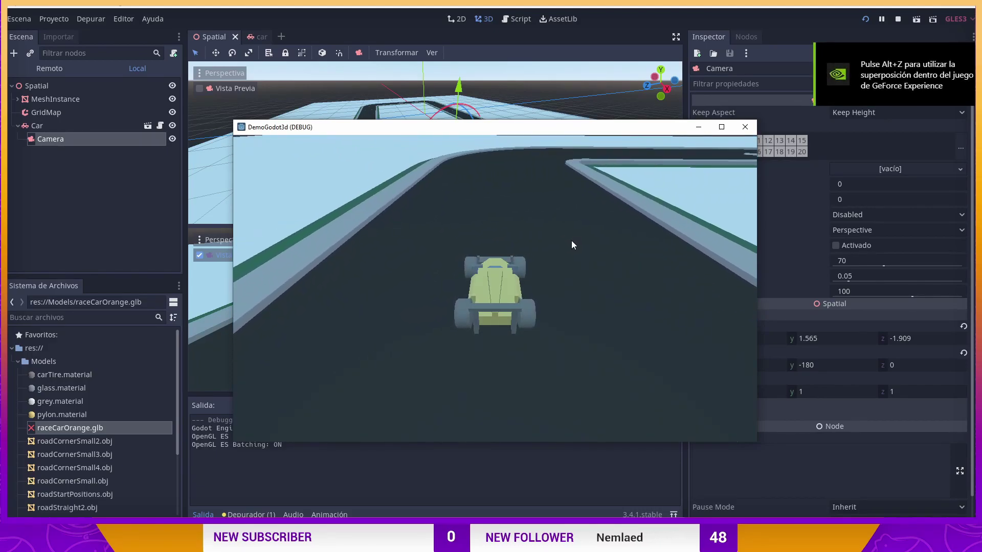
key(Left)
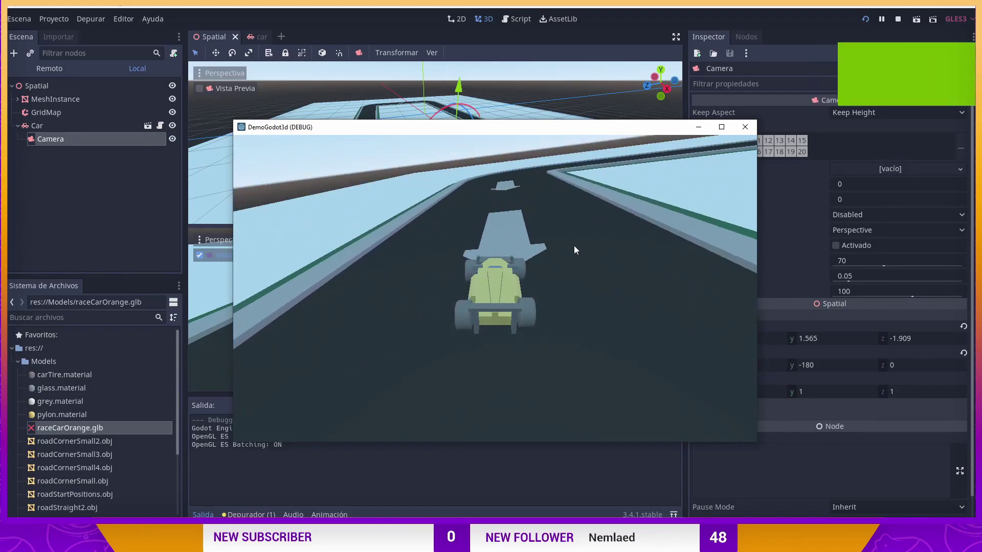
key(Right)
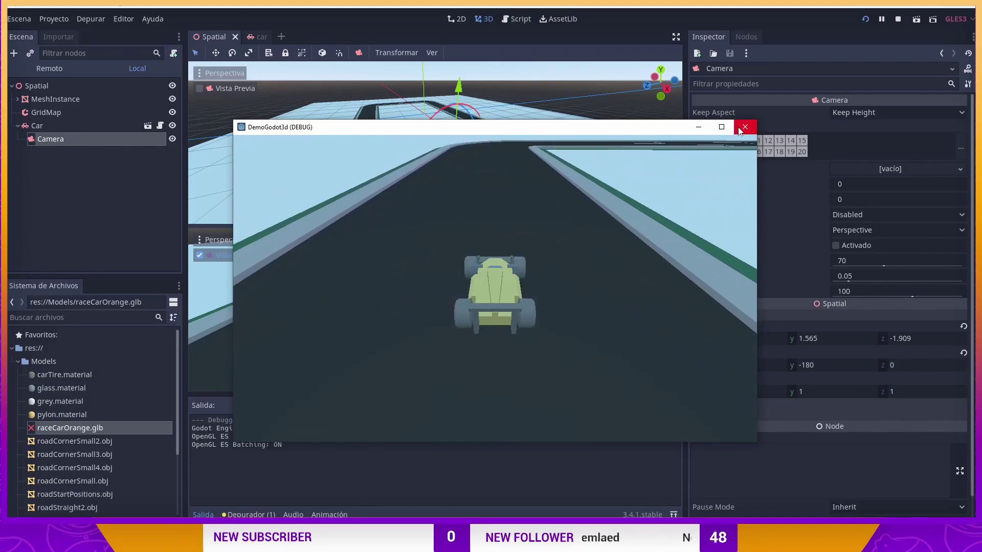
drag(654, 127, 636, 109)
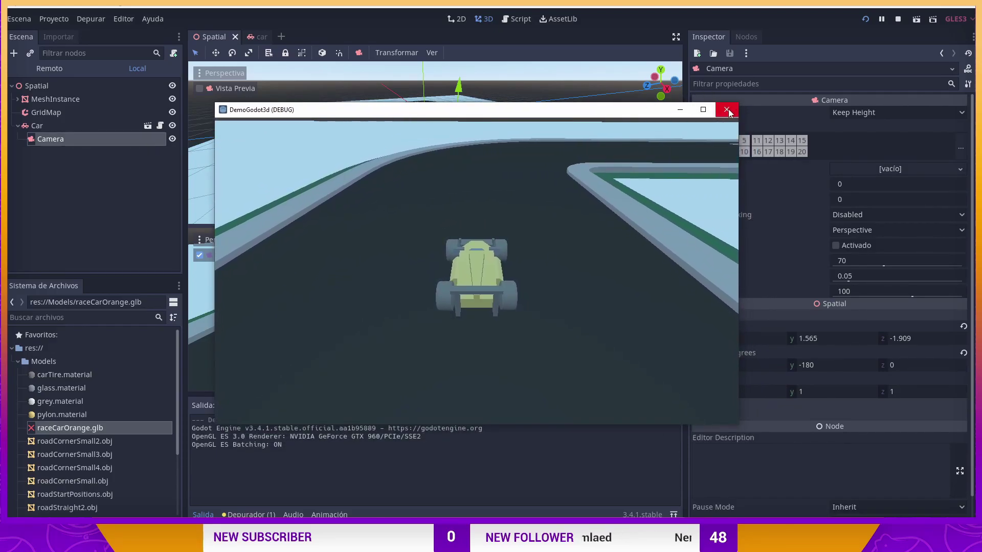
click(733, 113)
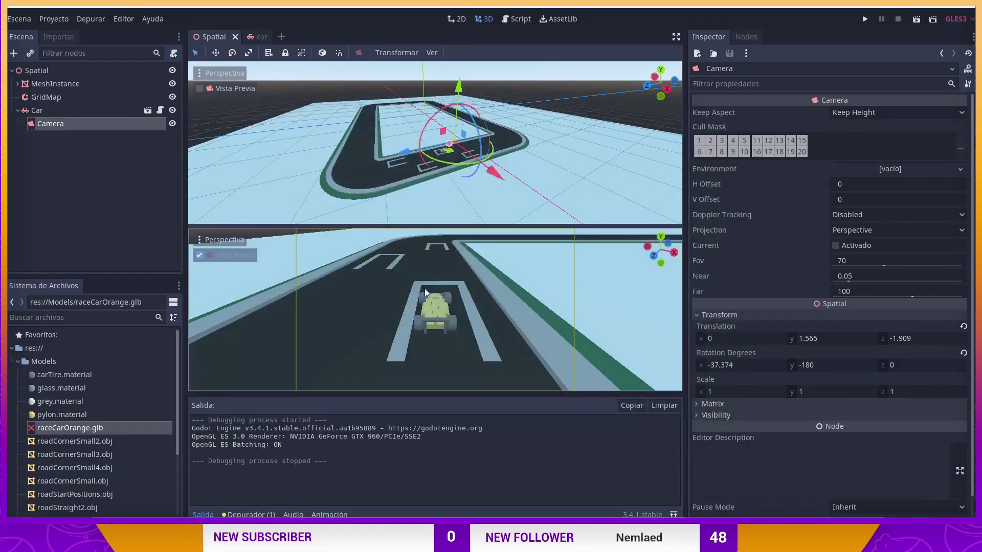